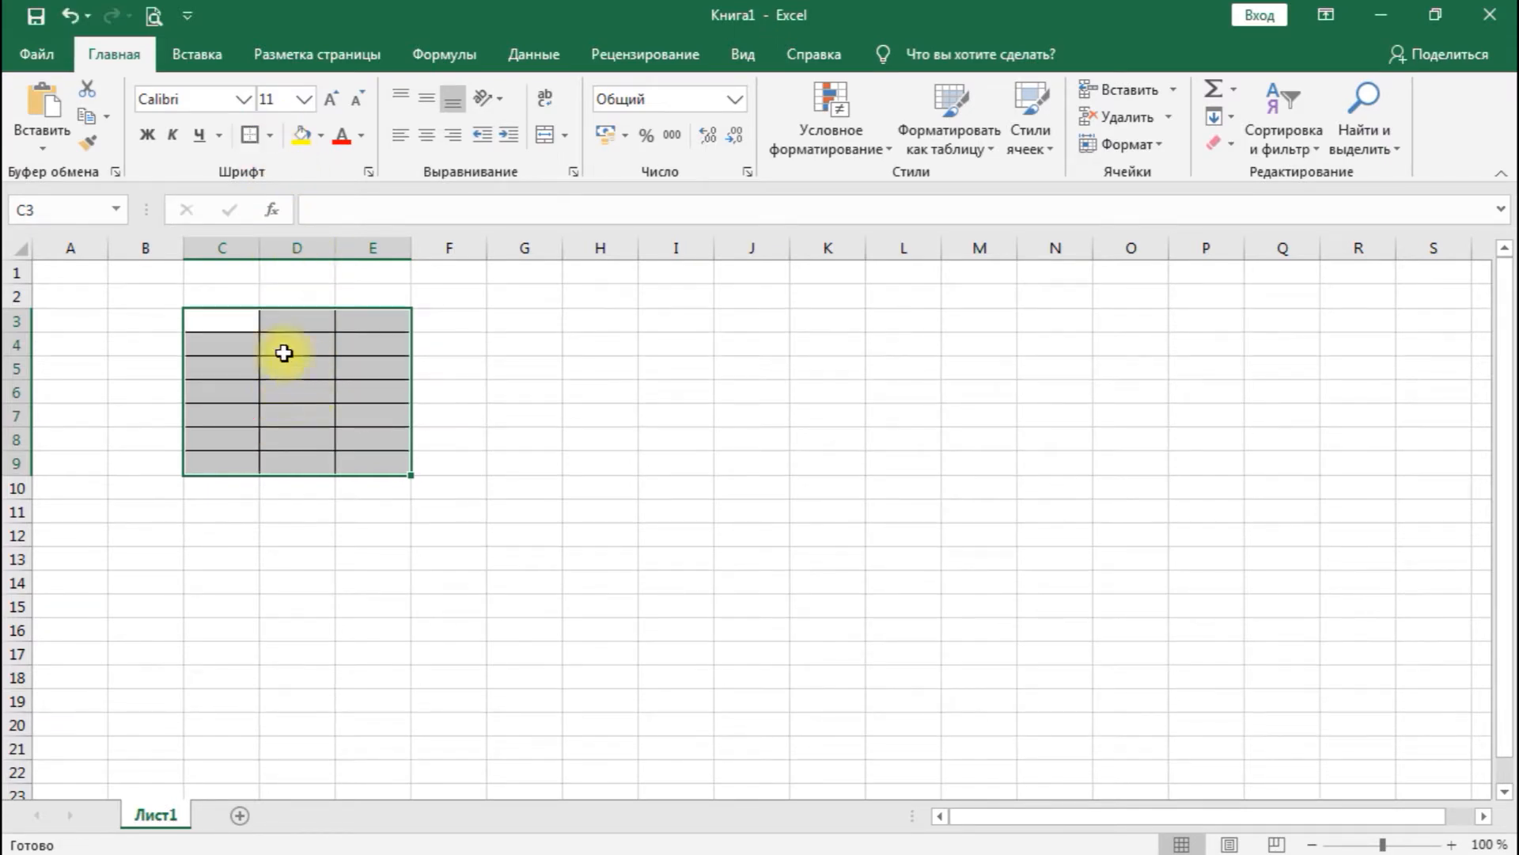
- Enter the heading QR CODE in cell C3
click(245, 383)
click(234, 313)
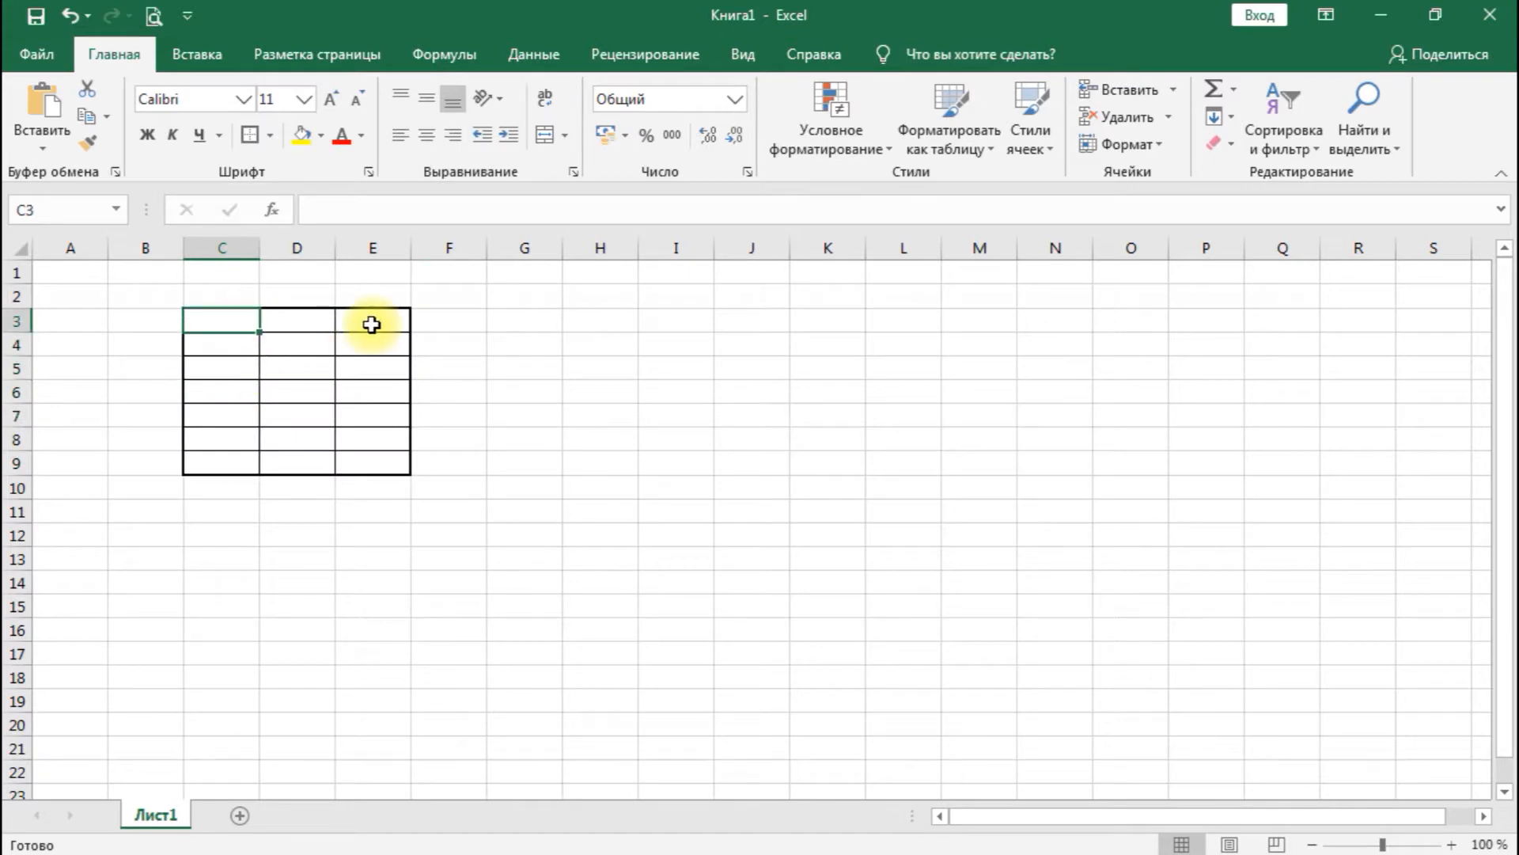
text(QR)
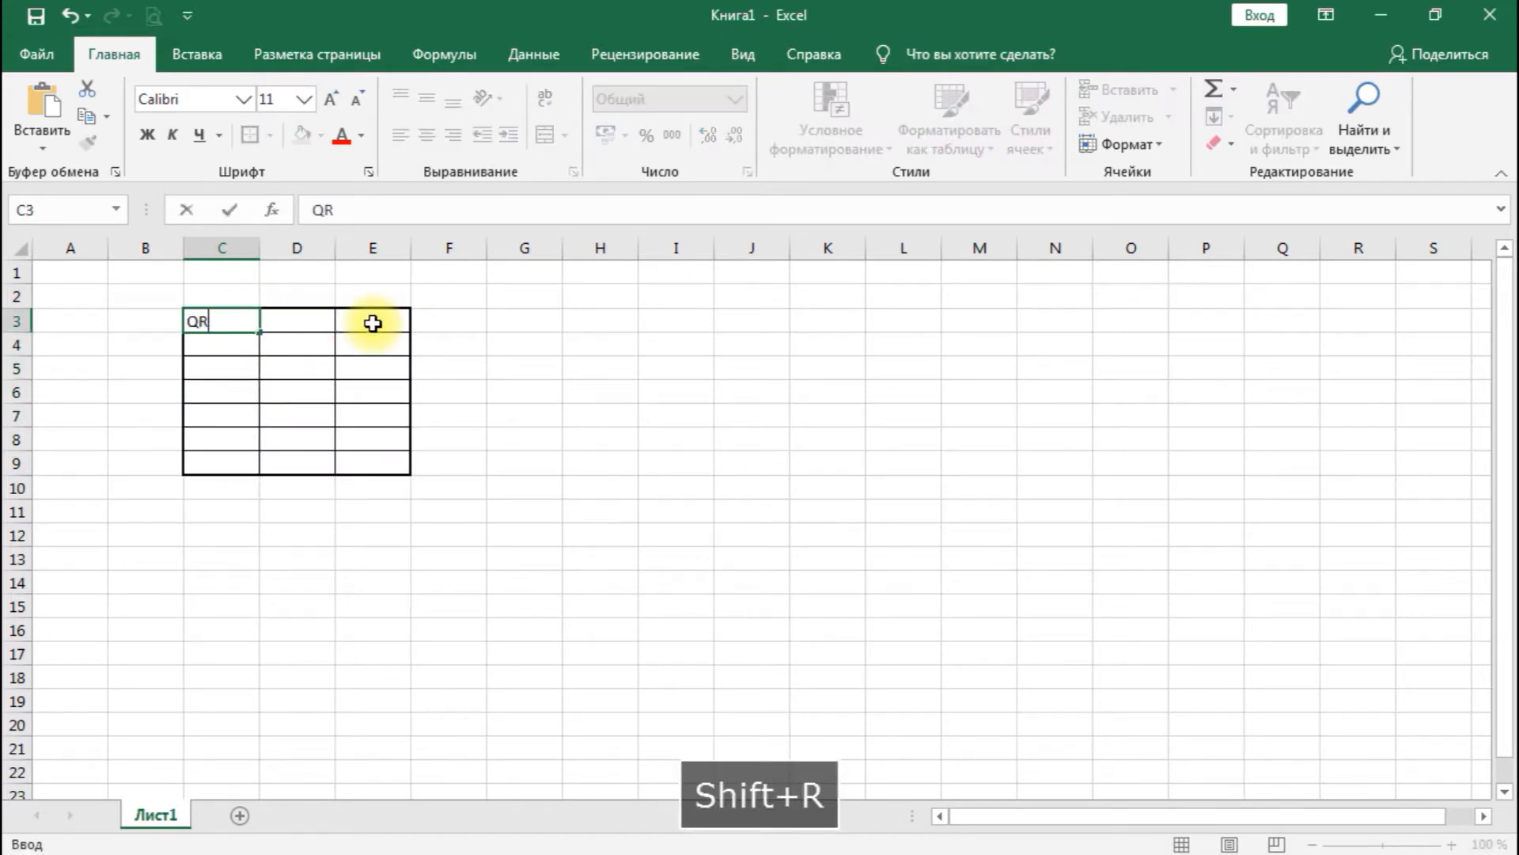
text( CODE)
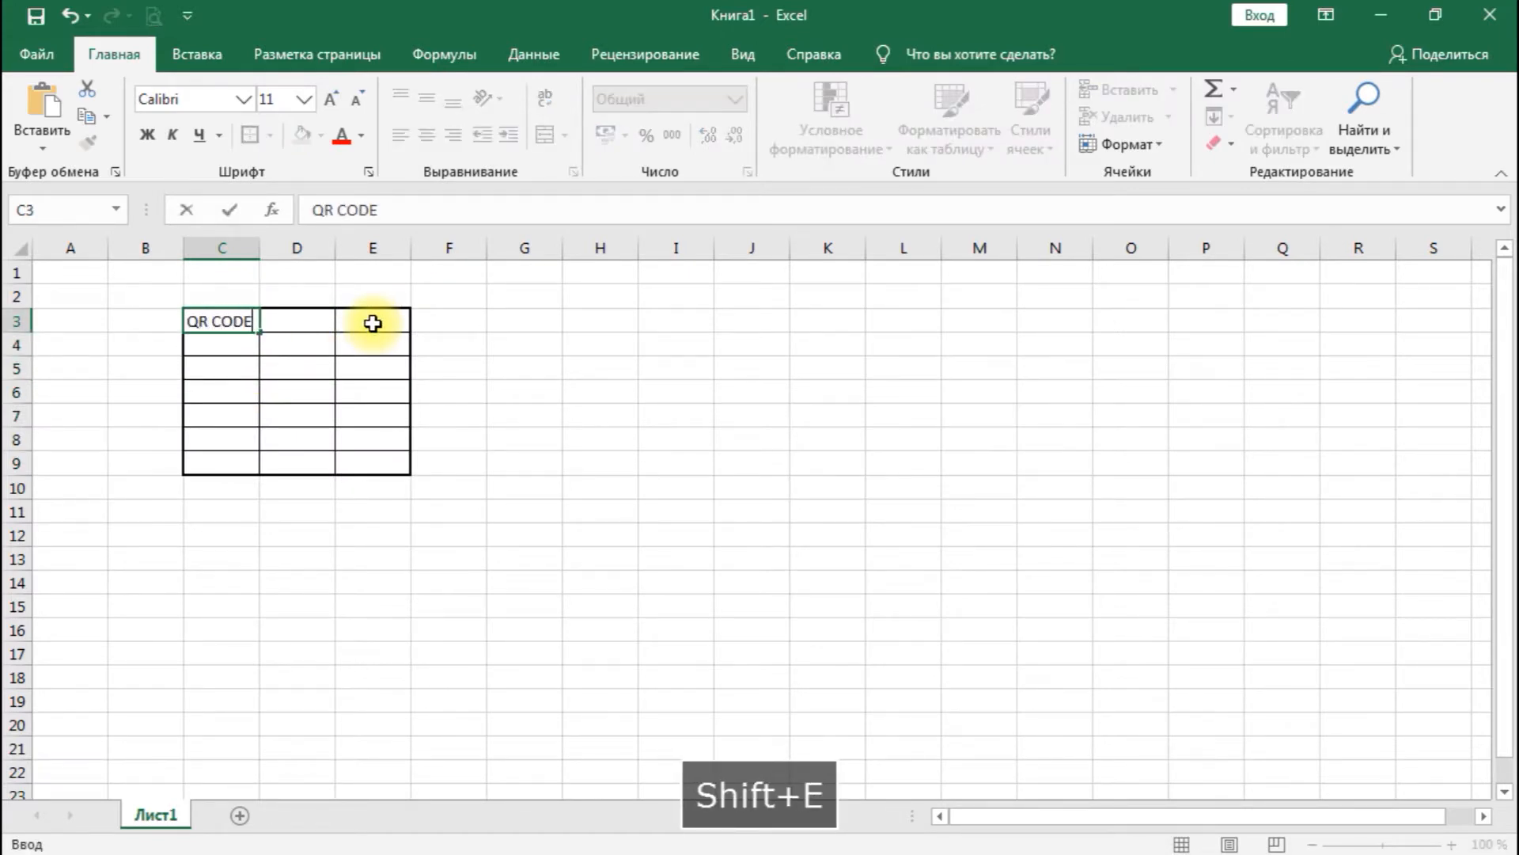
key(Return)
key(Up)
key(Right)
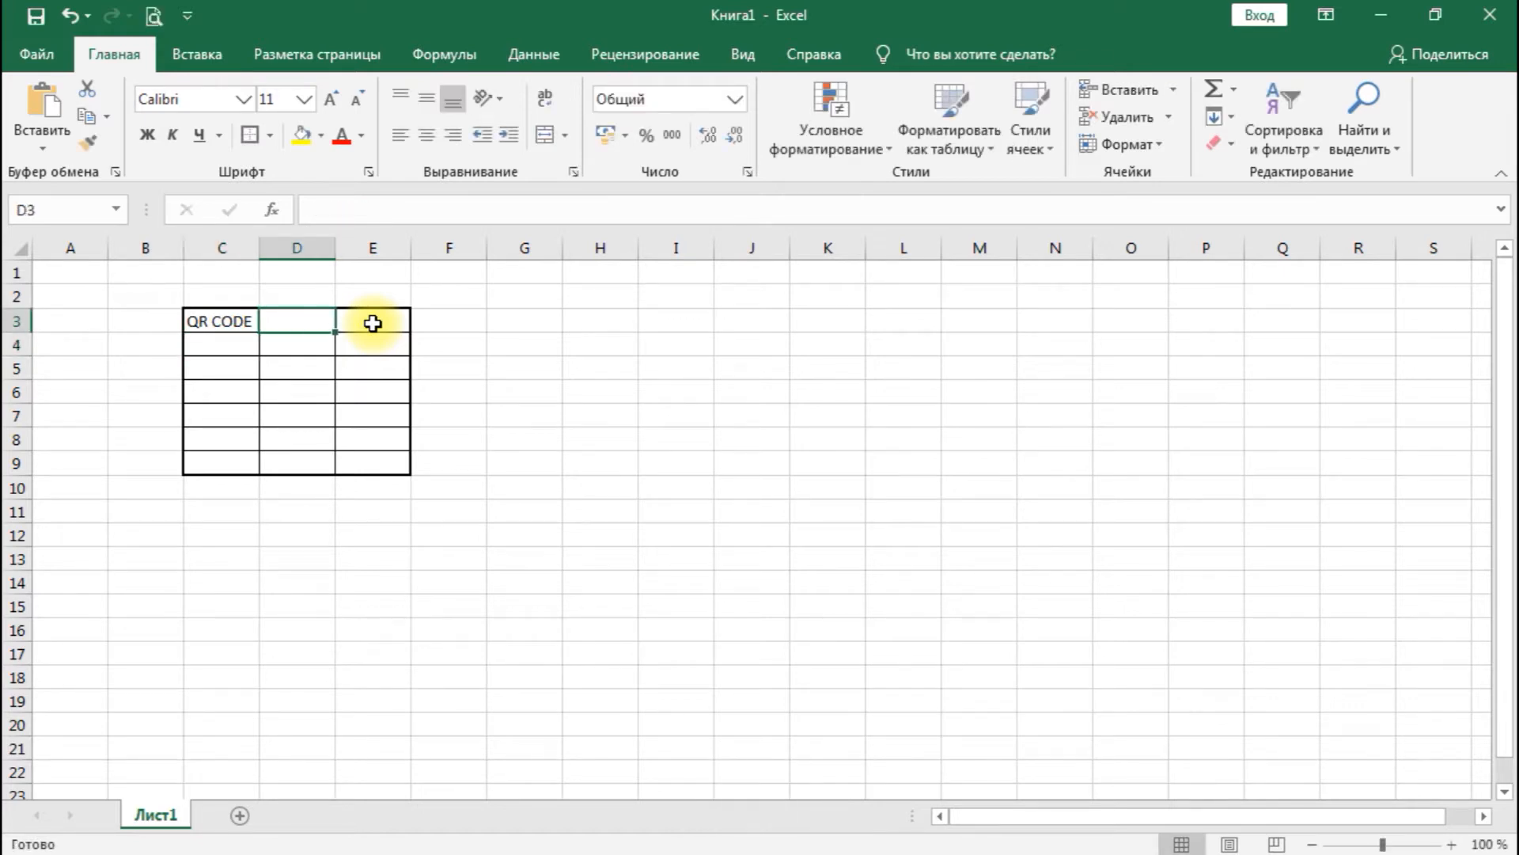
key(Right)
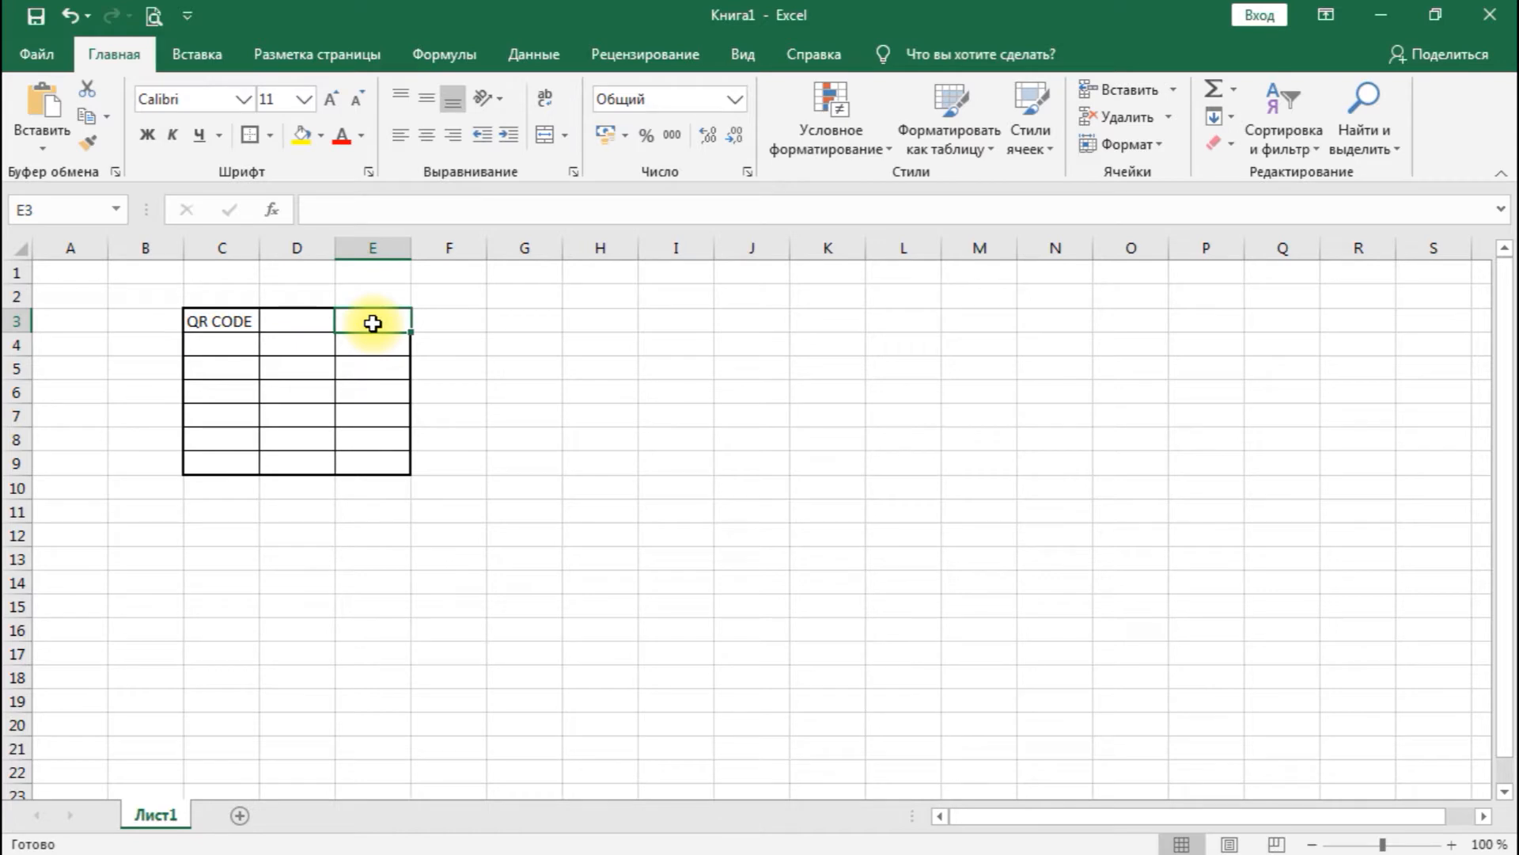
- Enter the headings TITLE, NOMI and QR CODE in cells C3, D3 and E3
key(Left)
key(Left)
text(TITLE)
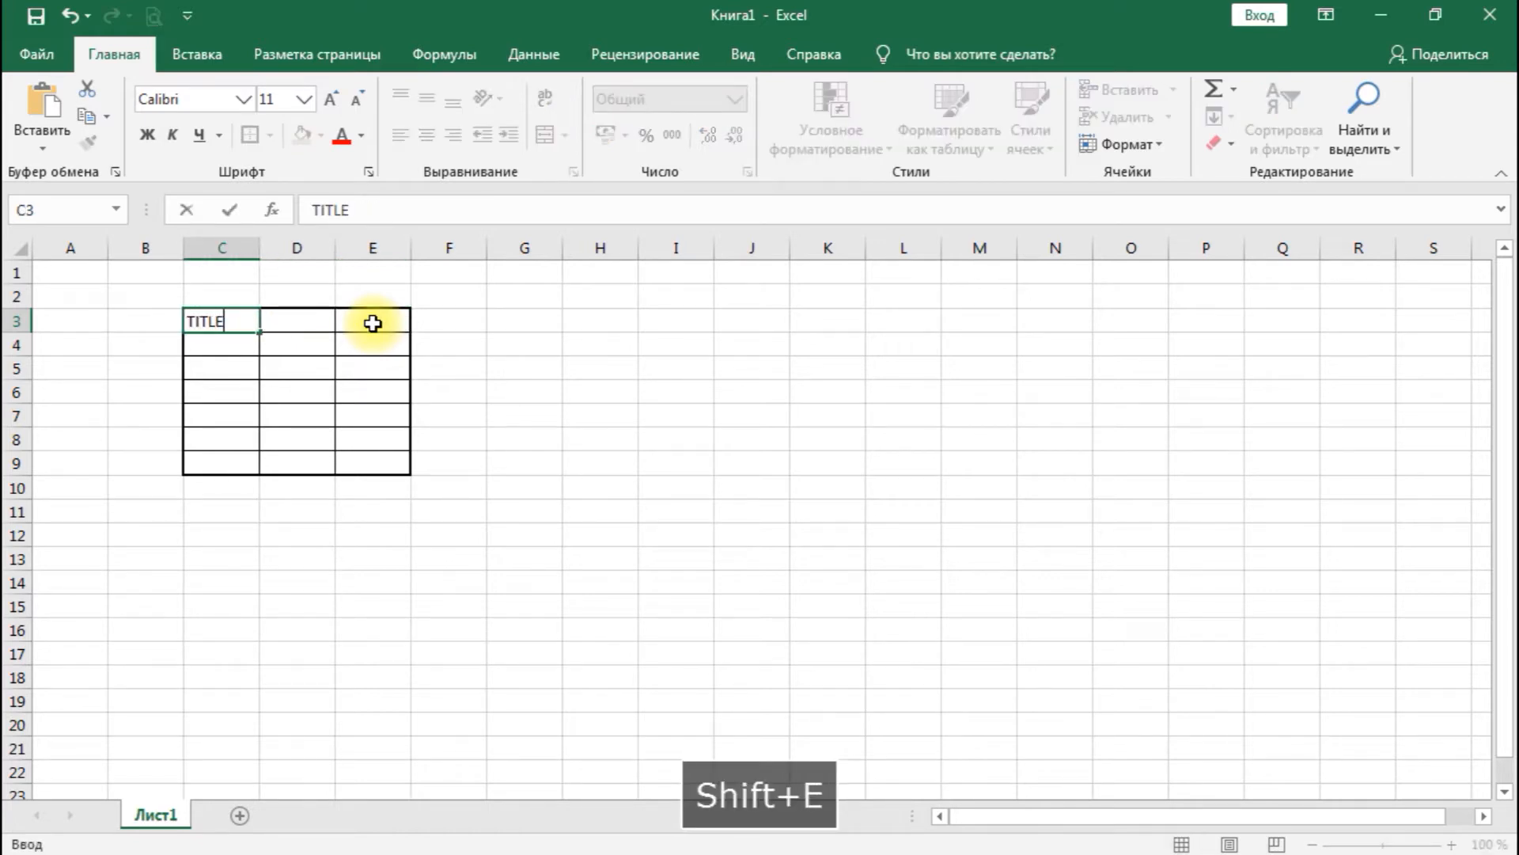
key(Right)
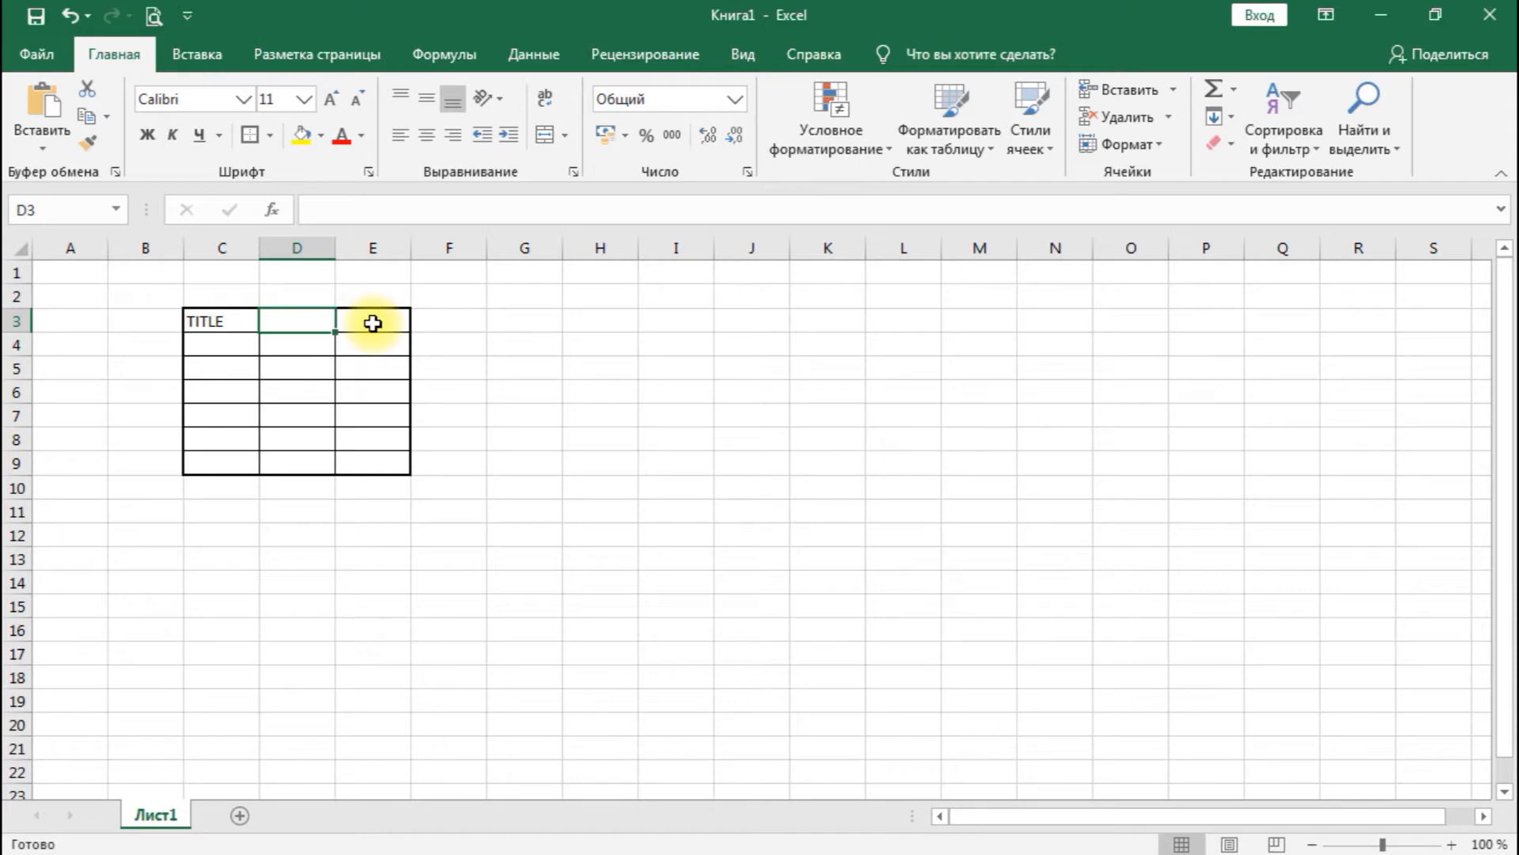
text(NOMI)
key(Right)
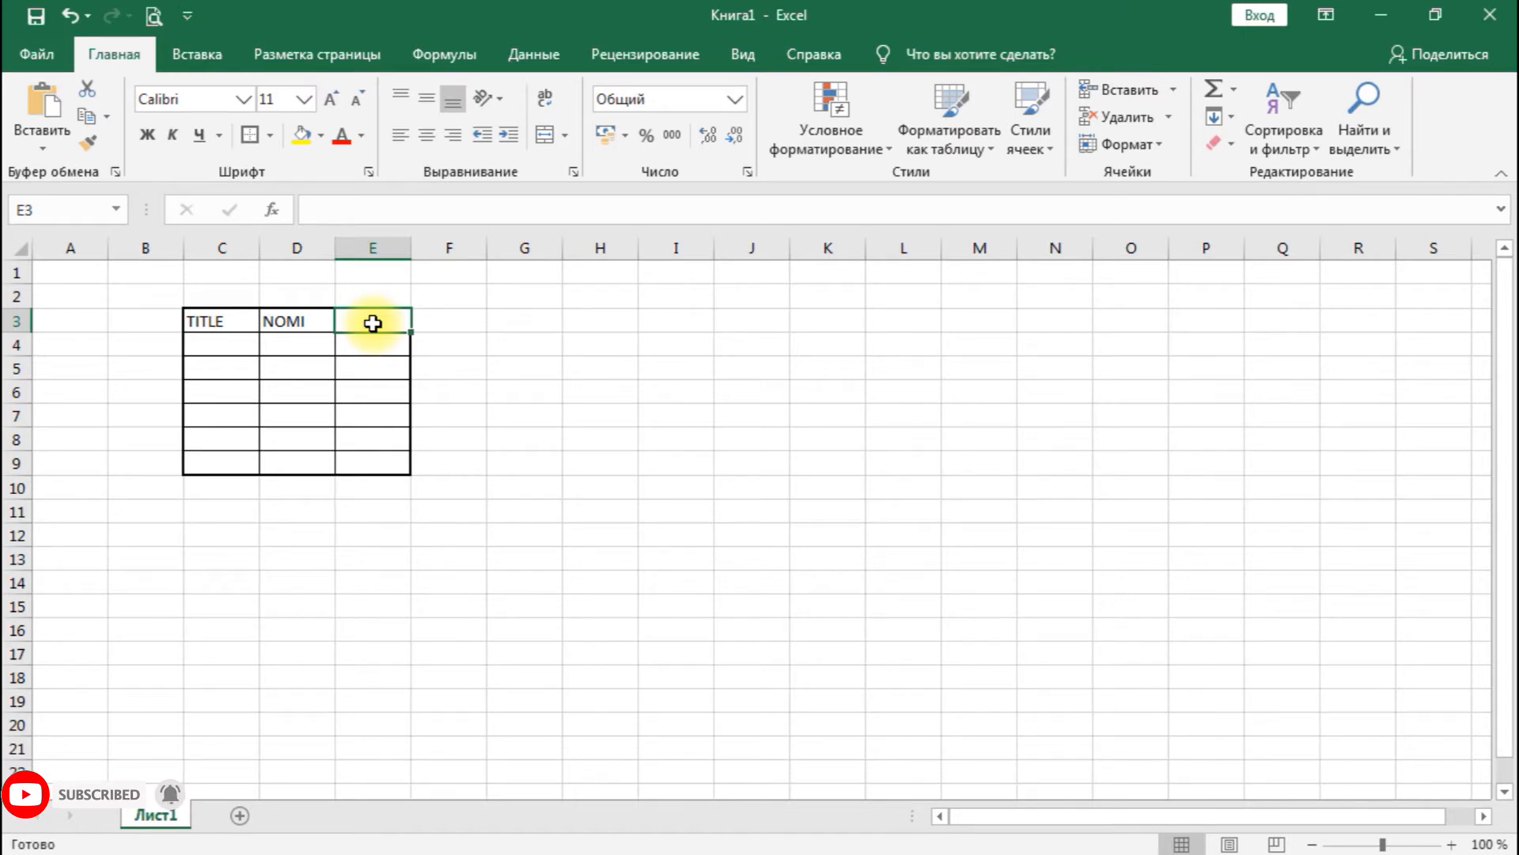
text(QR C)
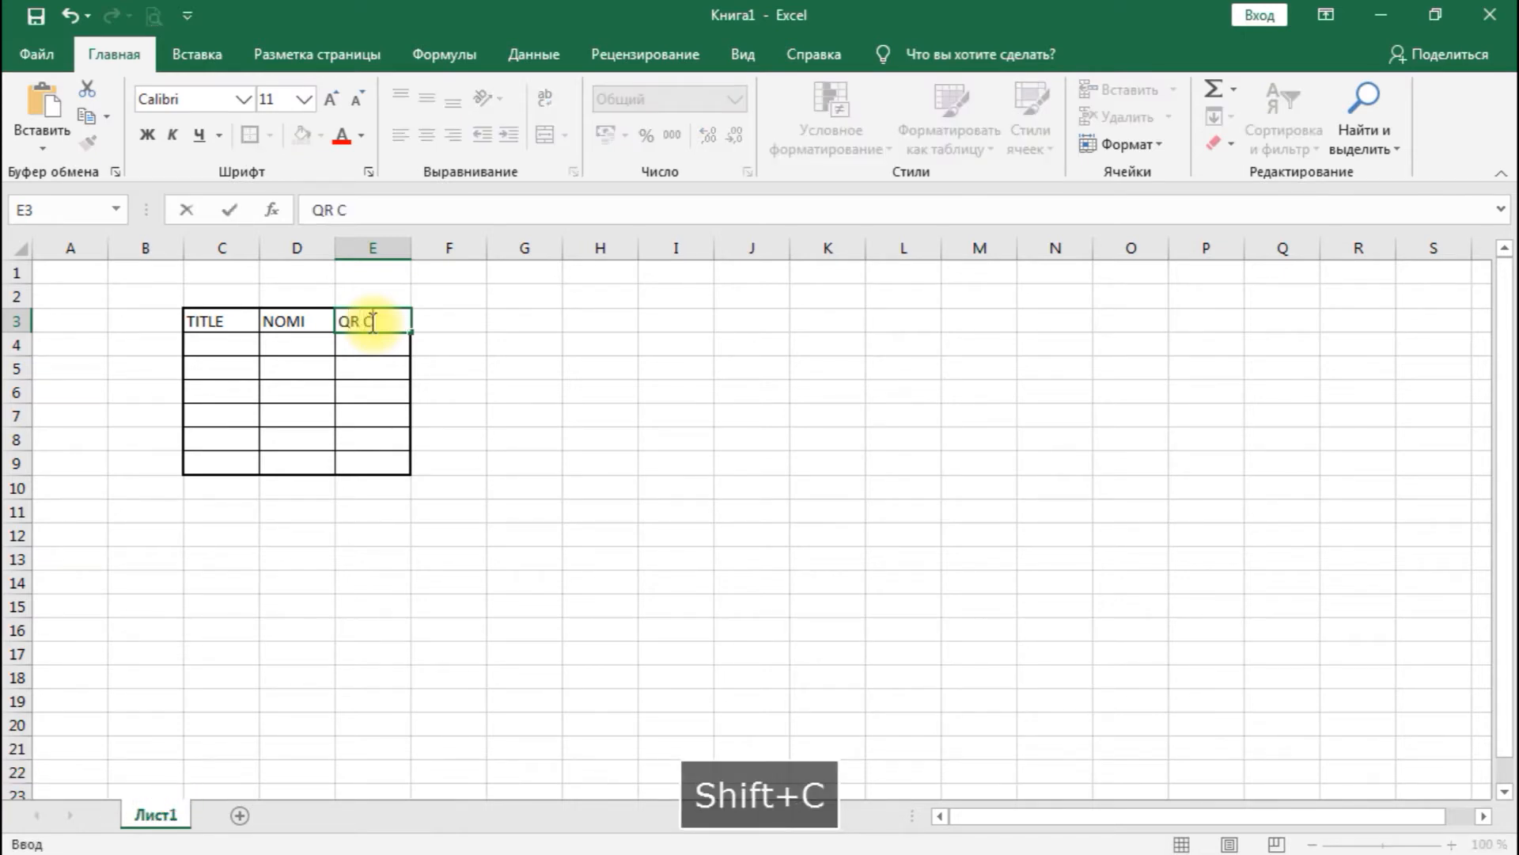
text(ODE)
key(Return)
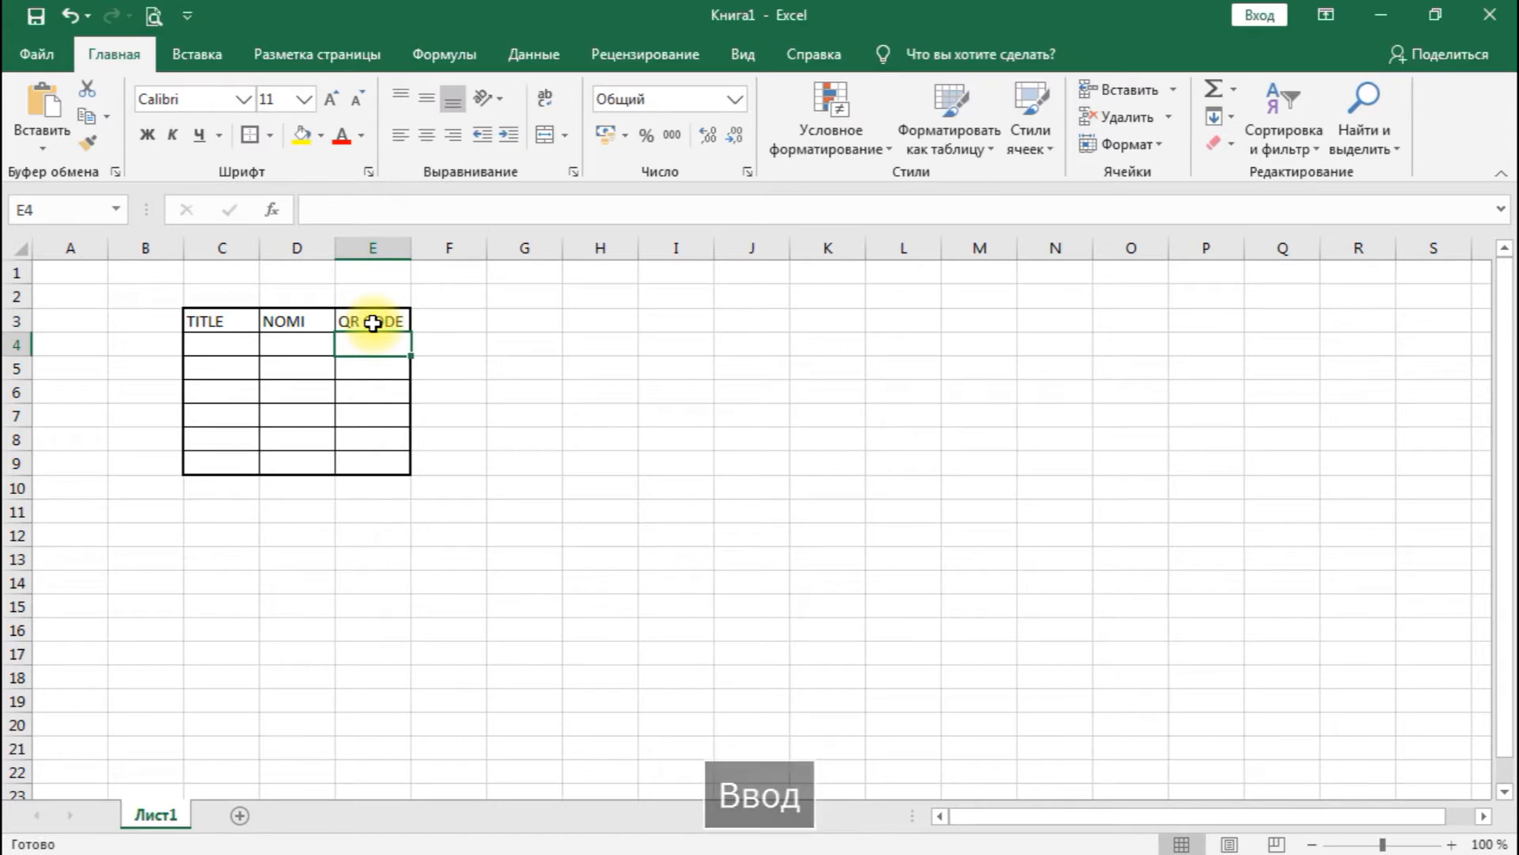
- Center the contents of columns C to E both horizontally and vertically
drag(211, 247, 384, 245)
click(427, 136)
click(426, 98)
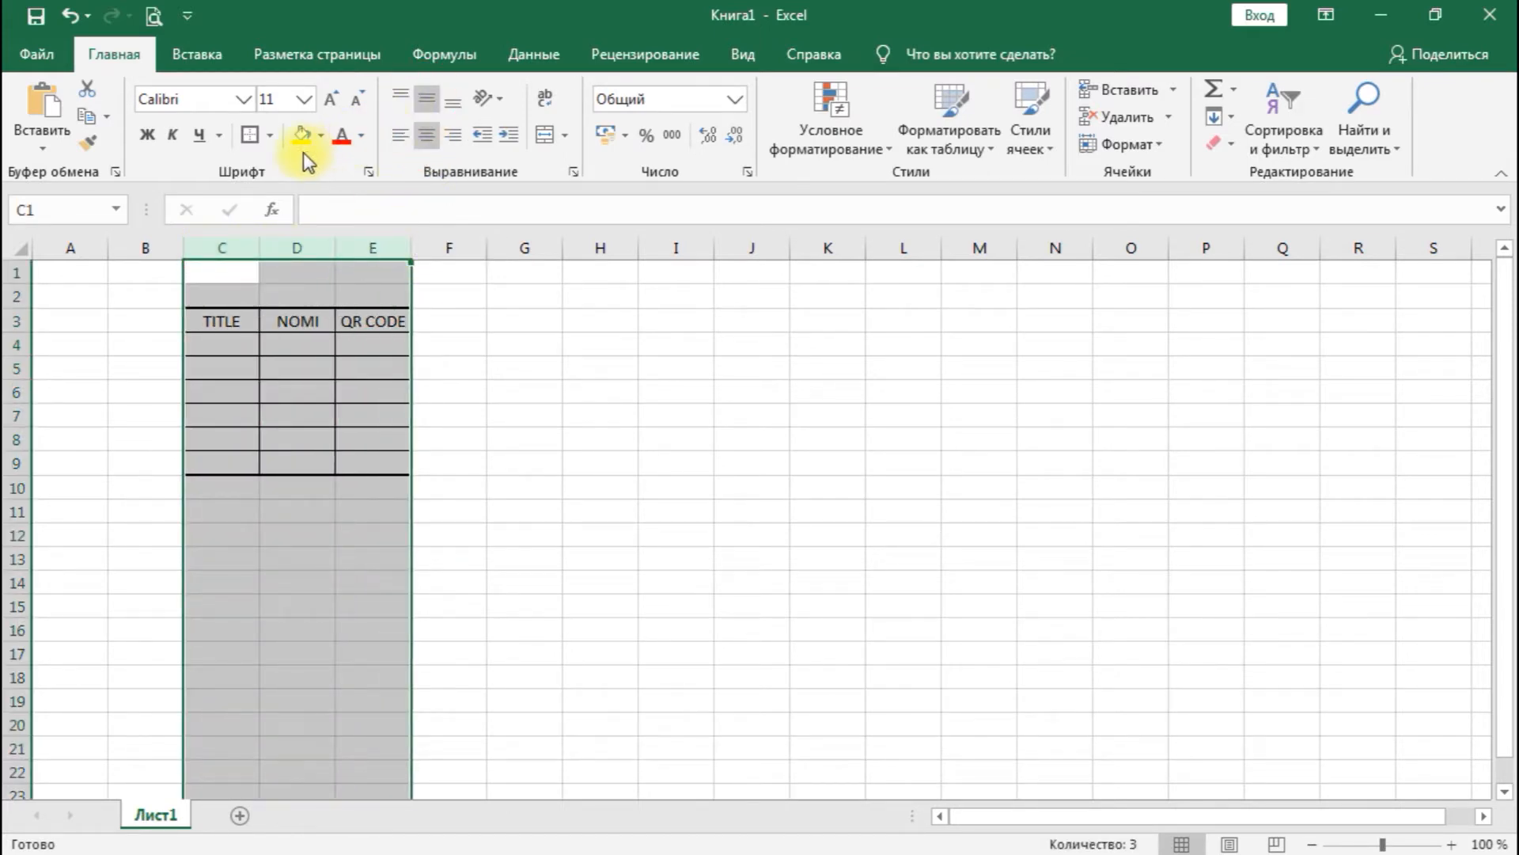
- Fill the header cells C3:E3 with light green
click(237, 340)
click(226, 320)
drag(226, 320, 372, 320)
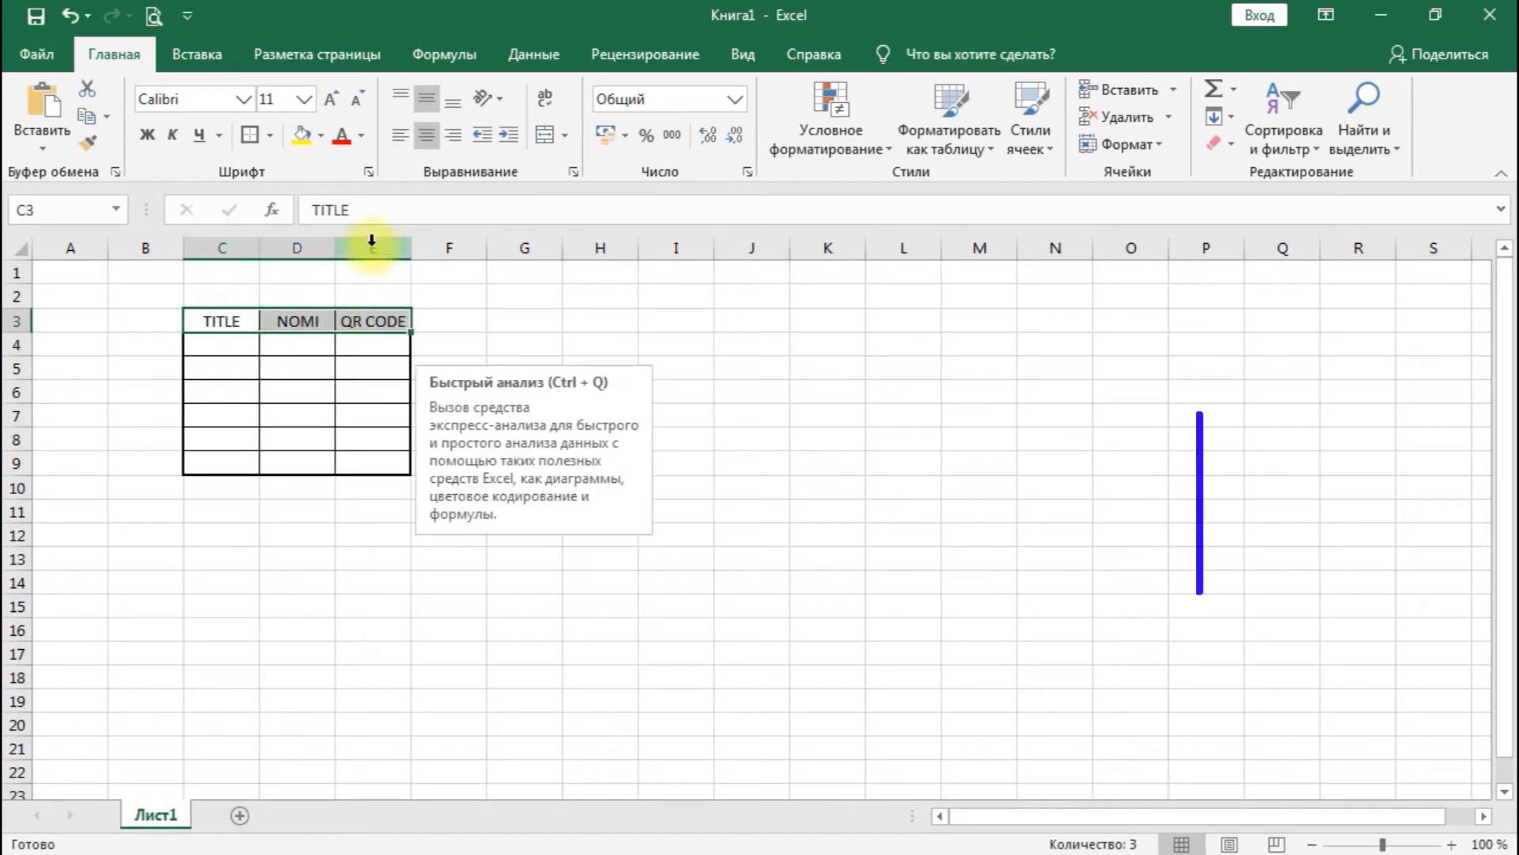
click(312, 139)
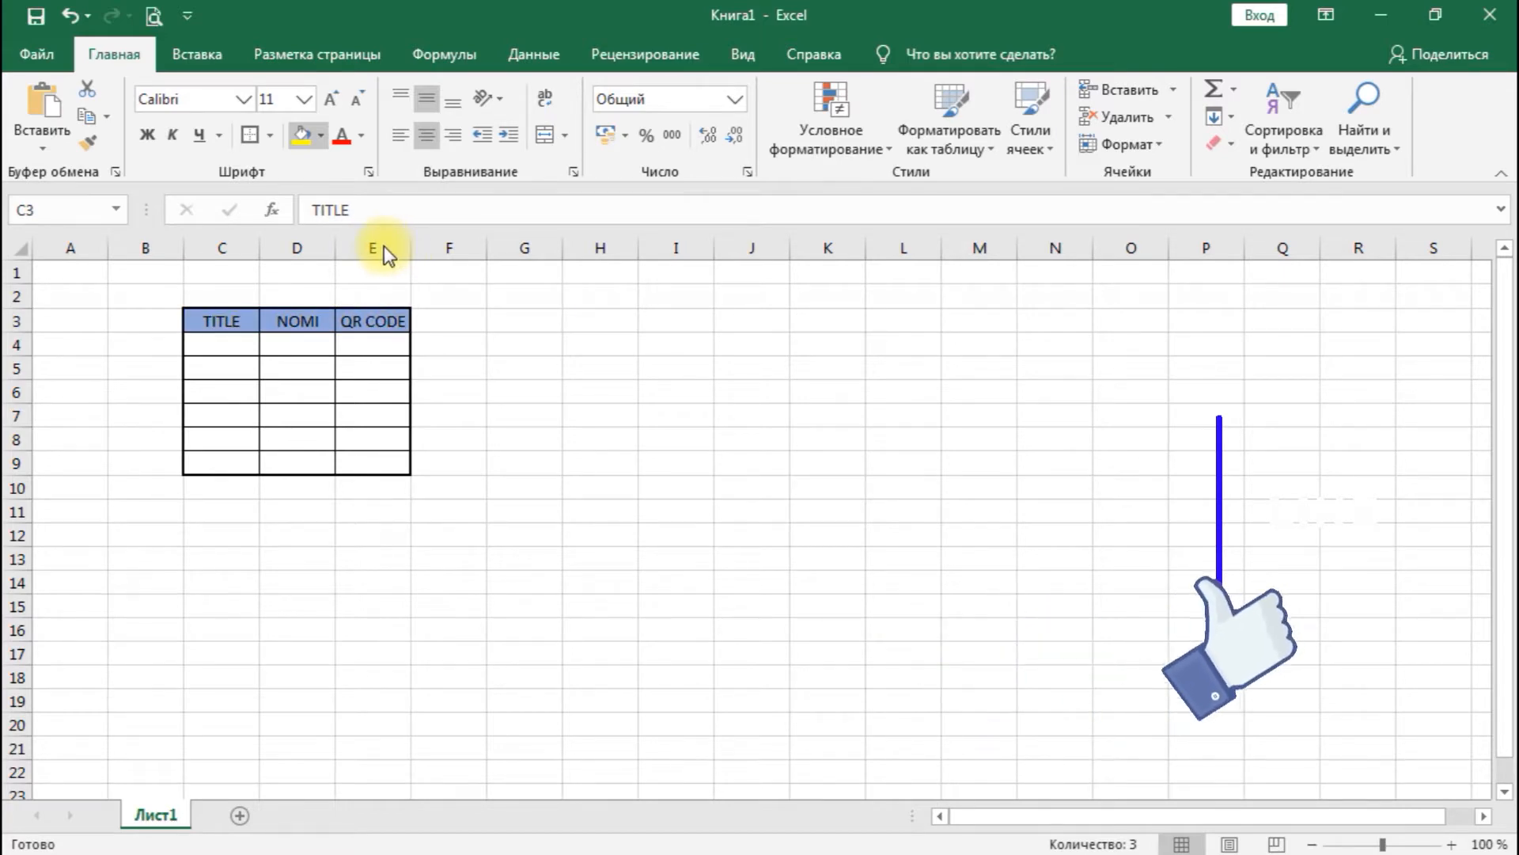
click(479, 240)
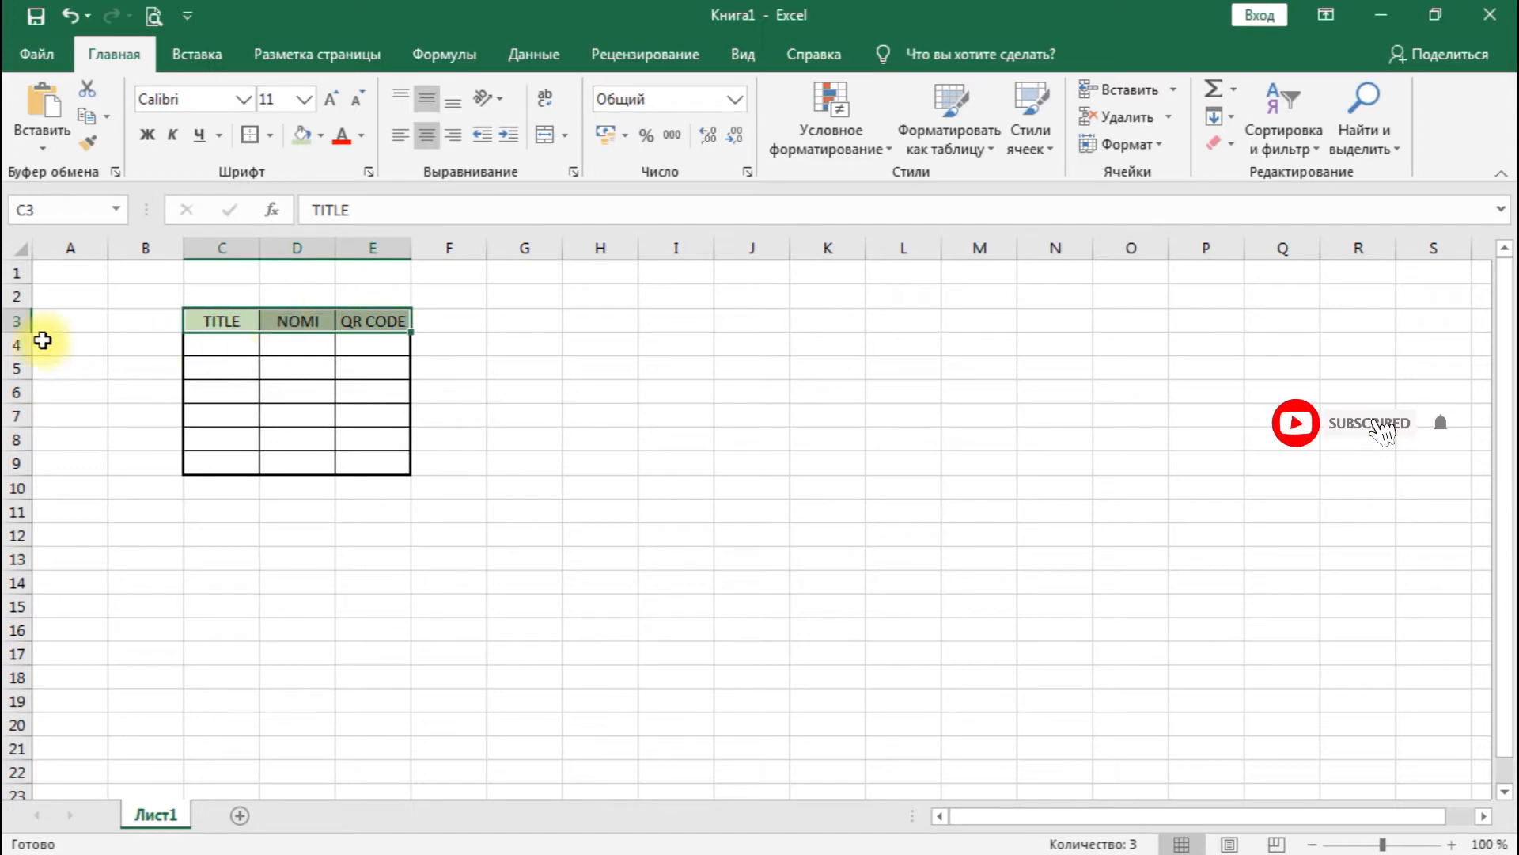
- Make rows 3 to 9 equally taller, about two and a half times their height, and widen columns C to E equally
drag(20, 320, 27, 466)
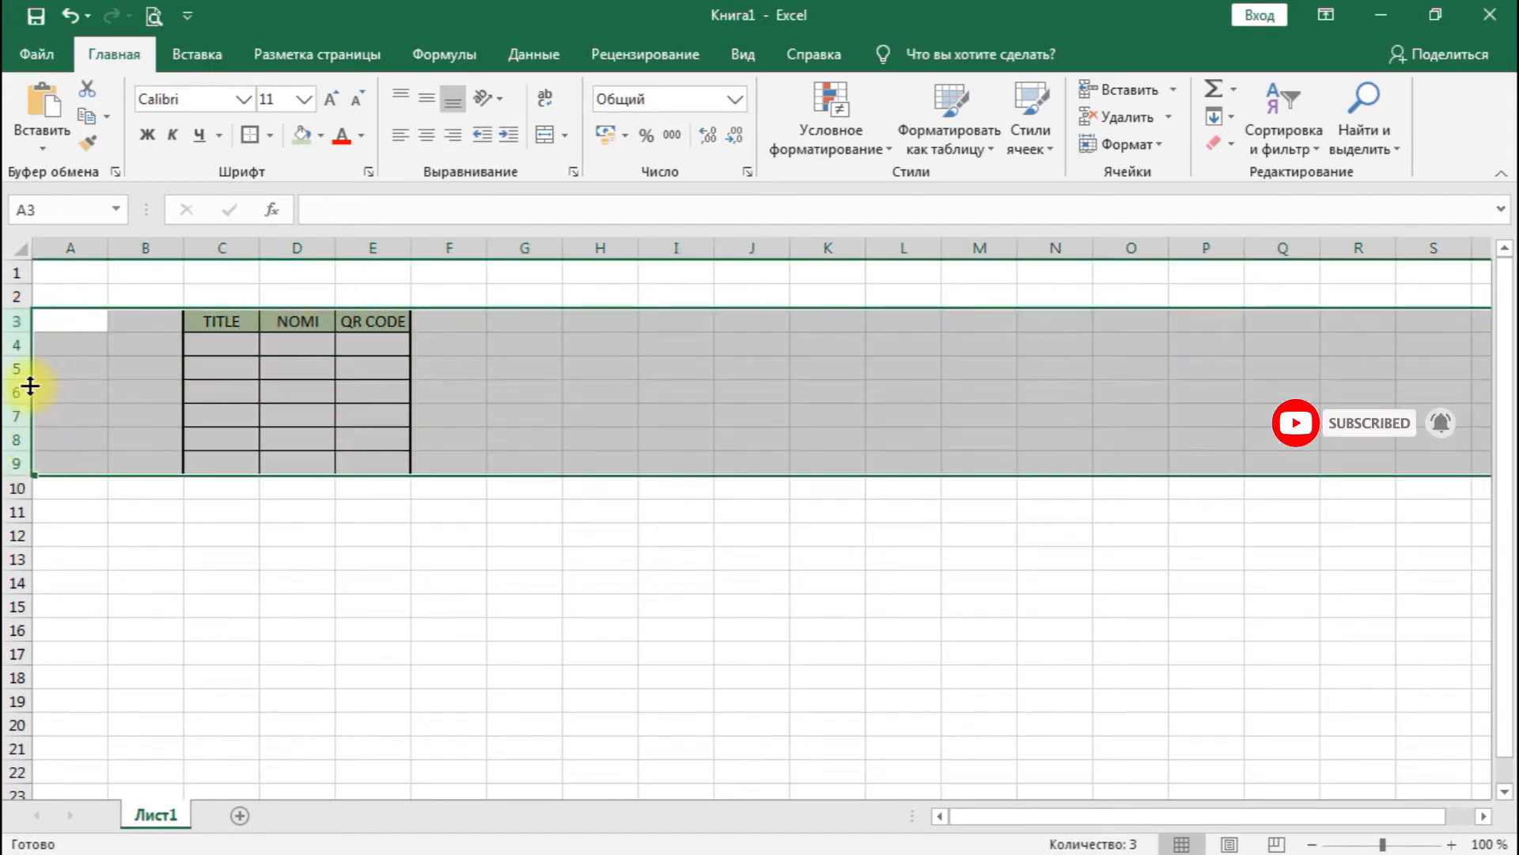
drag(24, 379, 20, 418)
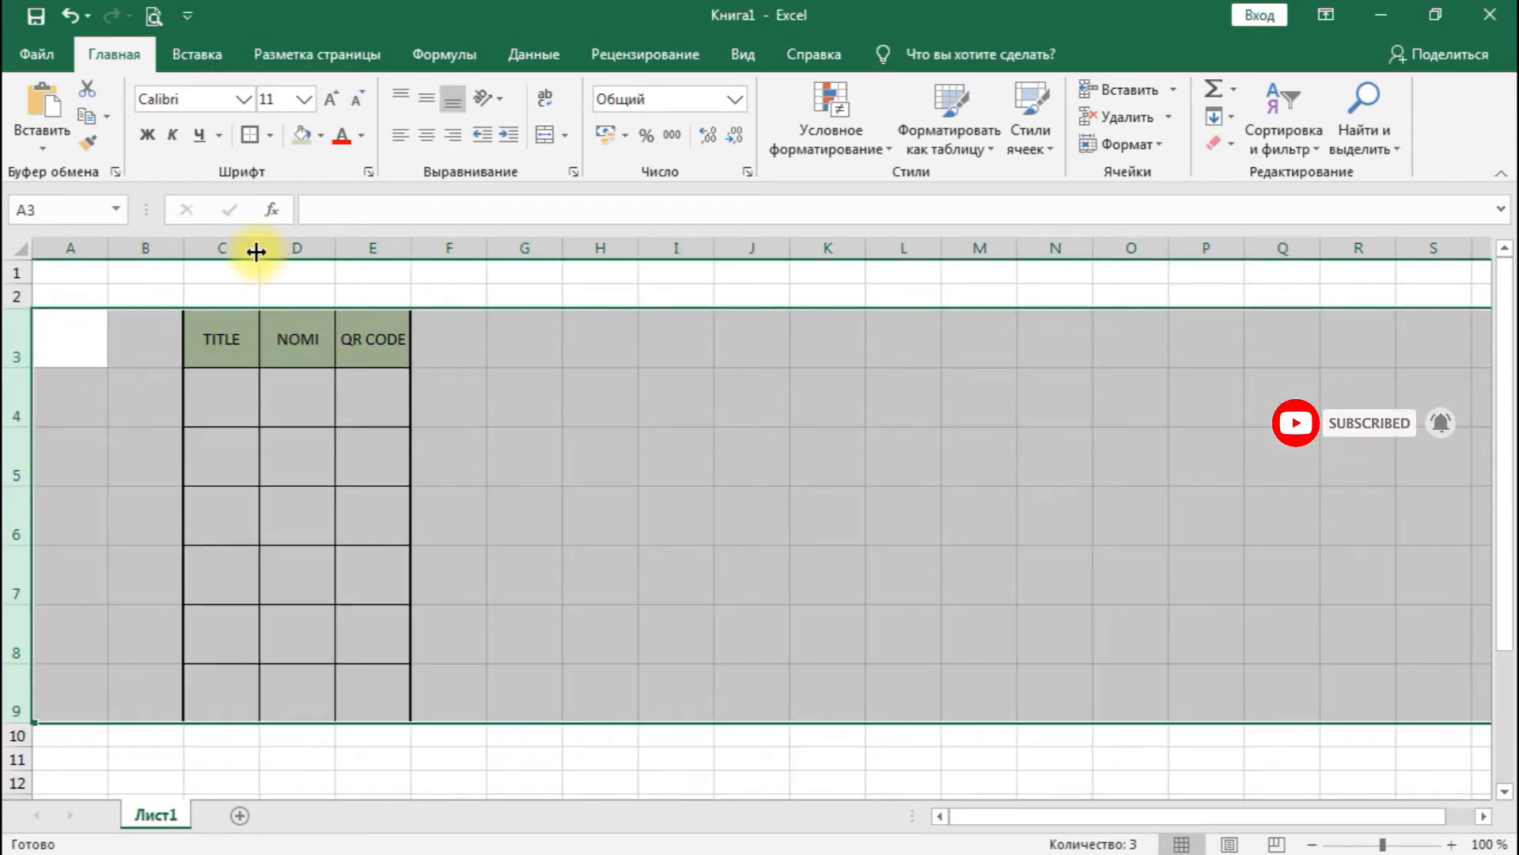
drag(258, 248, 384, 245)
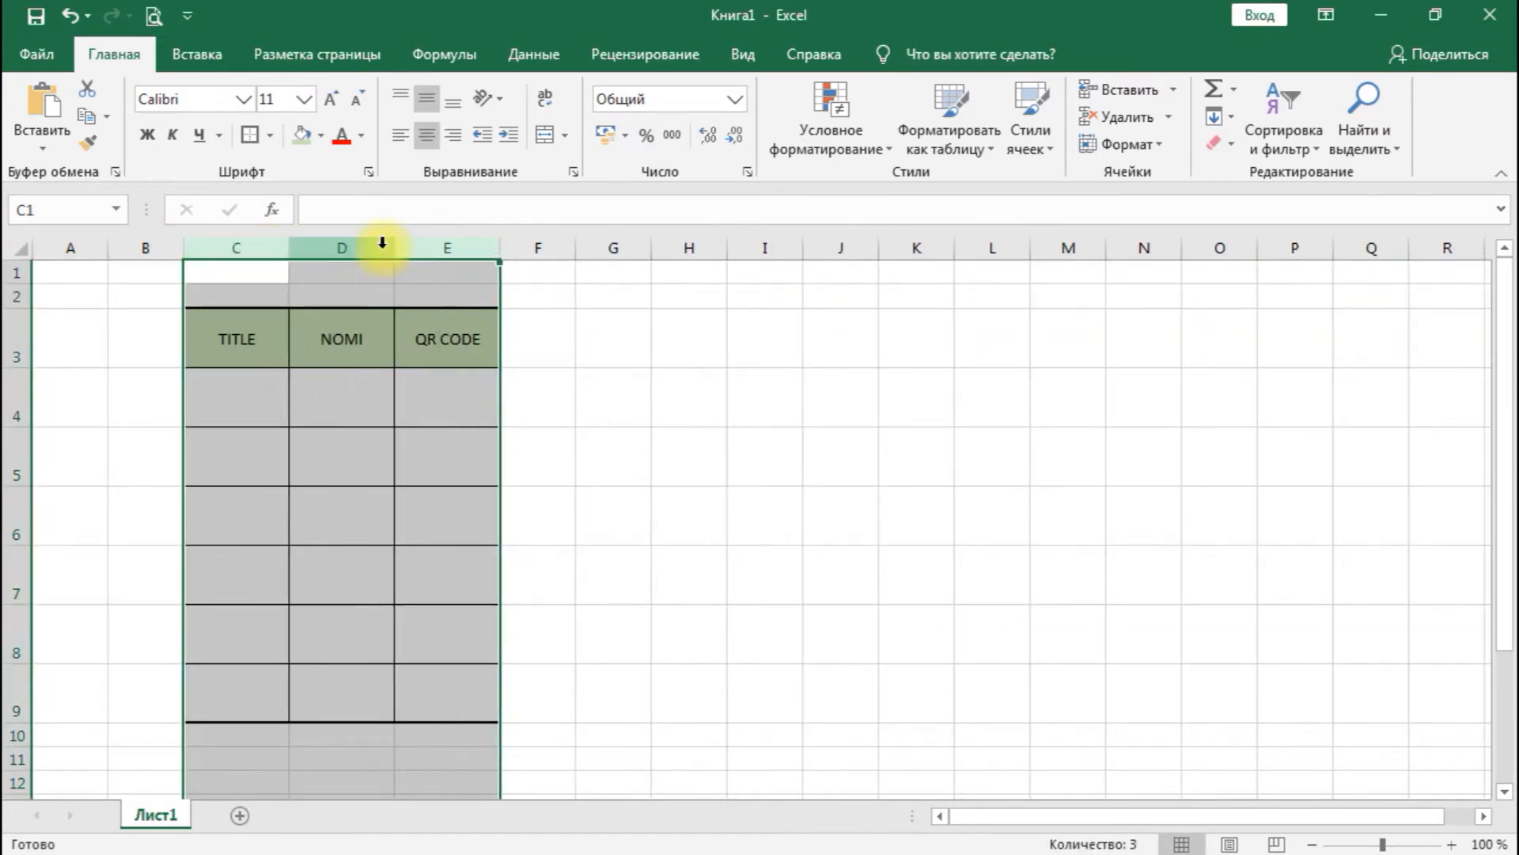
- Enter ISM, FAMILIYA and DAVLAT in cells C4, C5 and C6 under the TITLE heading
click(231, 401)
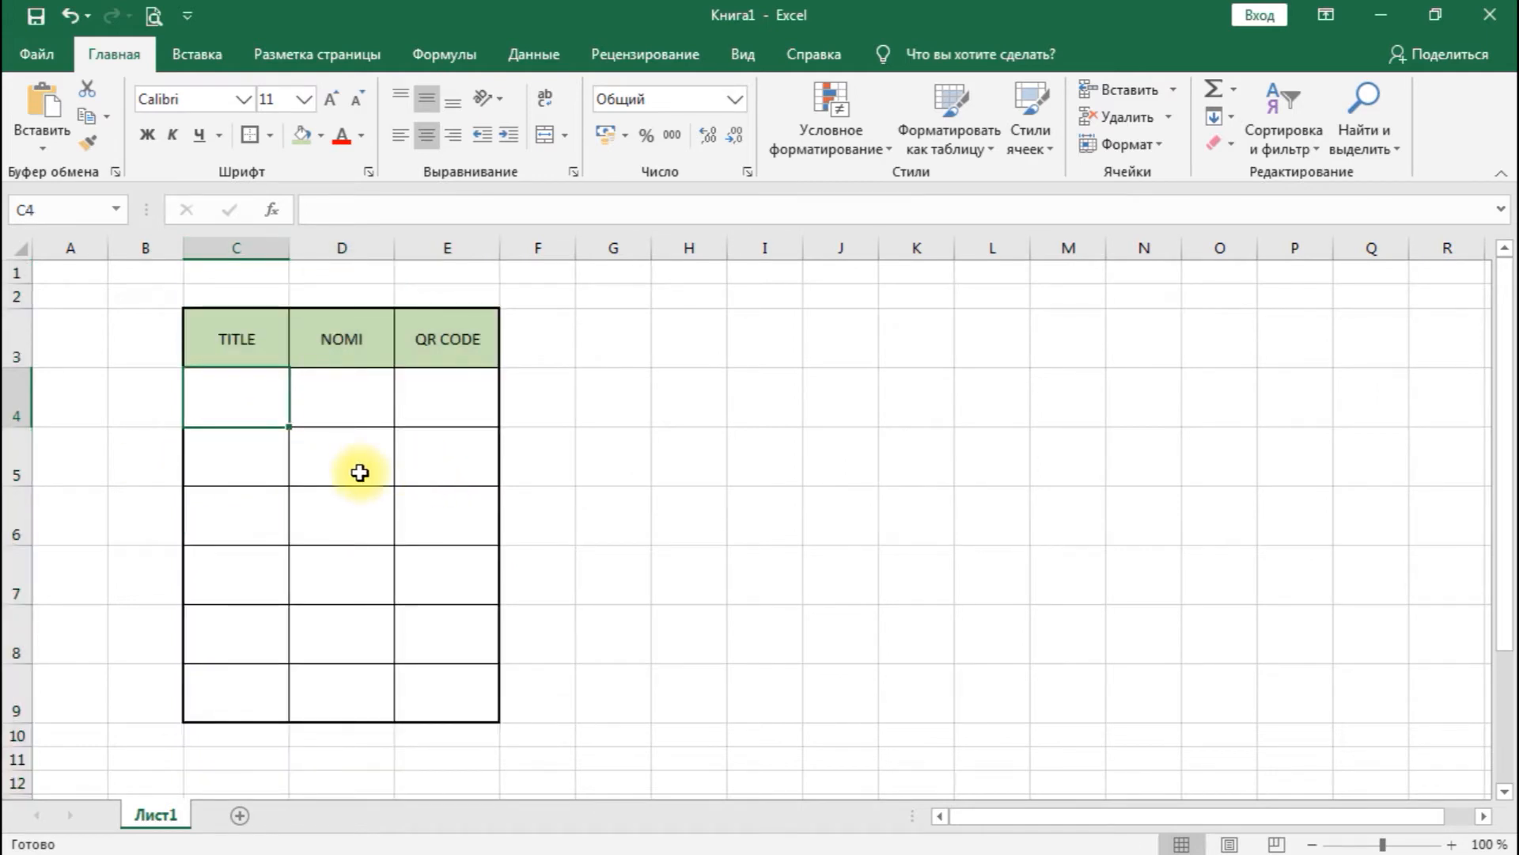
text(ISM)
key(Return)
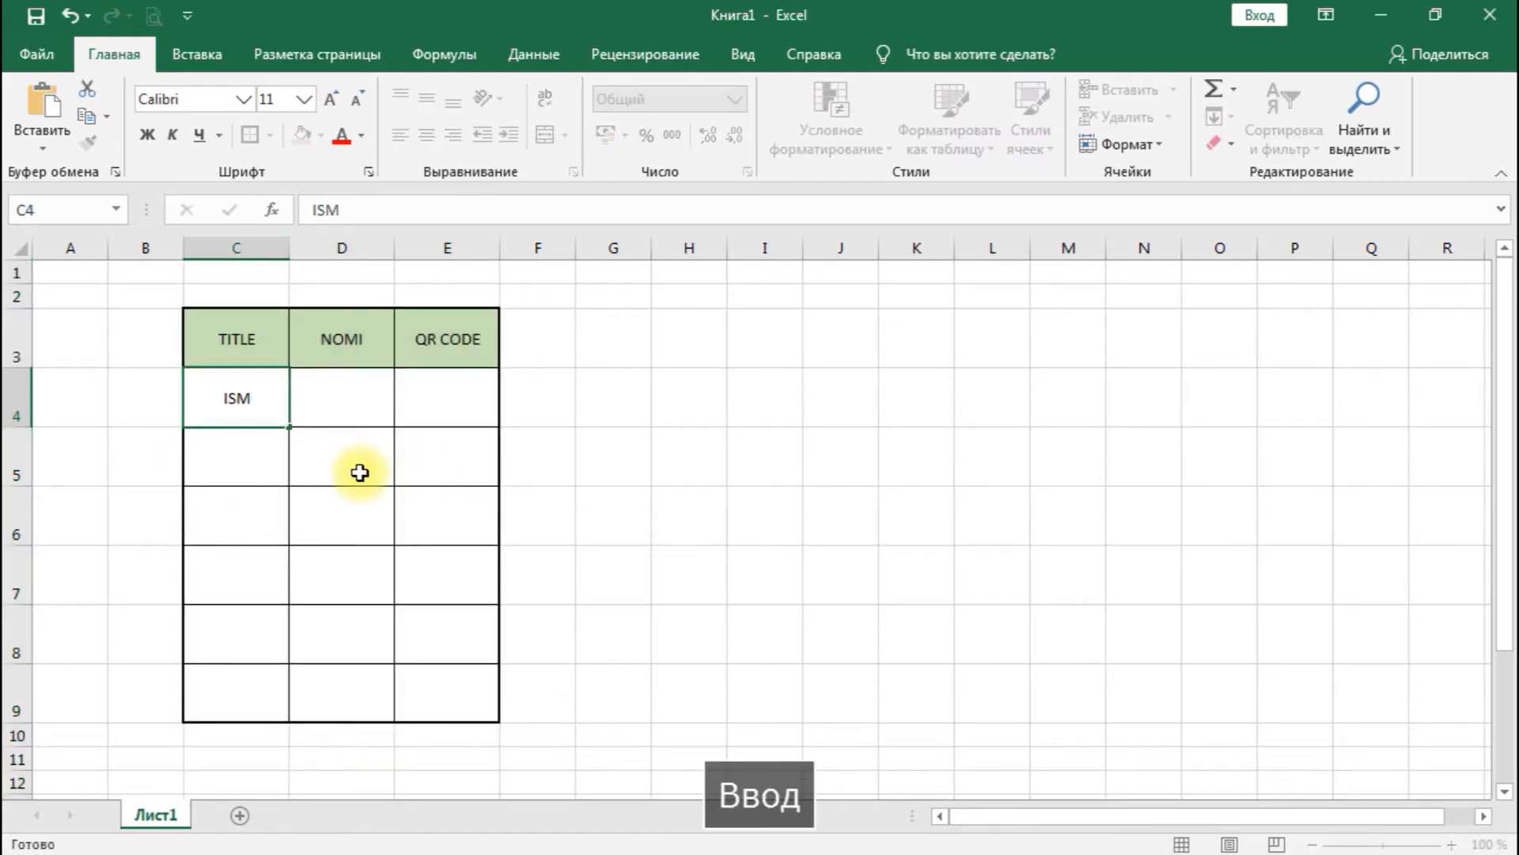
text(FAMI)
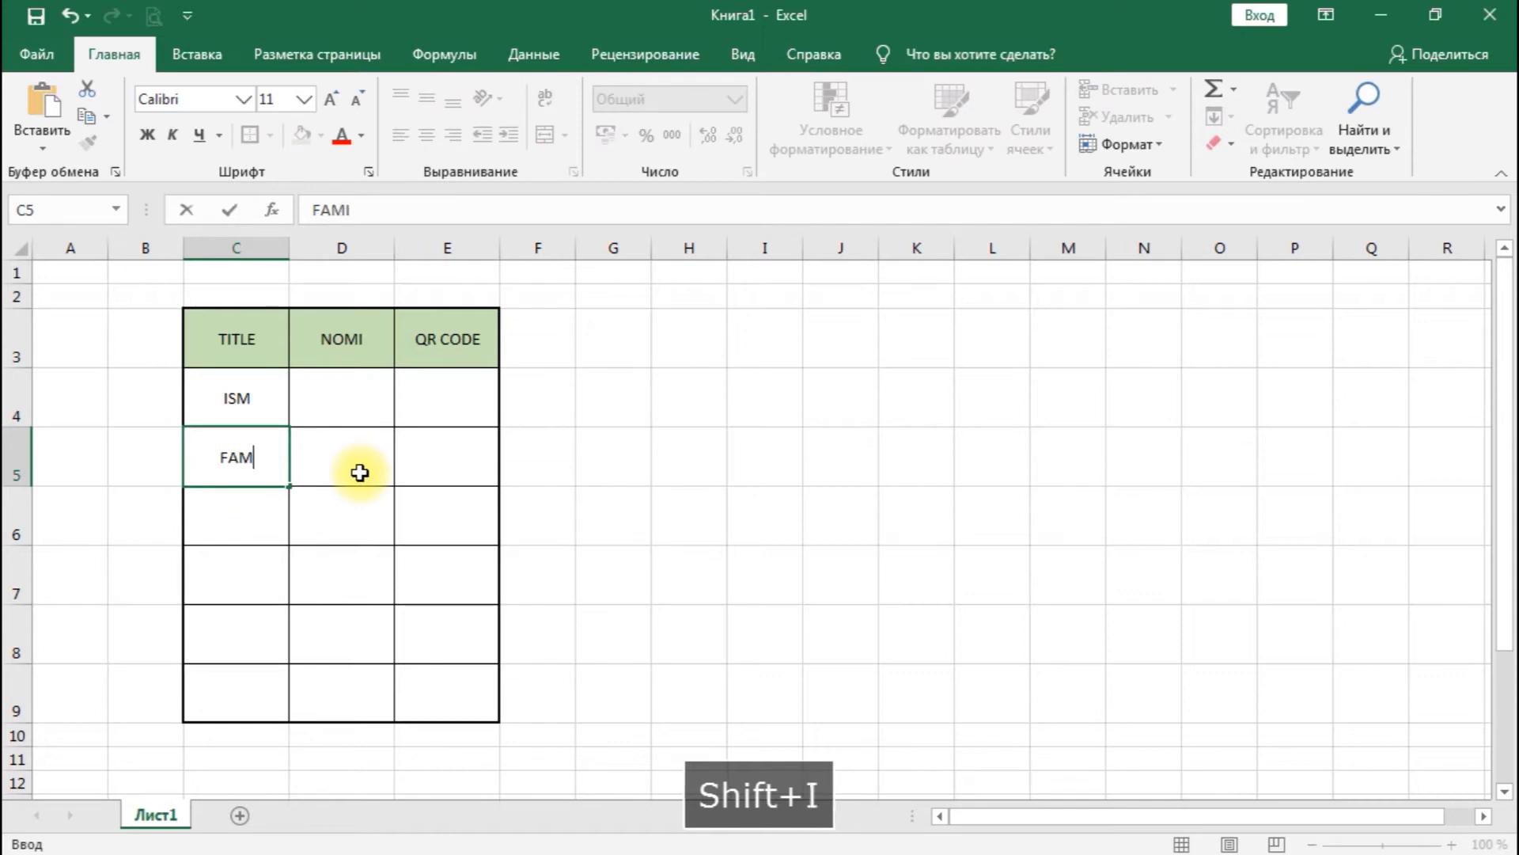
text(LIYA)
key(Return)
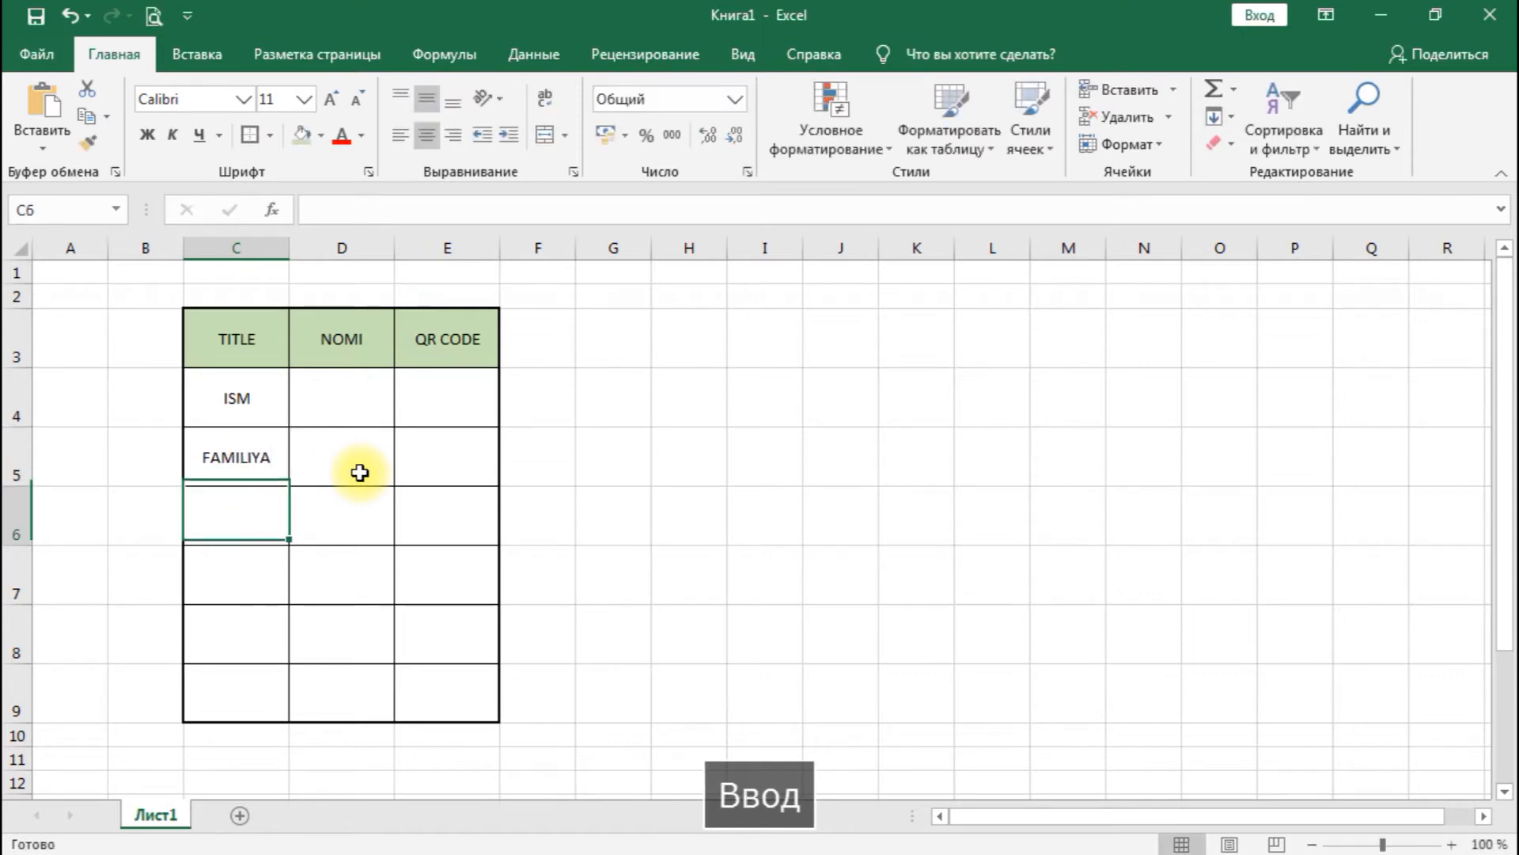
text(D)
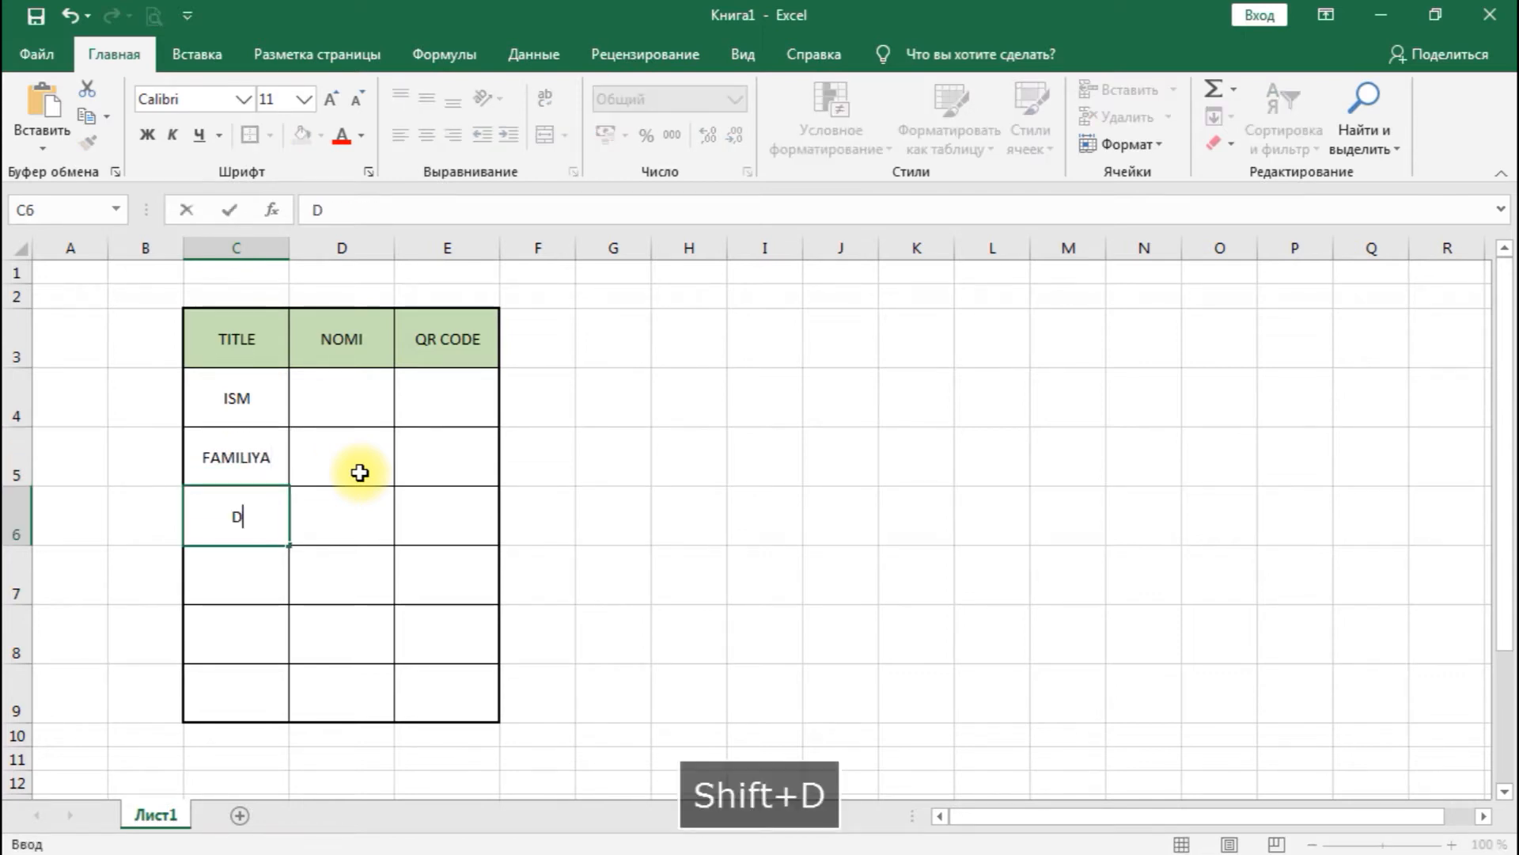
text(AVLAT)
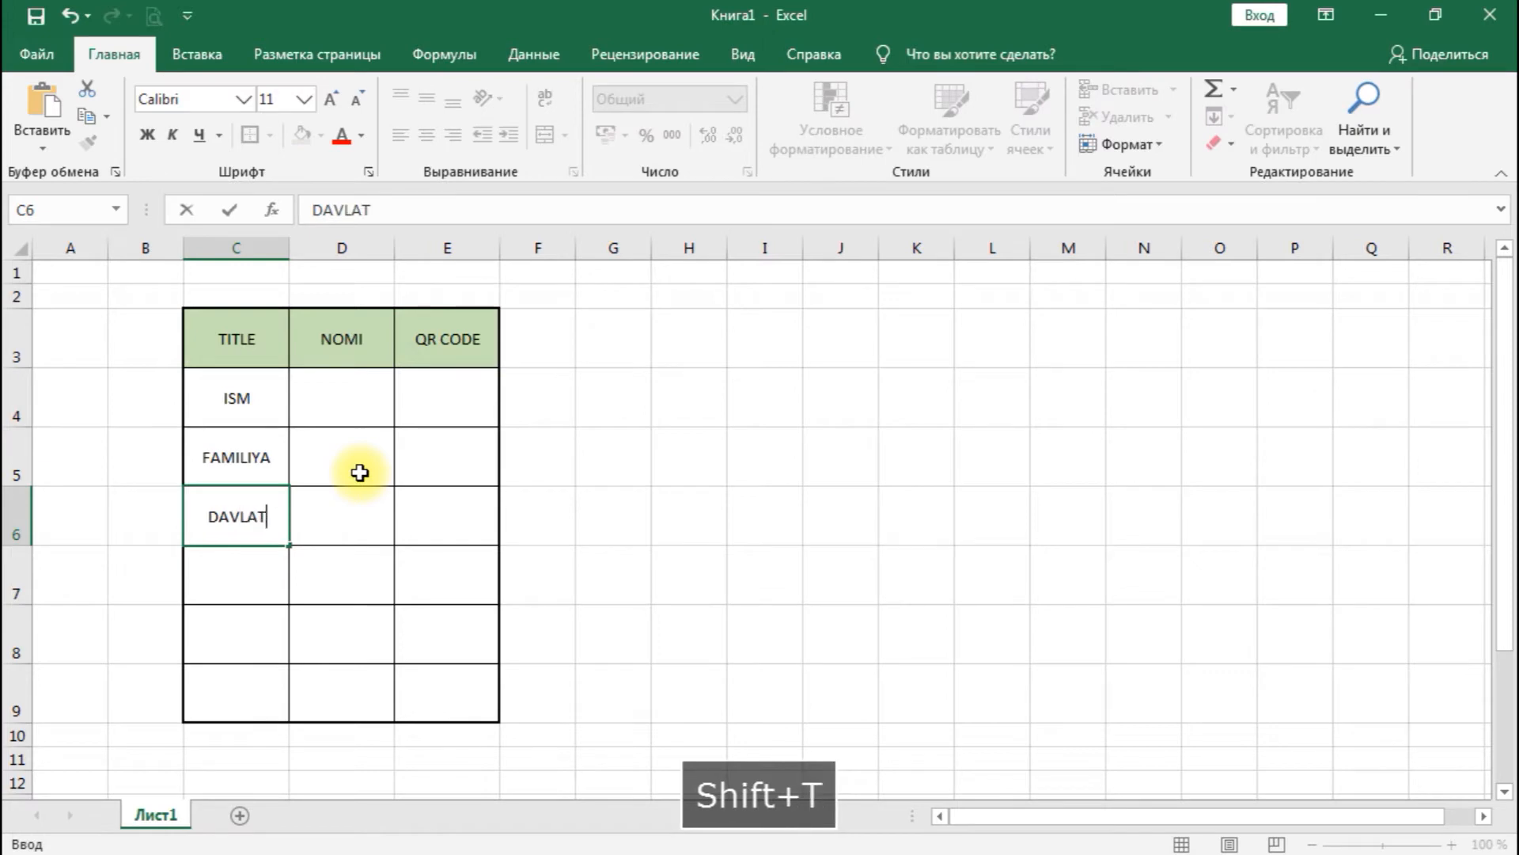
key(Return)
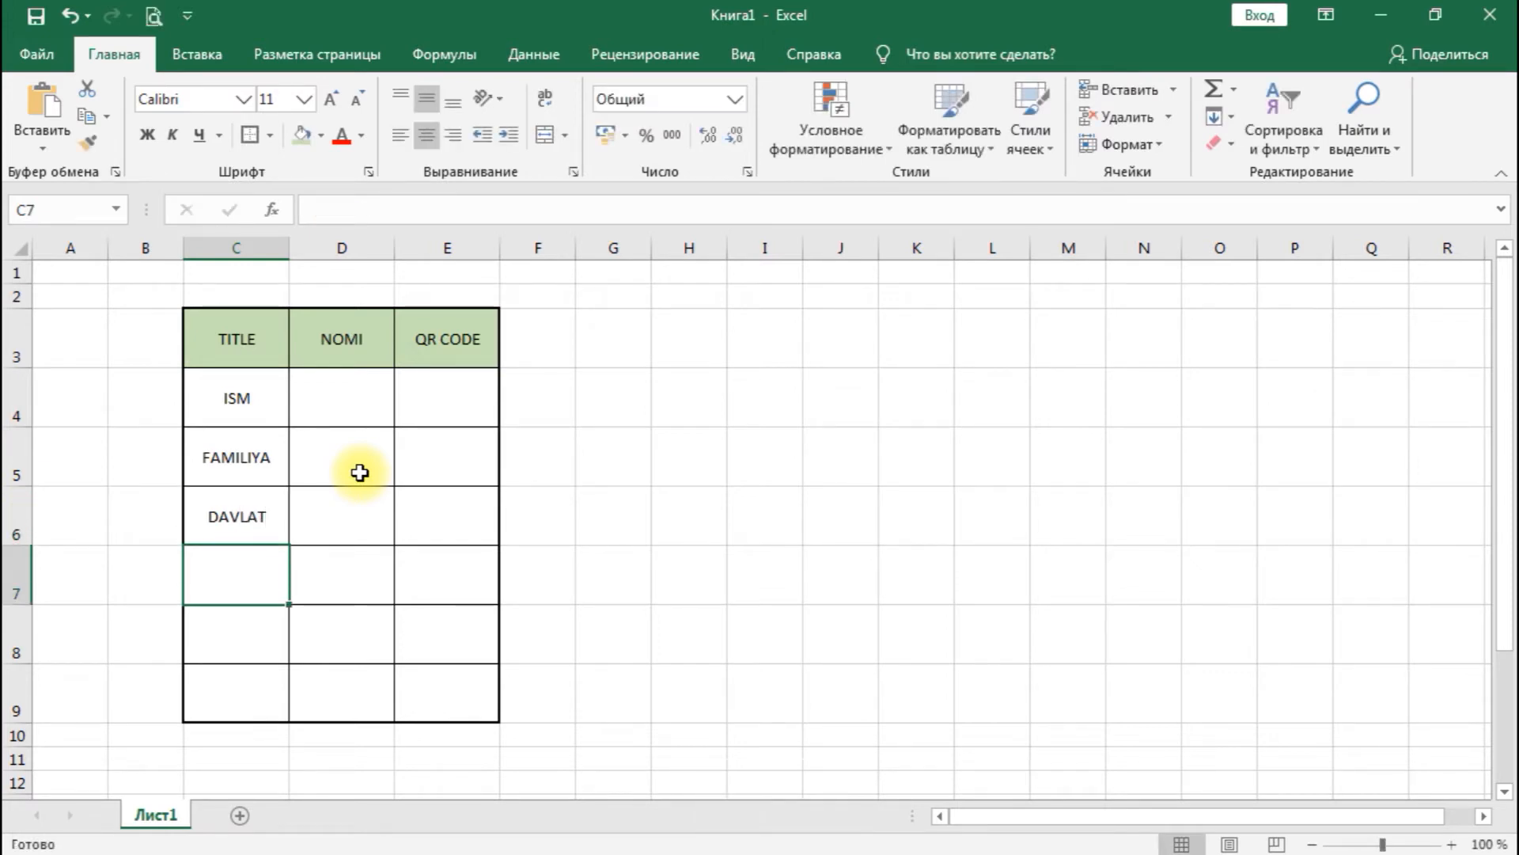
- Enter TELEFON in cell C7 below DAVLAT, all in capital letters
text(TEL)
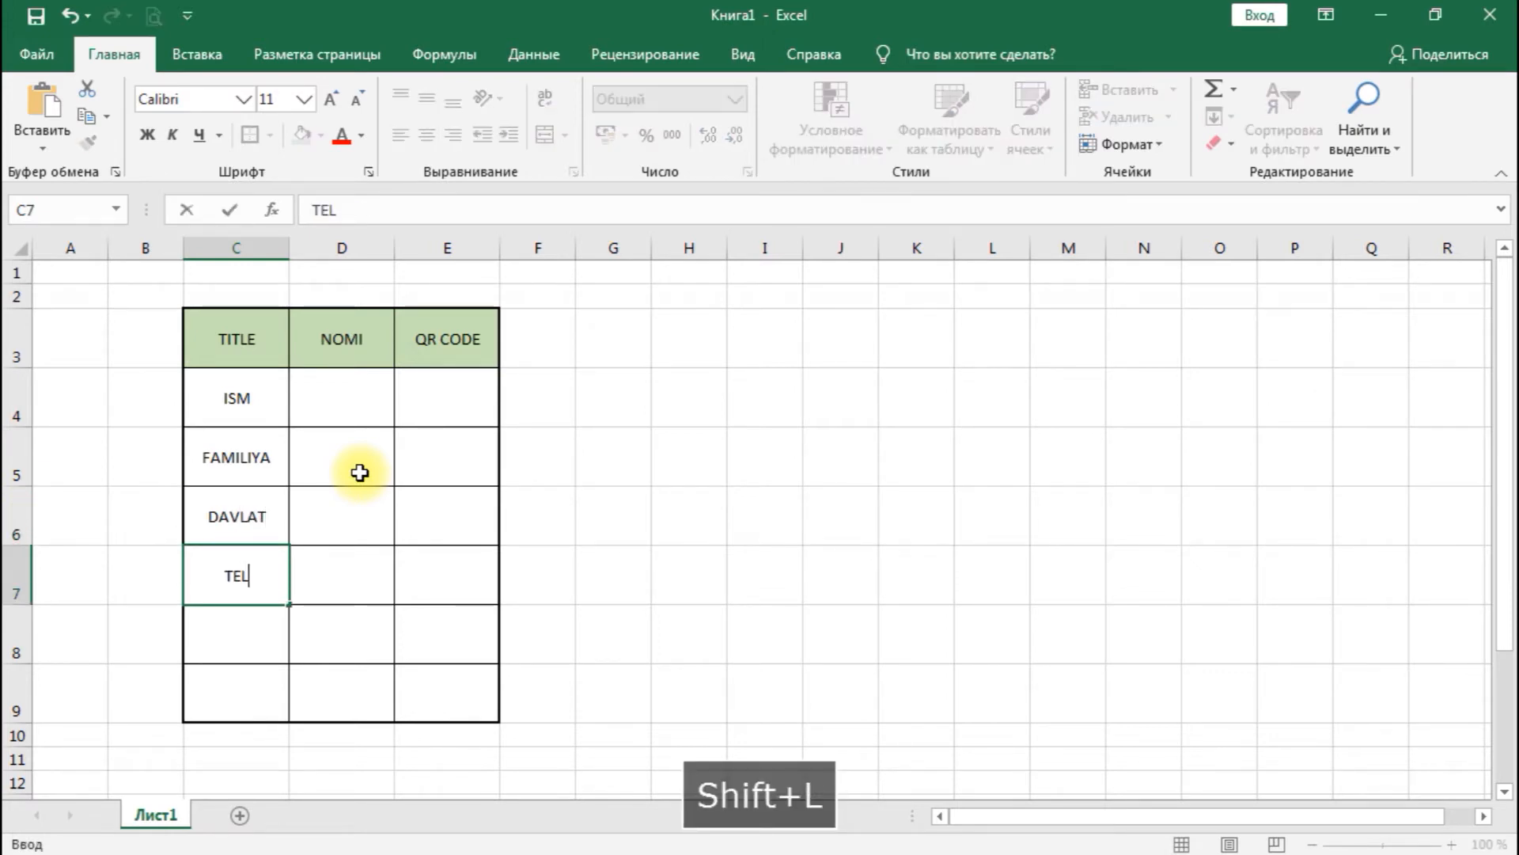
key(BackSpace)
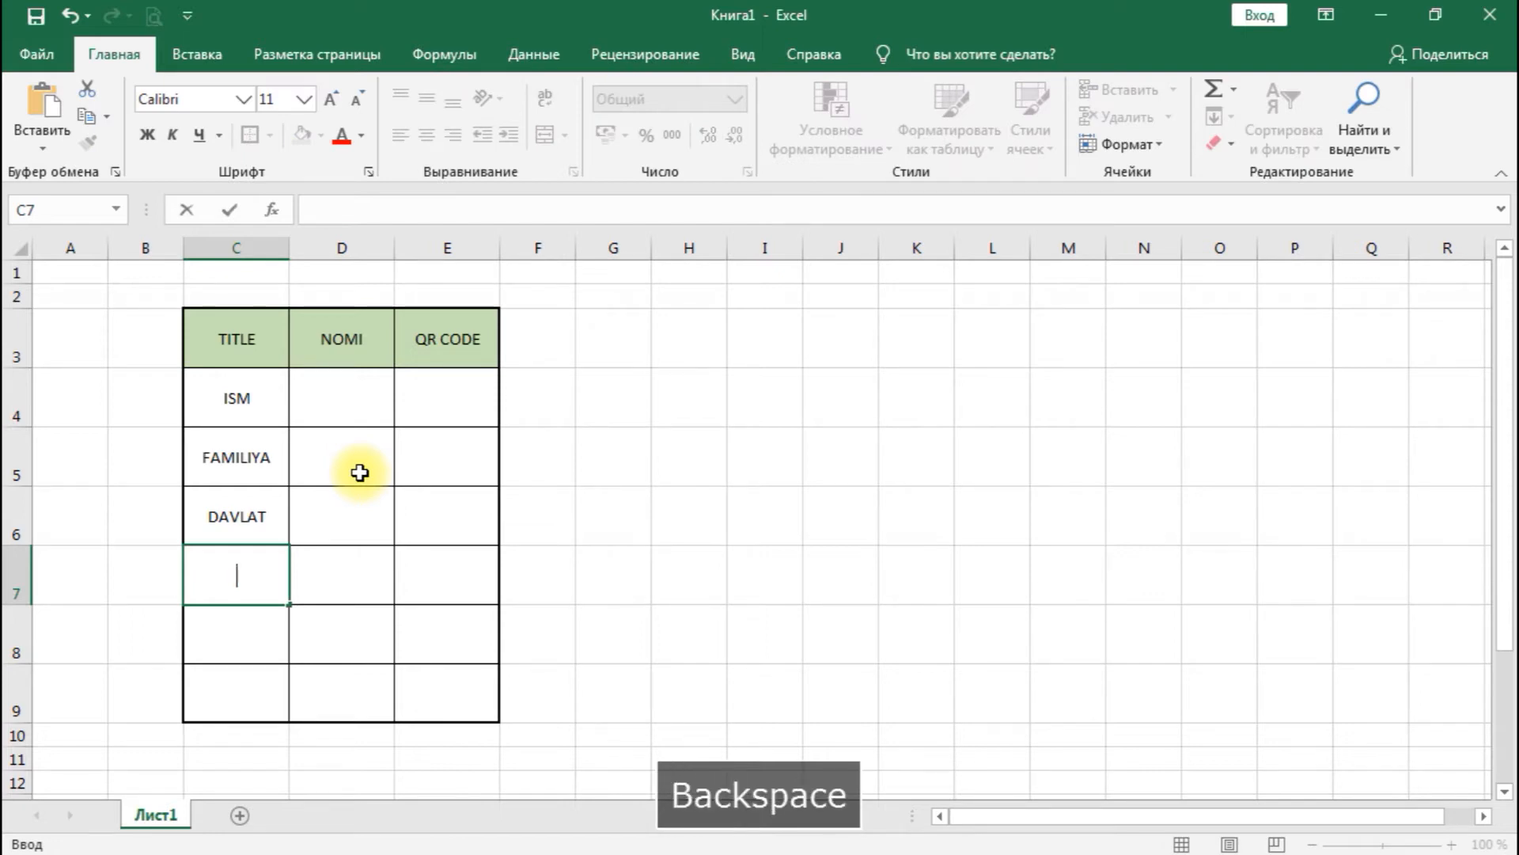
text(TELRA)
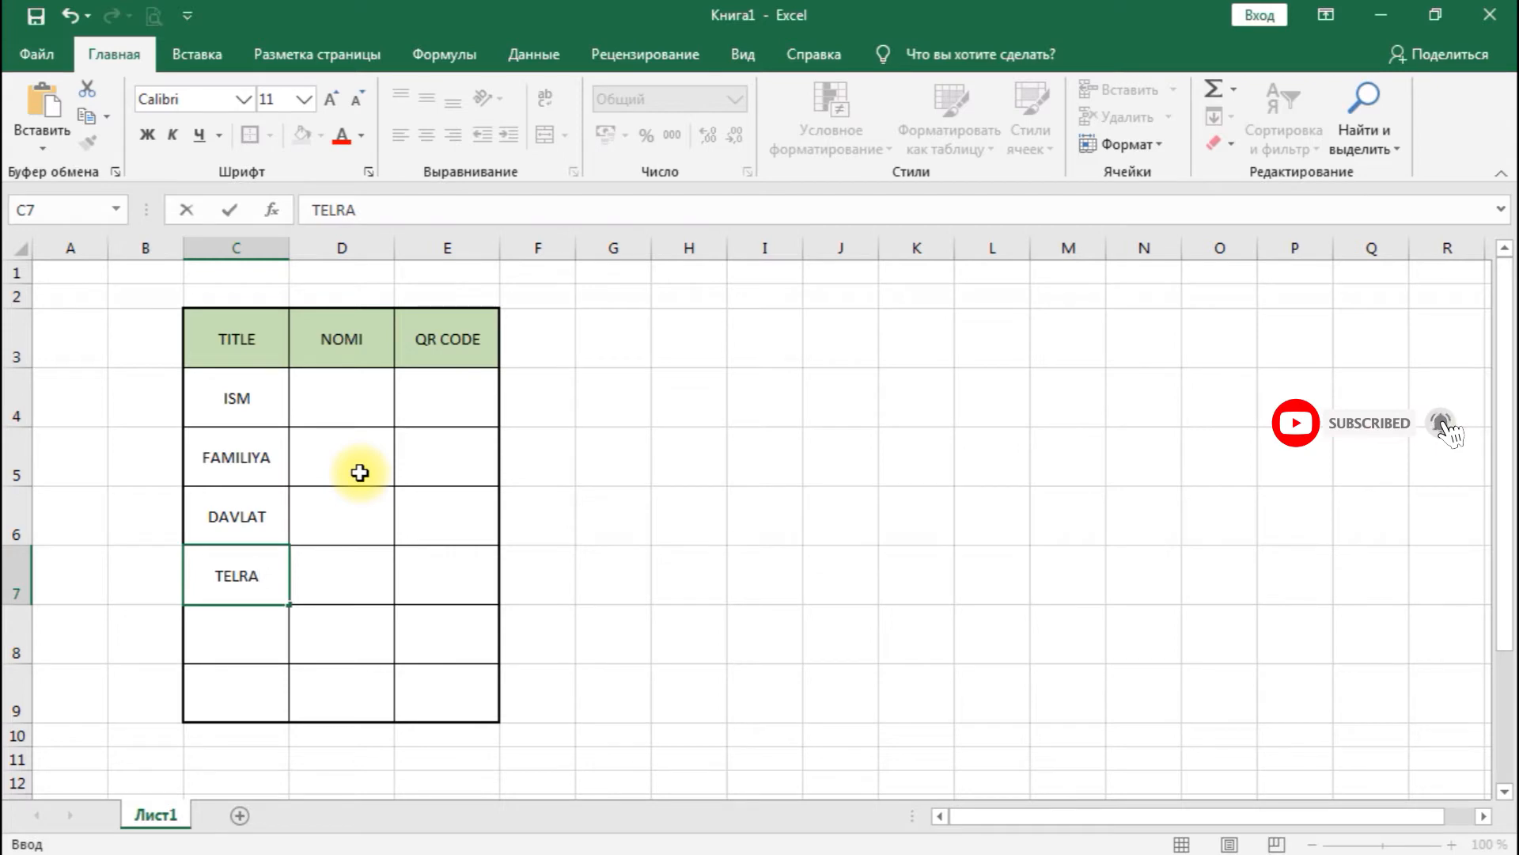
key(BackSpace)
key(BackSpace)
text(e)
key(BackSpace)
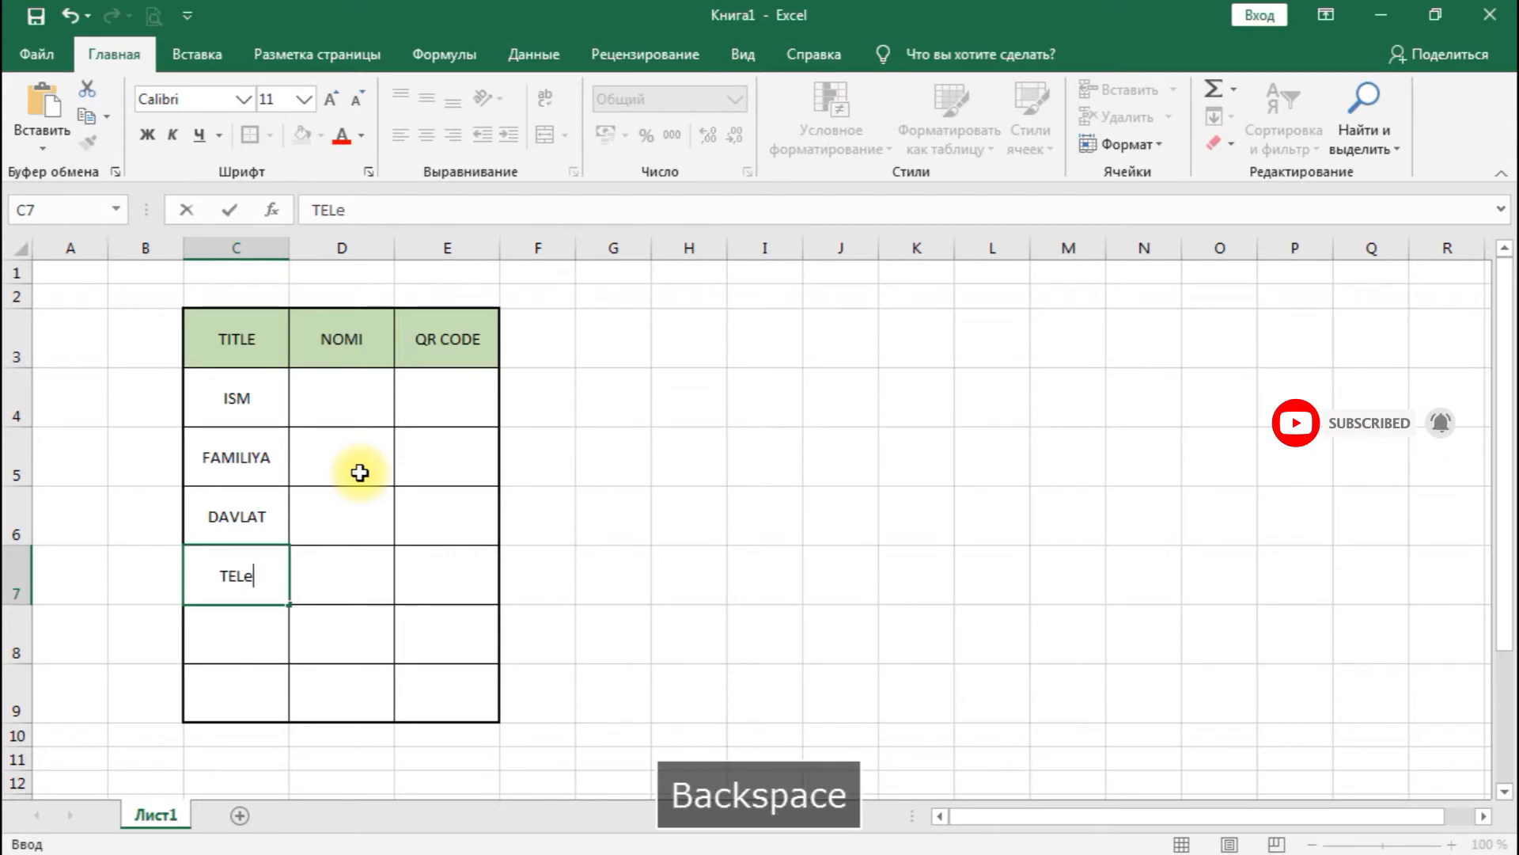
key(Caps_Lock)
text(E)
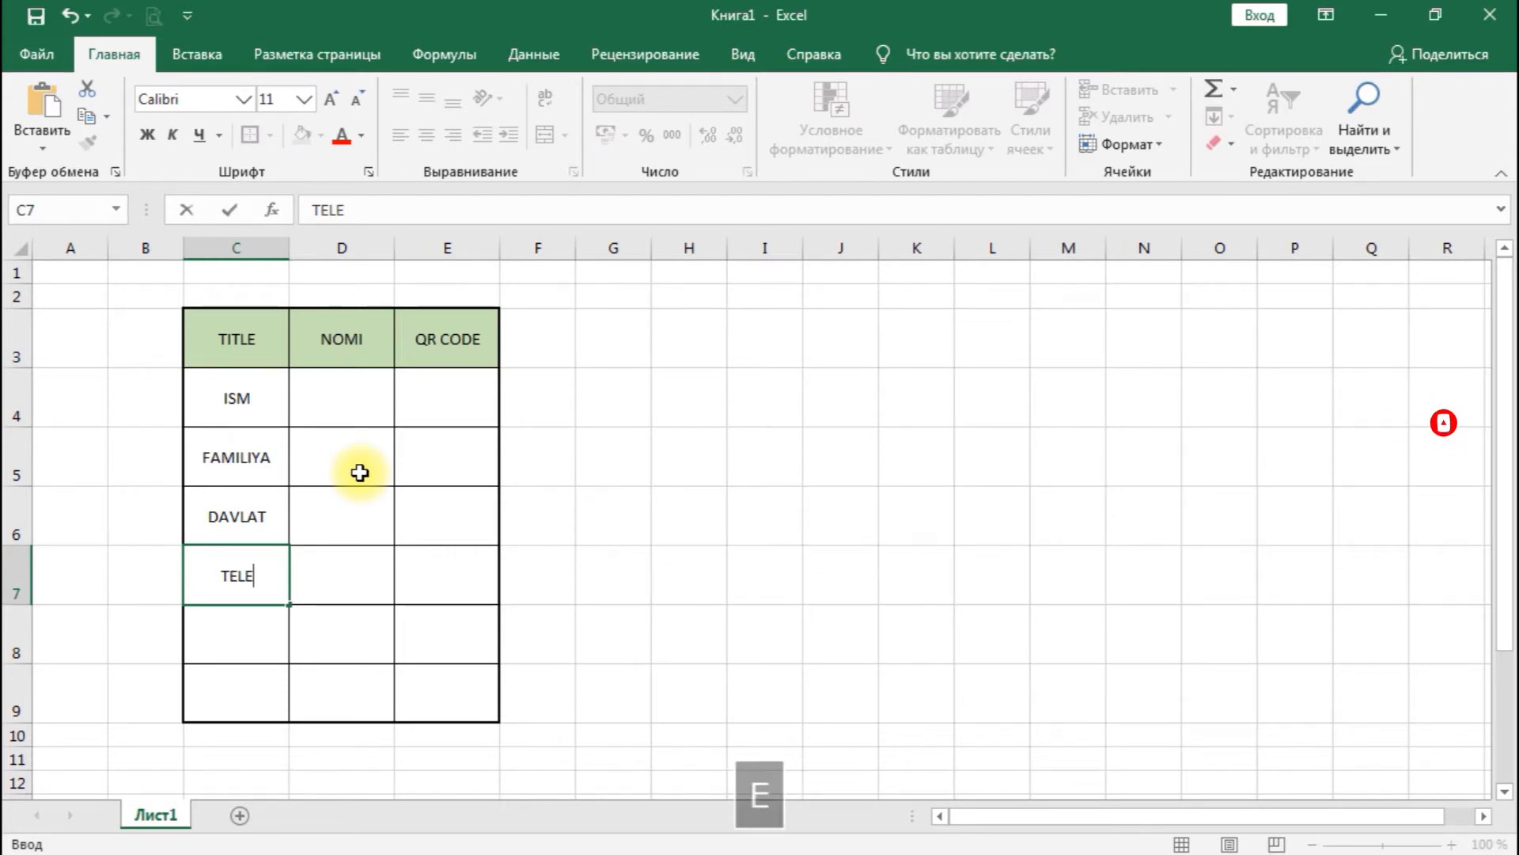
text(FON)
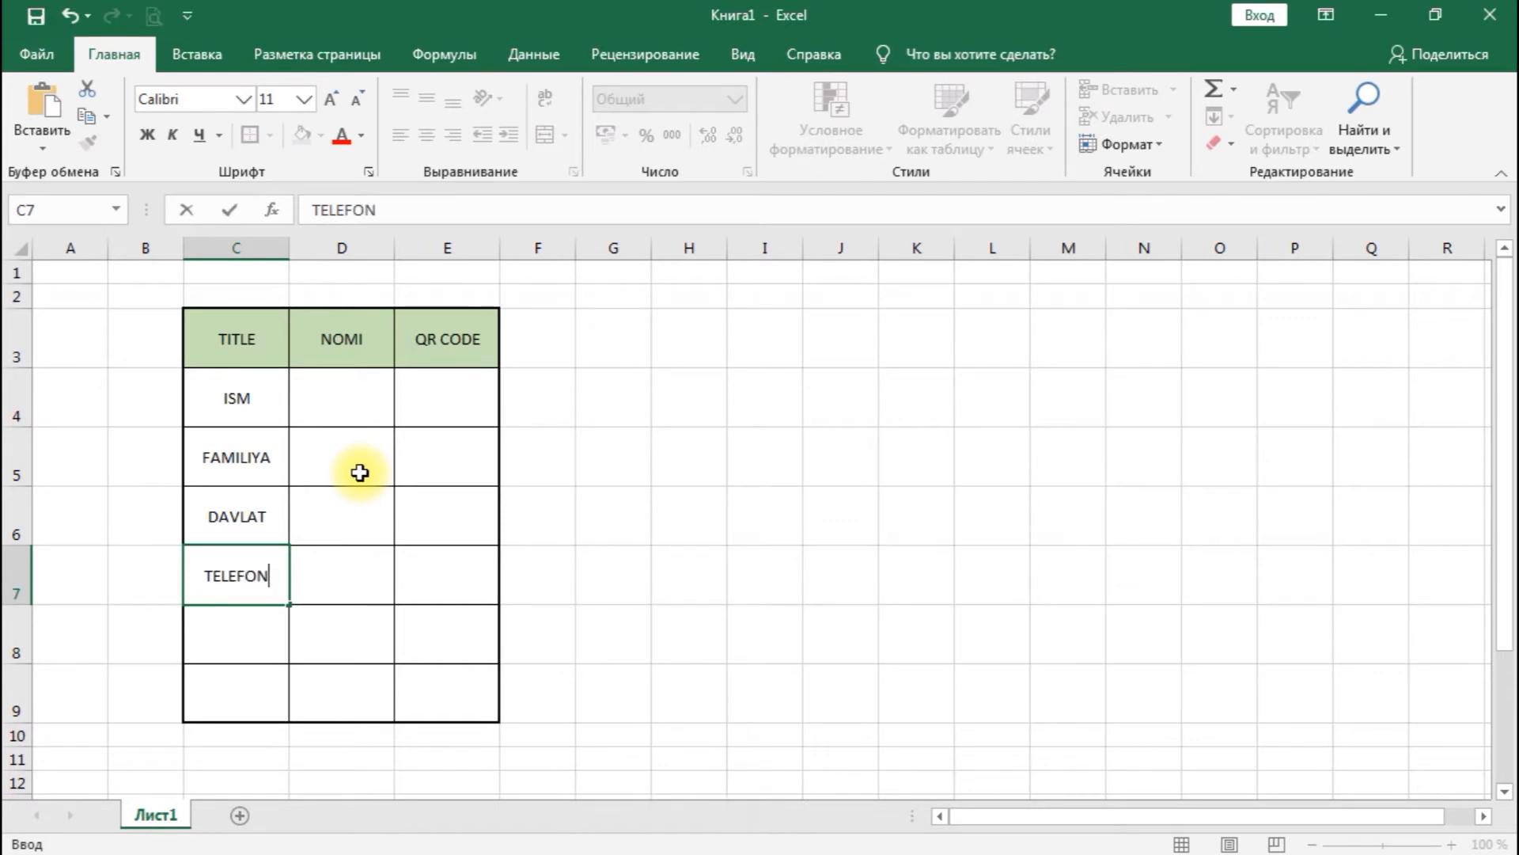
key(Return)
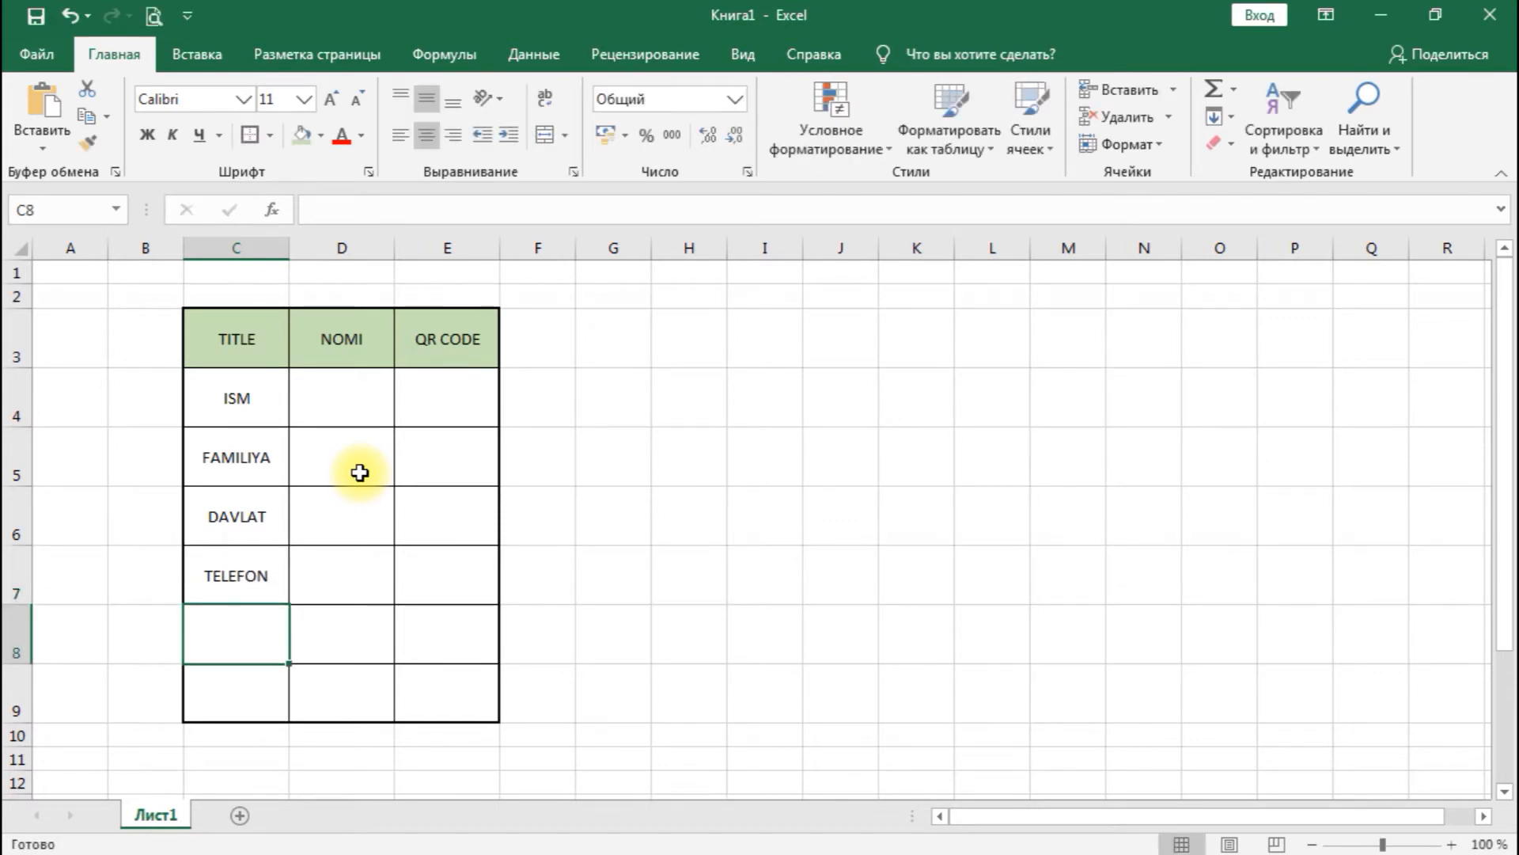
- Enter SAYT in C8 and YOUTUBE in C9, finishing with cell D4 selected
text(SA)
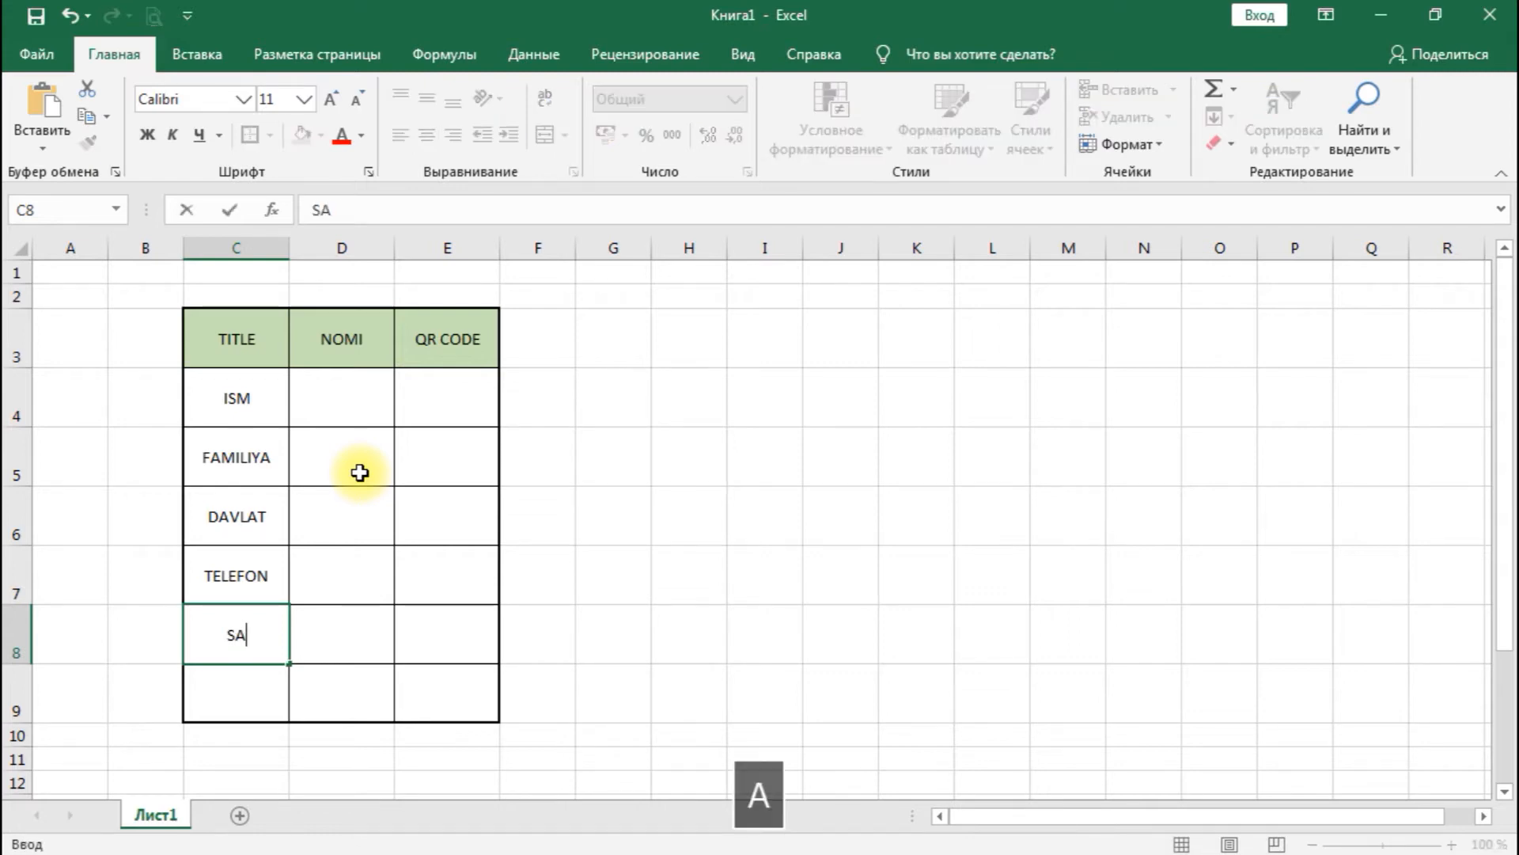
text(YT)
key(Return)
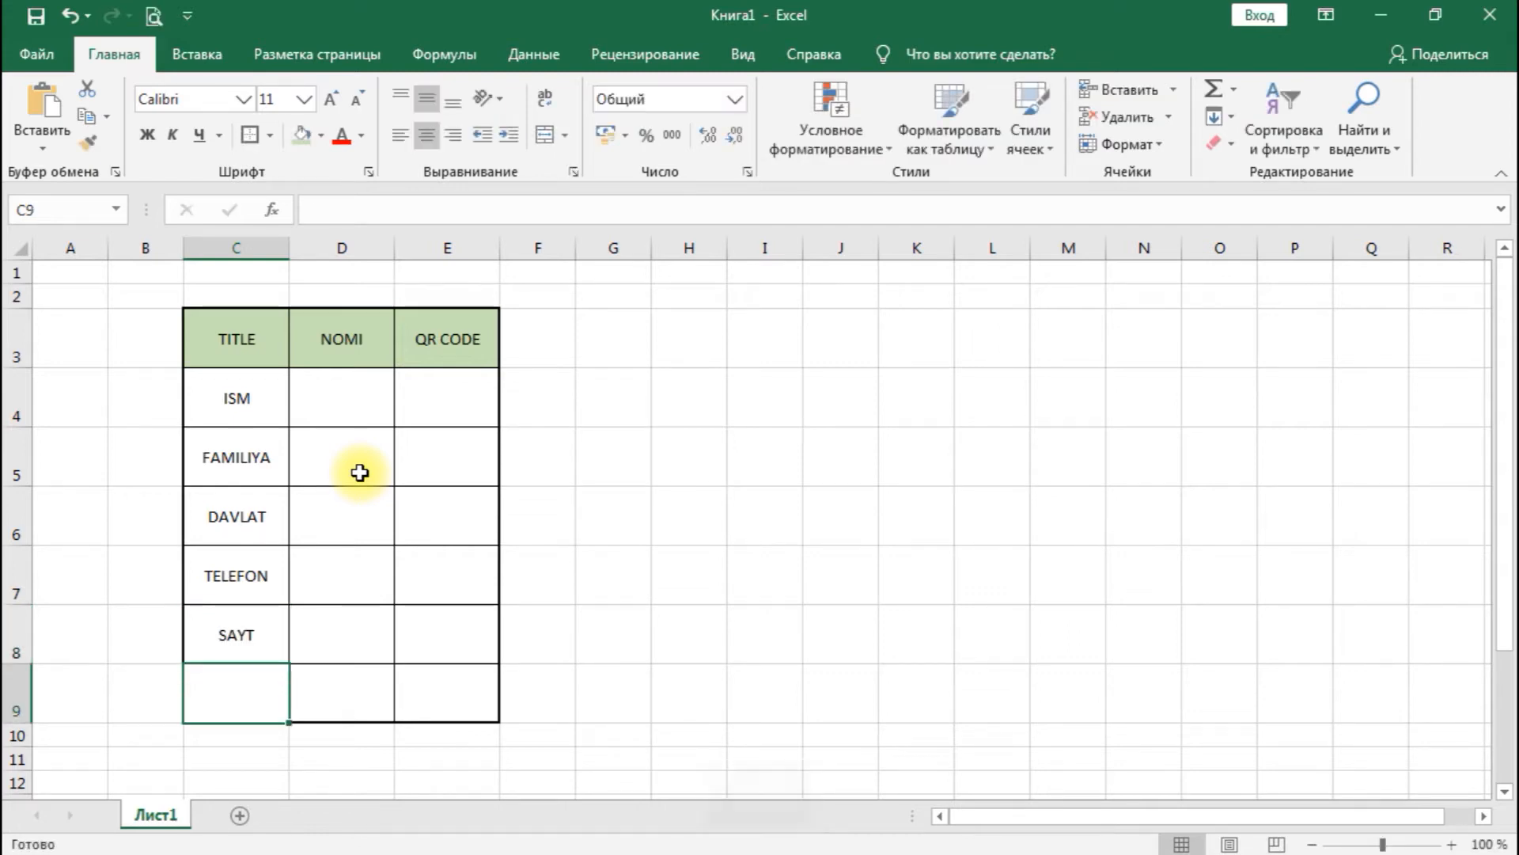
text(YOUTUBE)
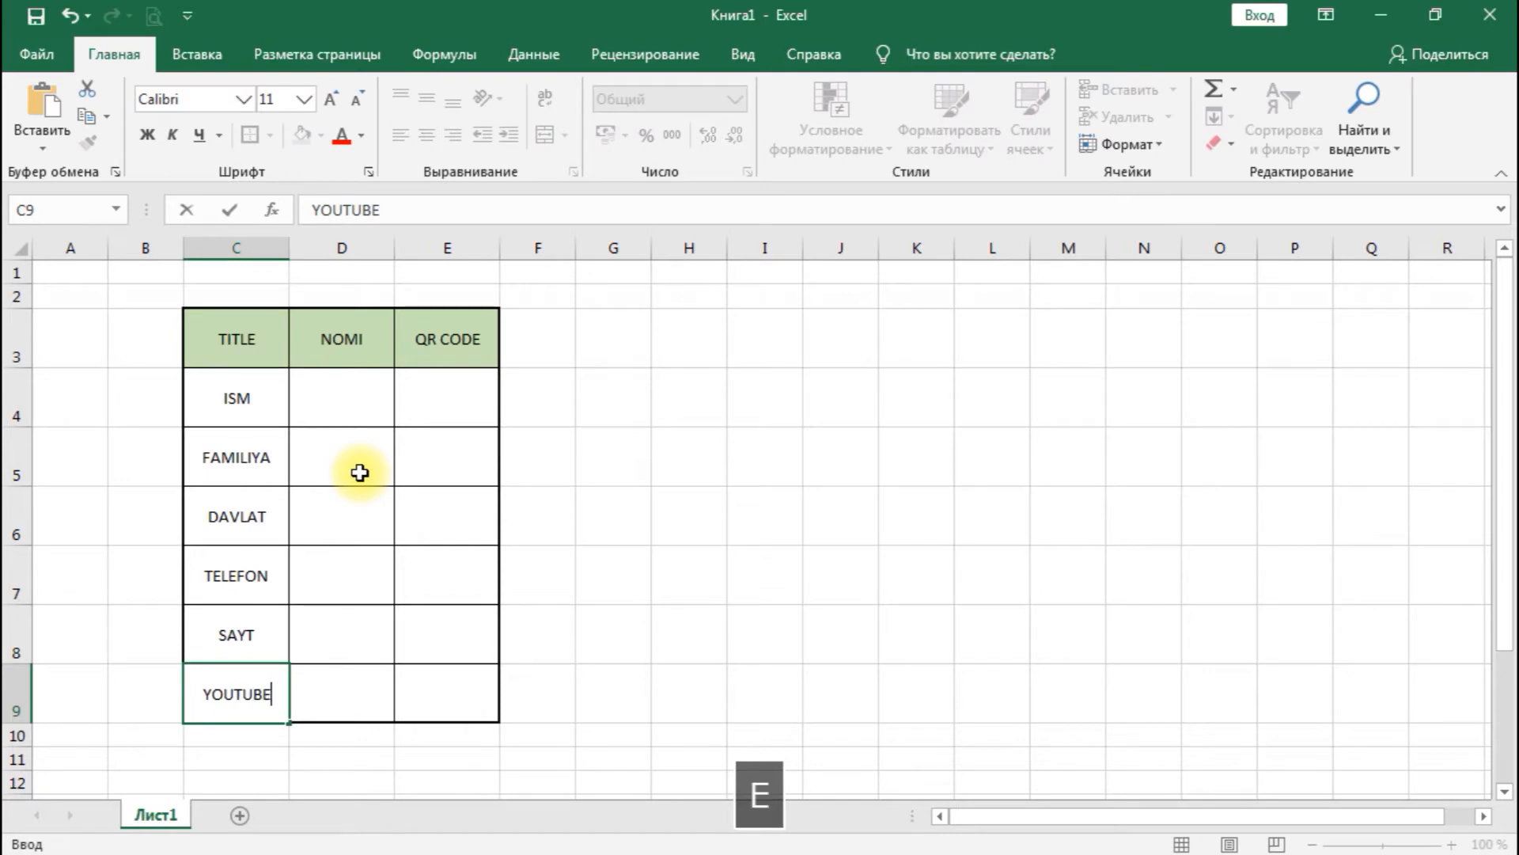
key(Return)
click(373, 386)
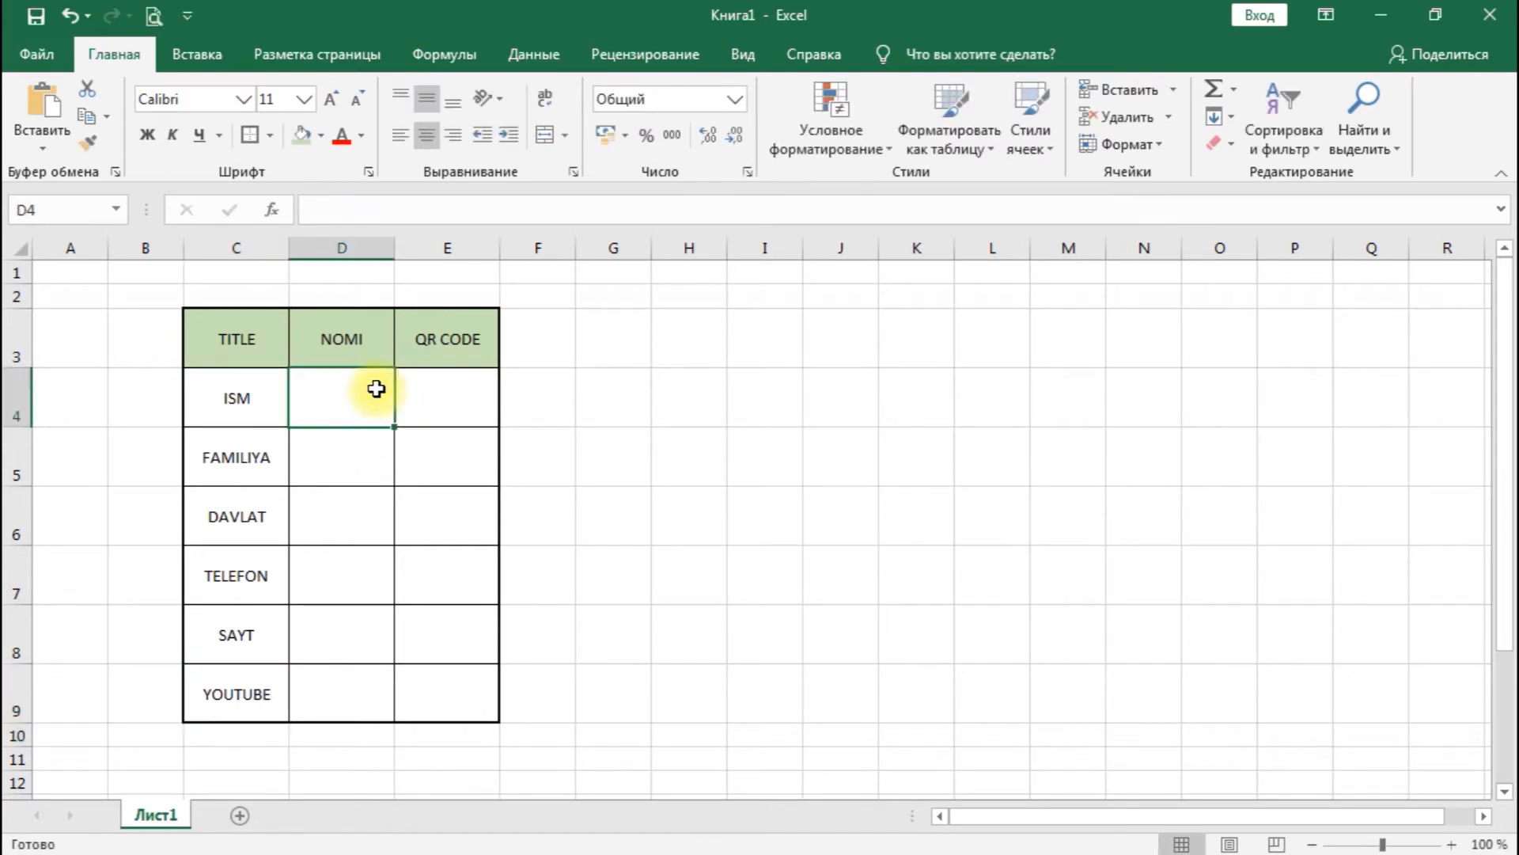
- Enter SPACES, UZ and UZBEKISTON in cells D4, D5 and D6 under the NOMI heading
text(SPACES)
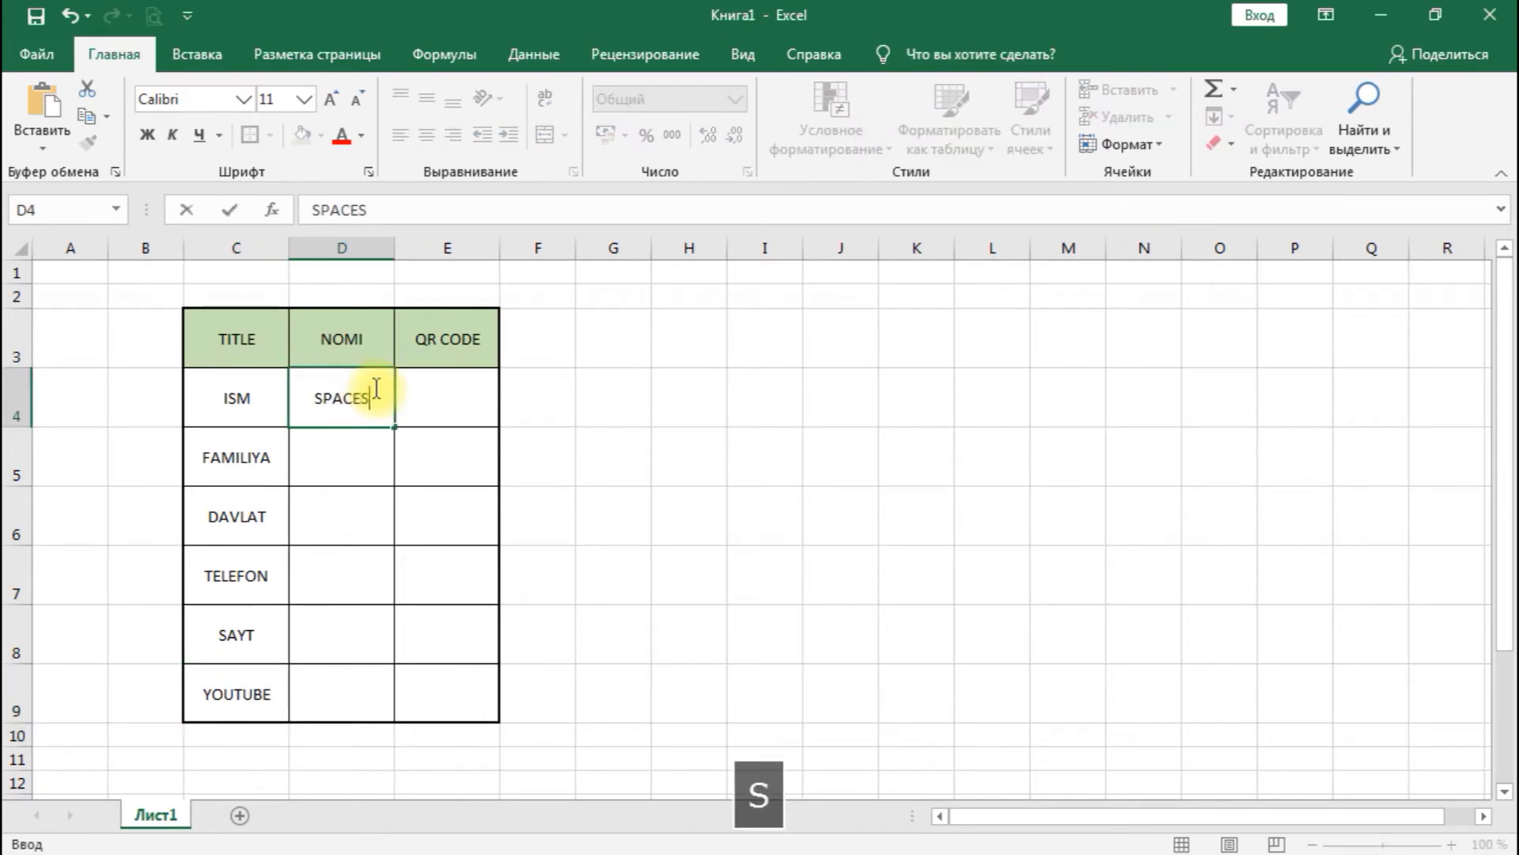
key(Return)
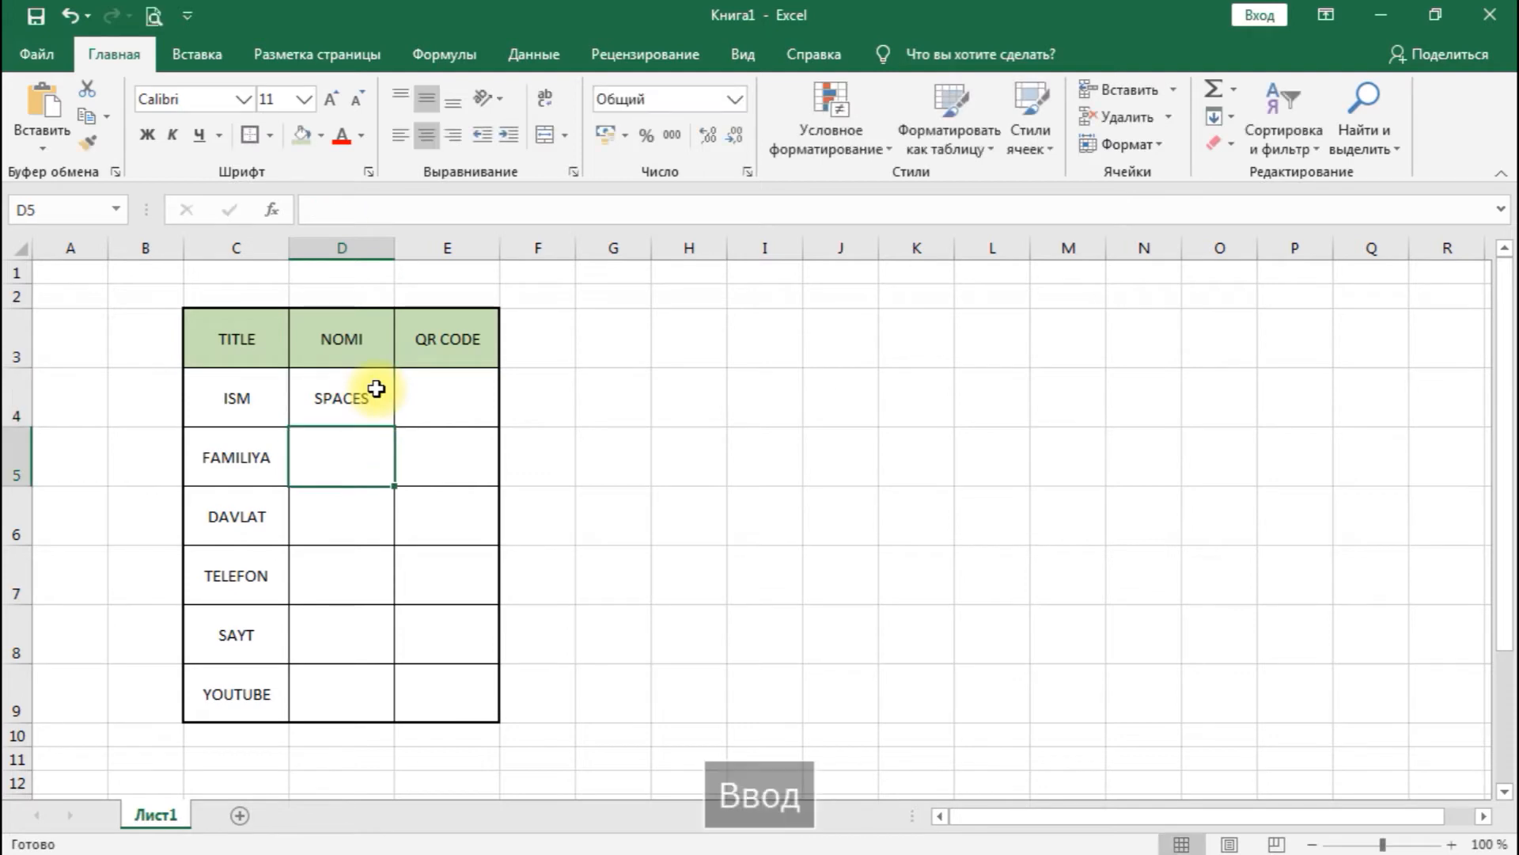
text(uZ)
key(BackSpace)
key(BackSpace)
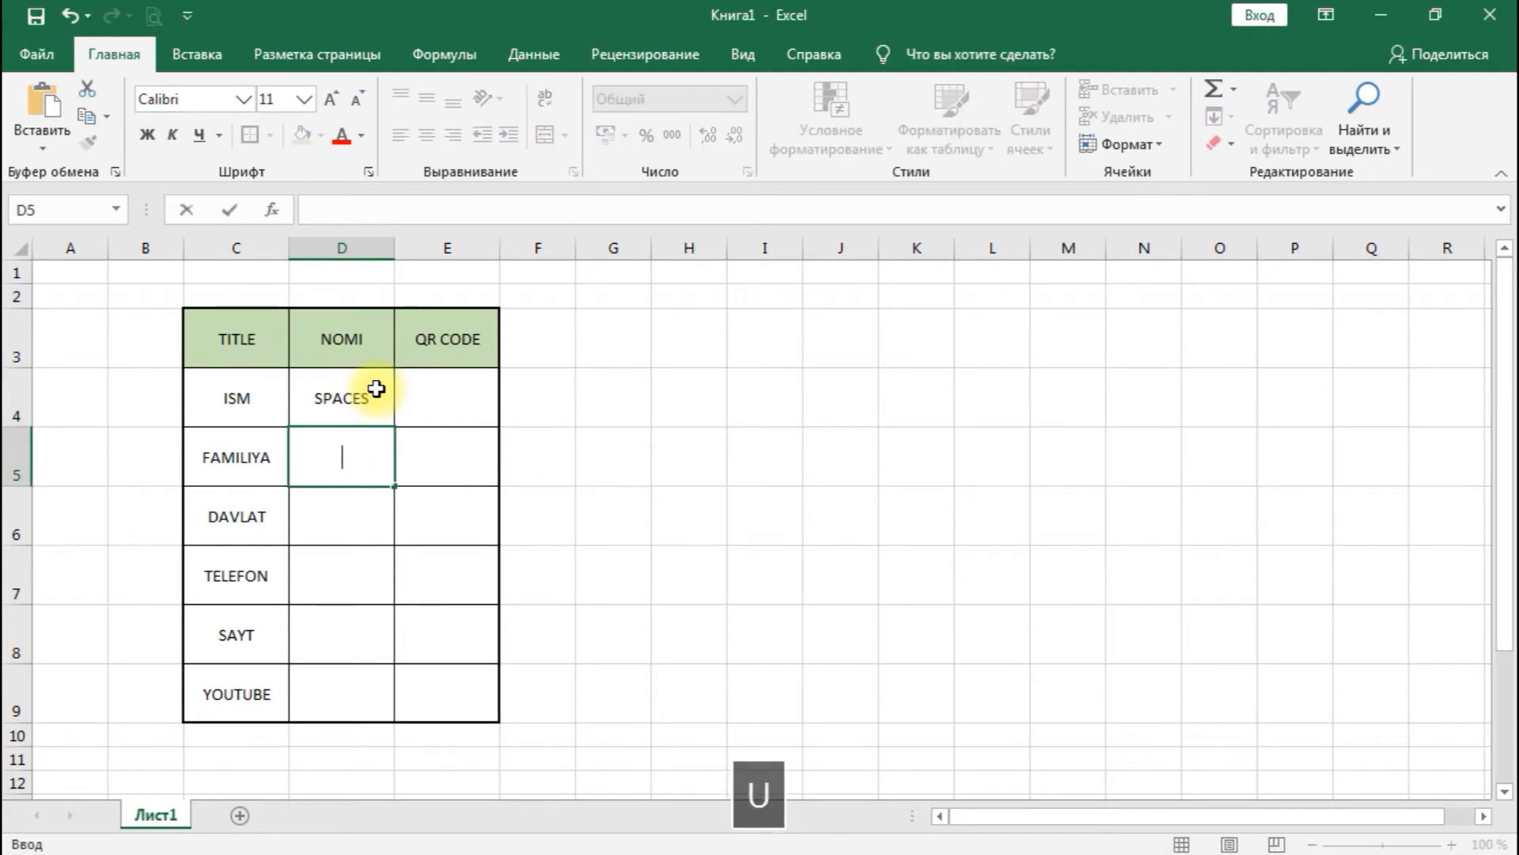
text(UZ)
key(Return)
text(UZ)
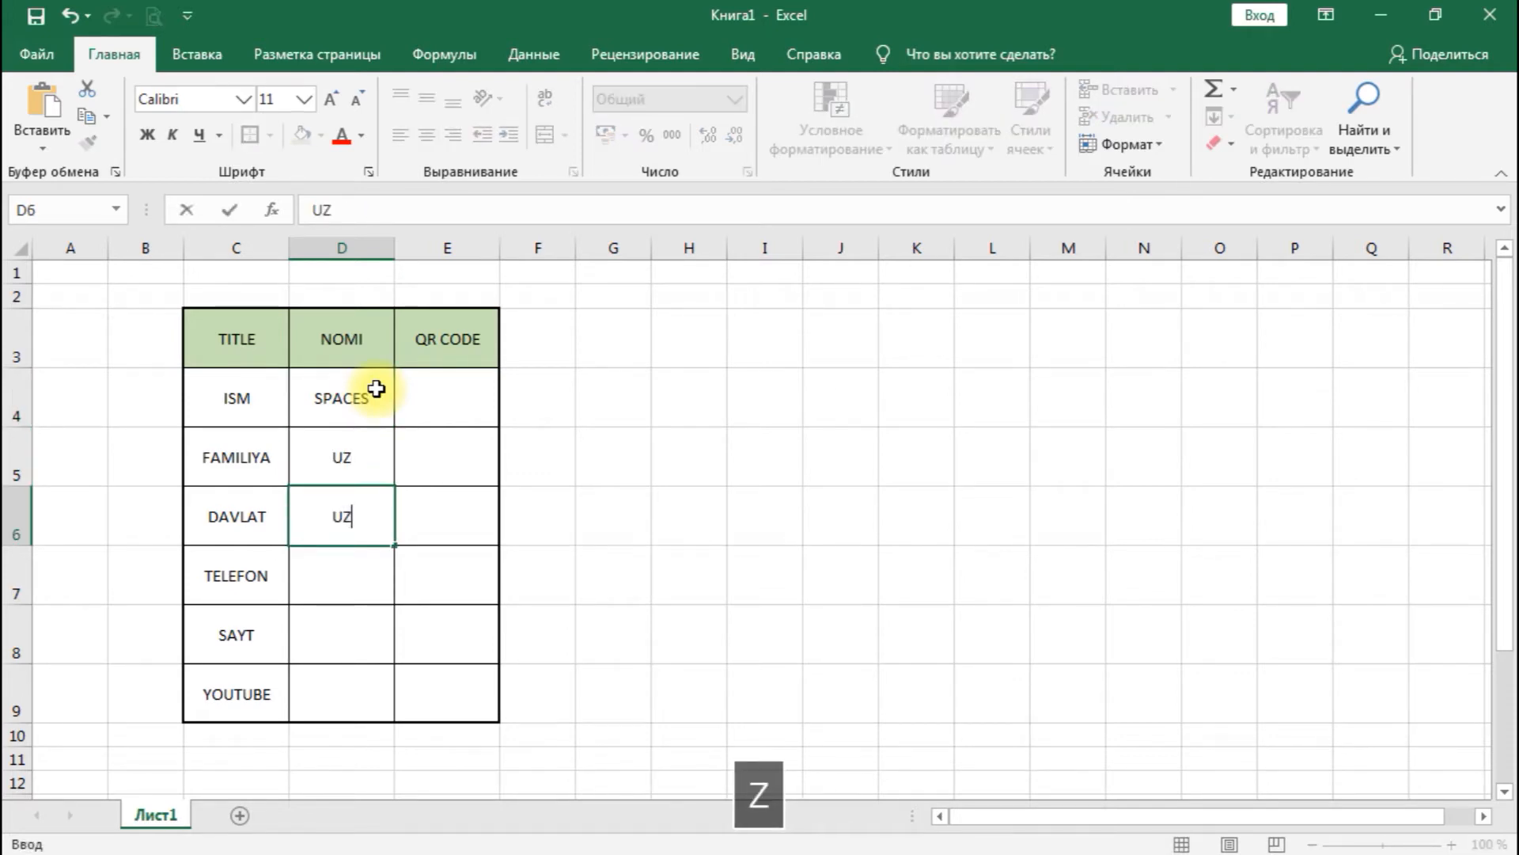
text(BEKIS)
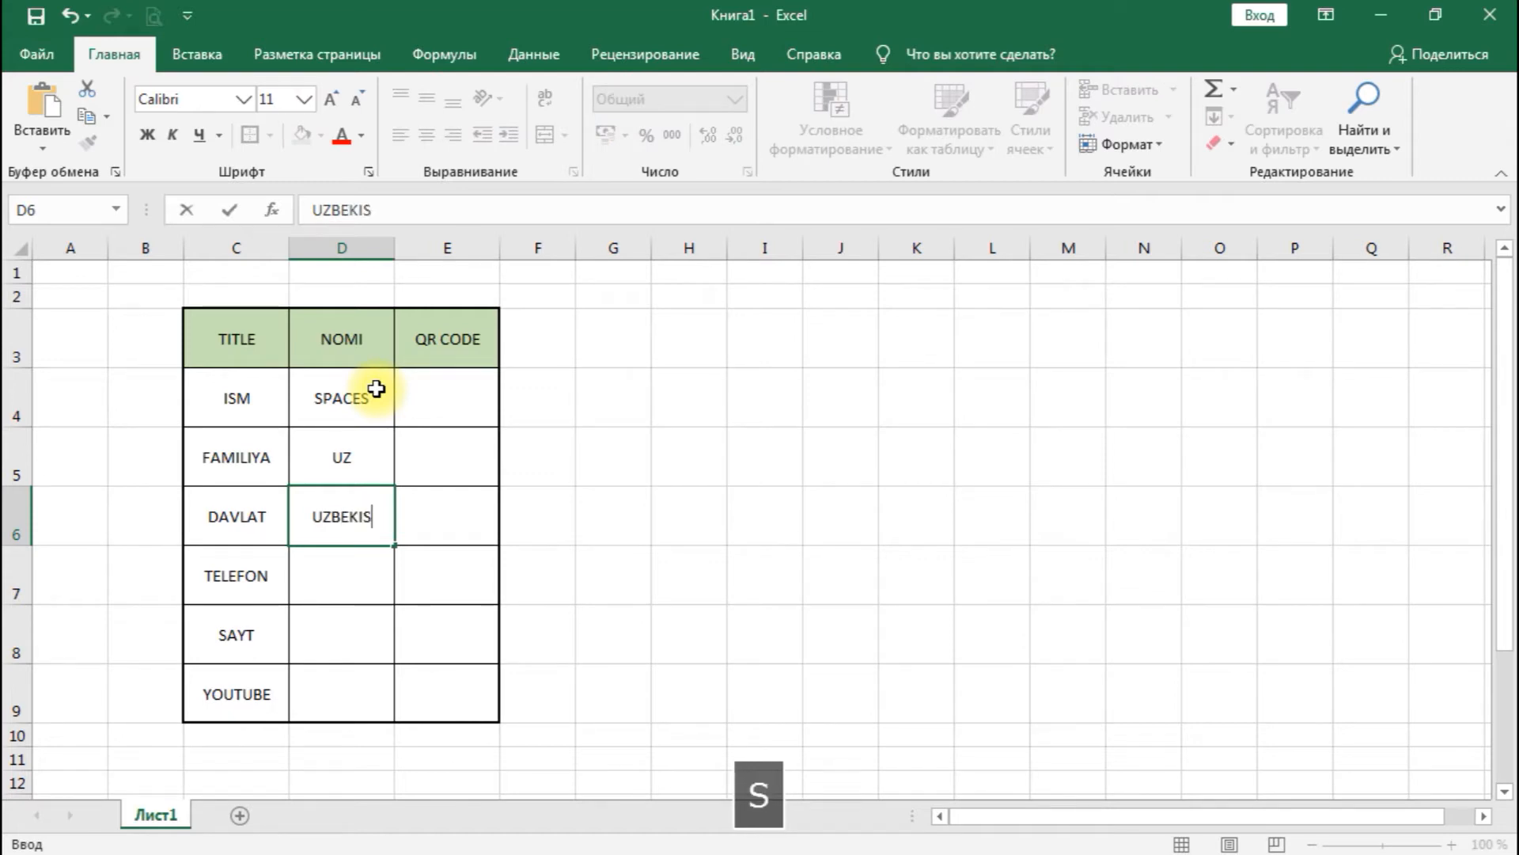
text(TON)
key(Return)
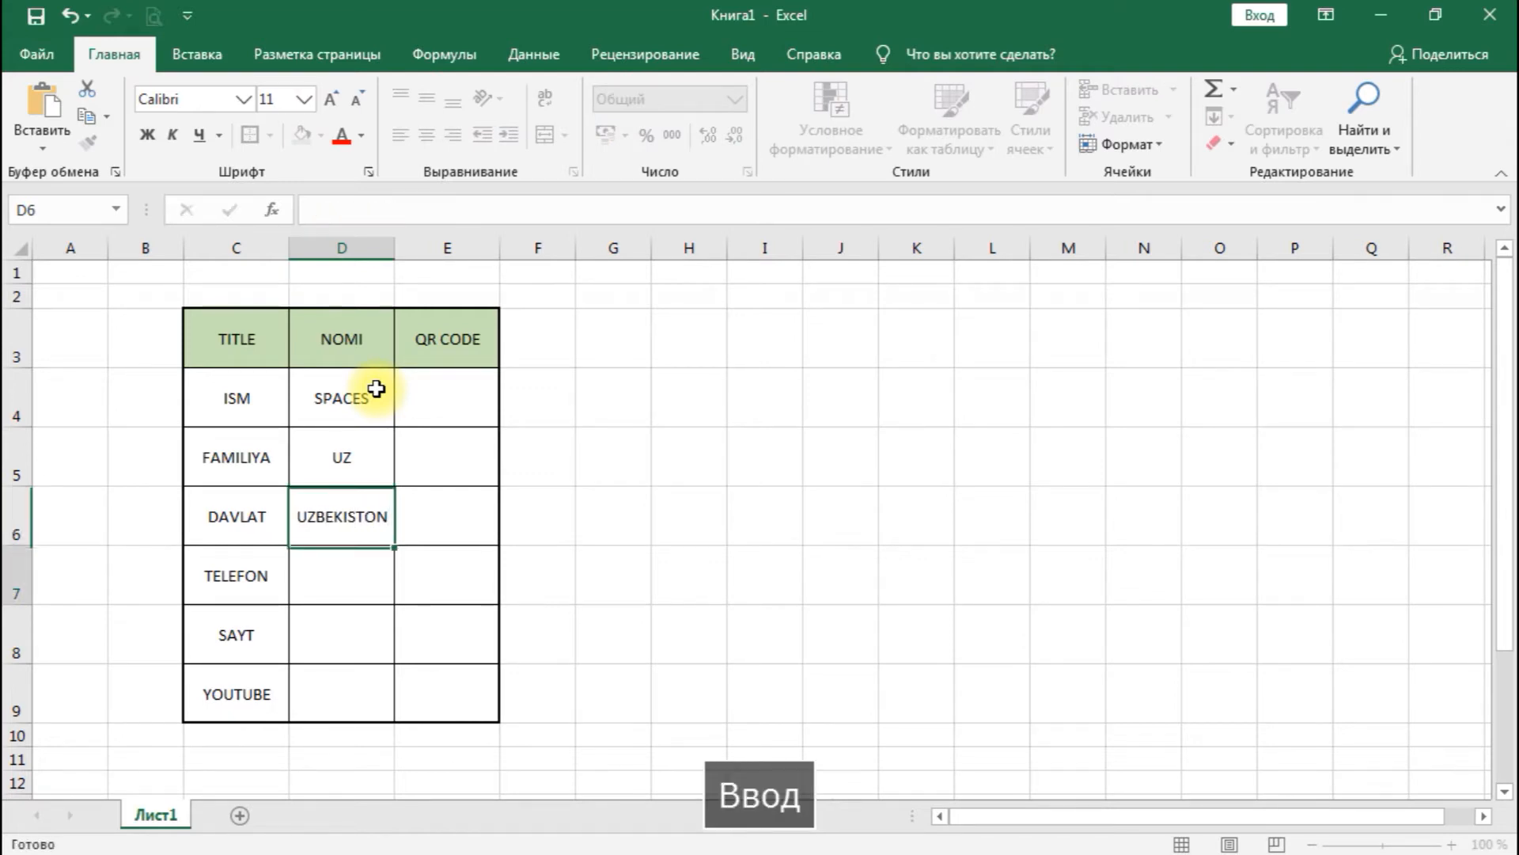
- Format cell D7, the empty NOMI cell beside TELEFON, with the Text (Текстовый) number format
text(+99)
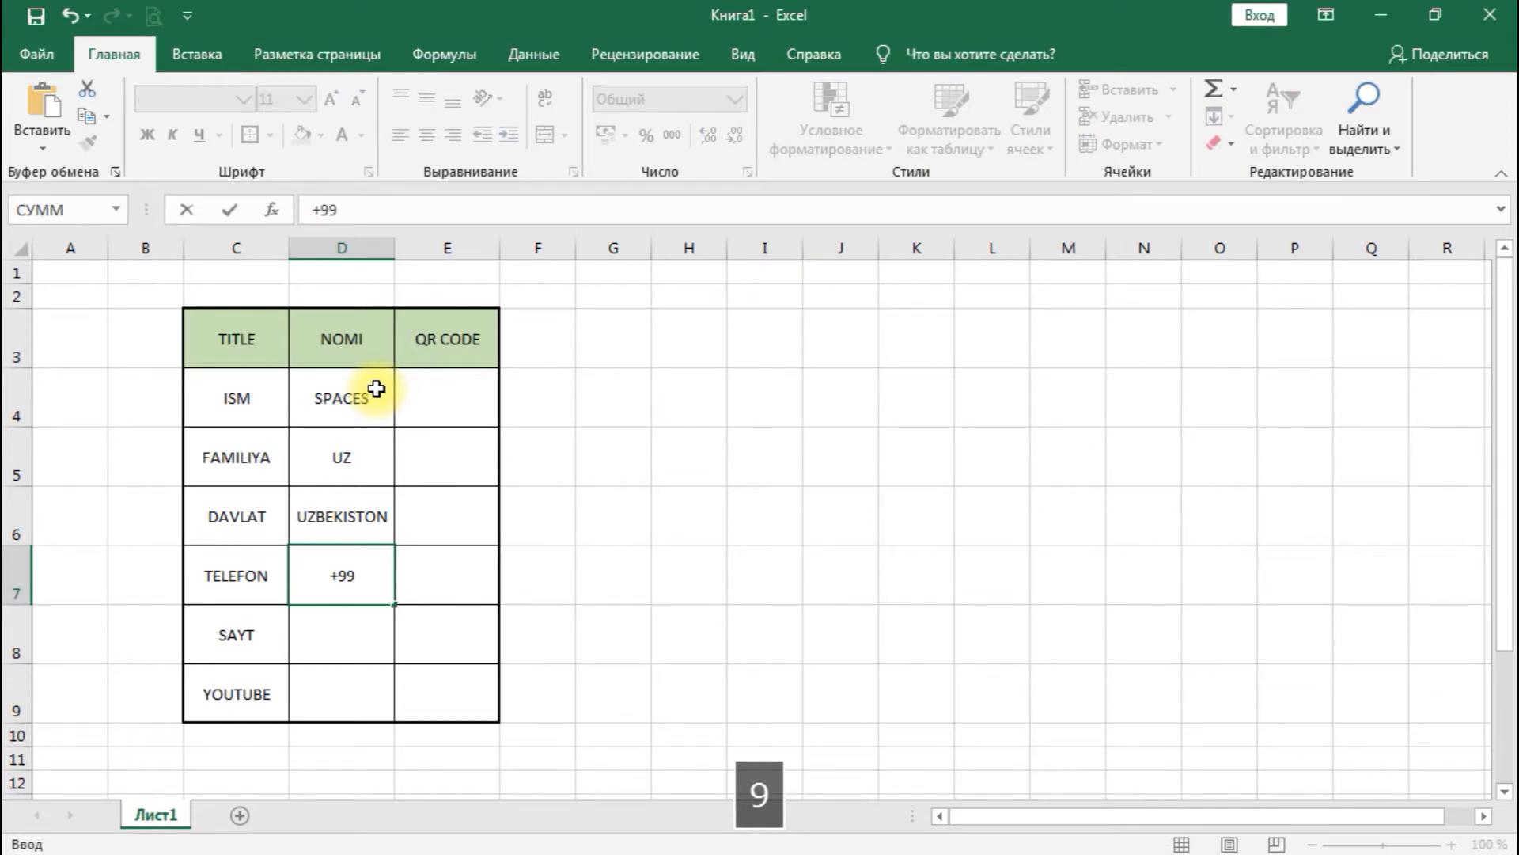
key(Escape)
key(Menu)
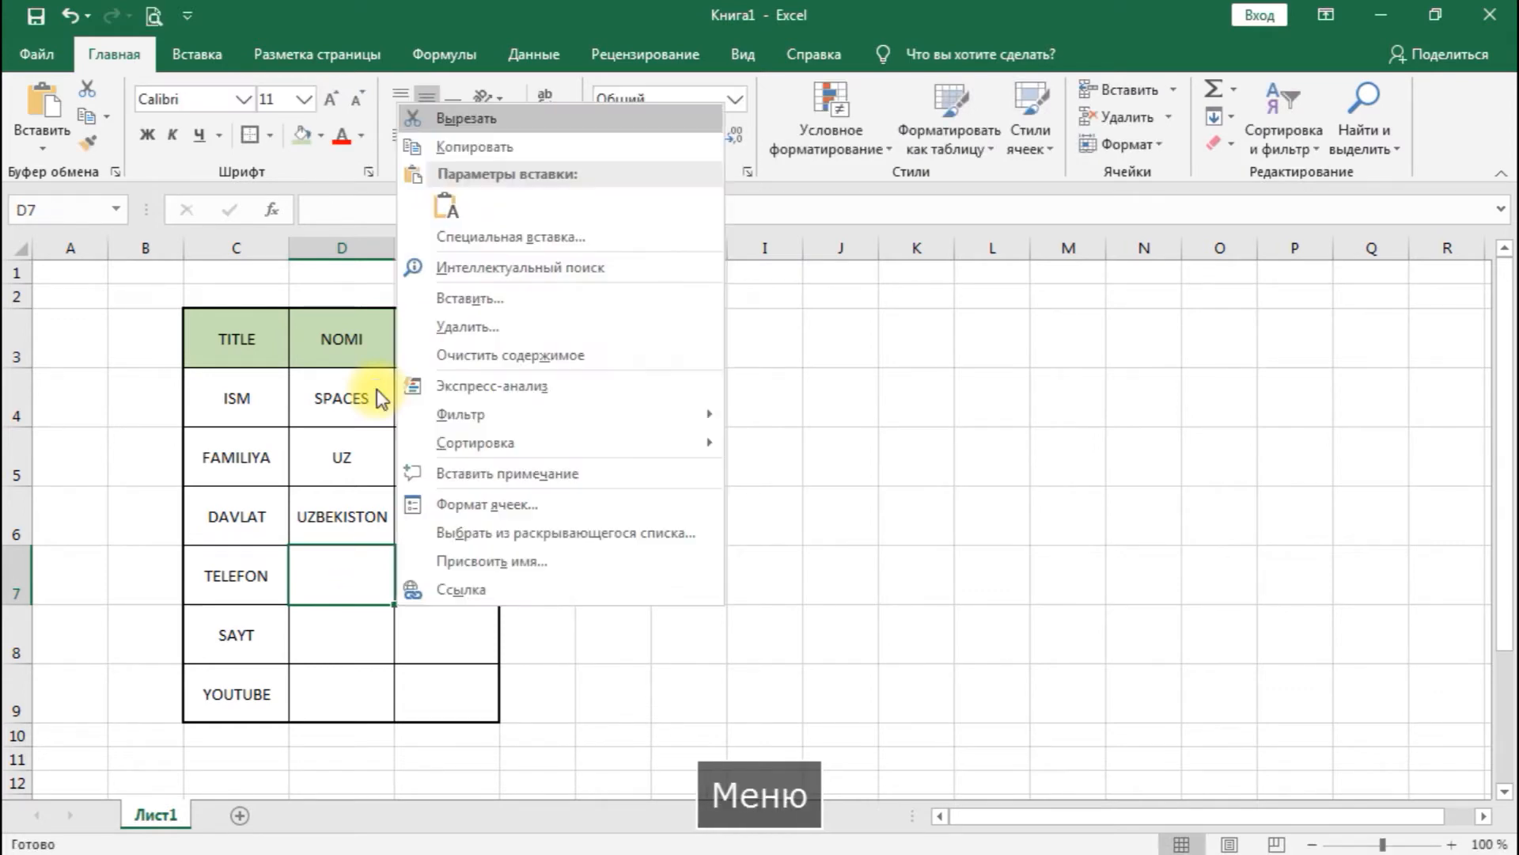
click(502, 505)
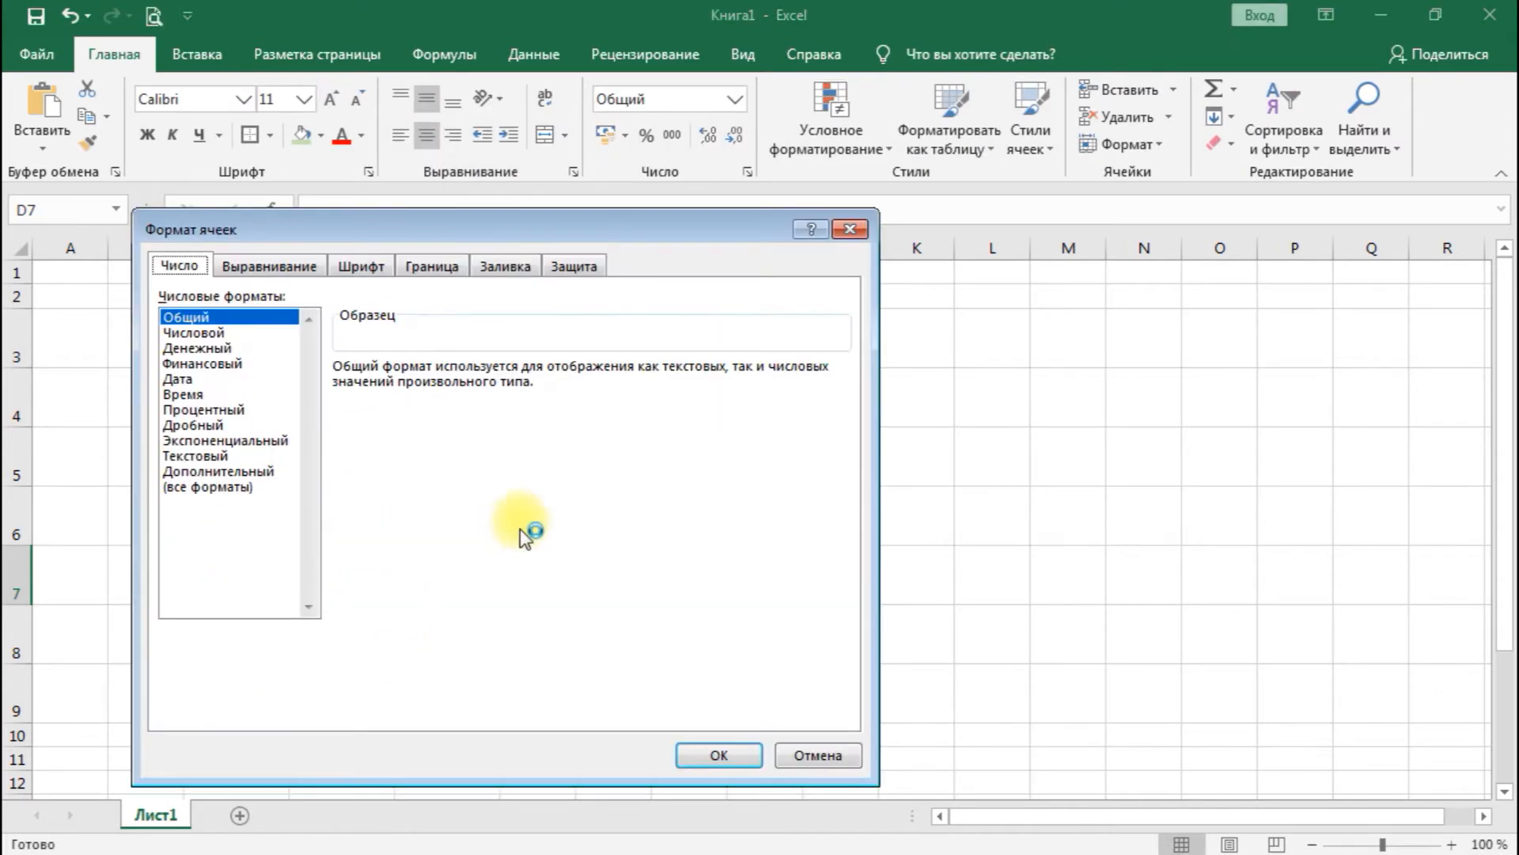
click(225, 440)
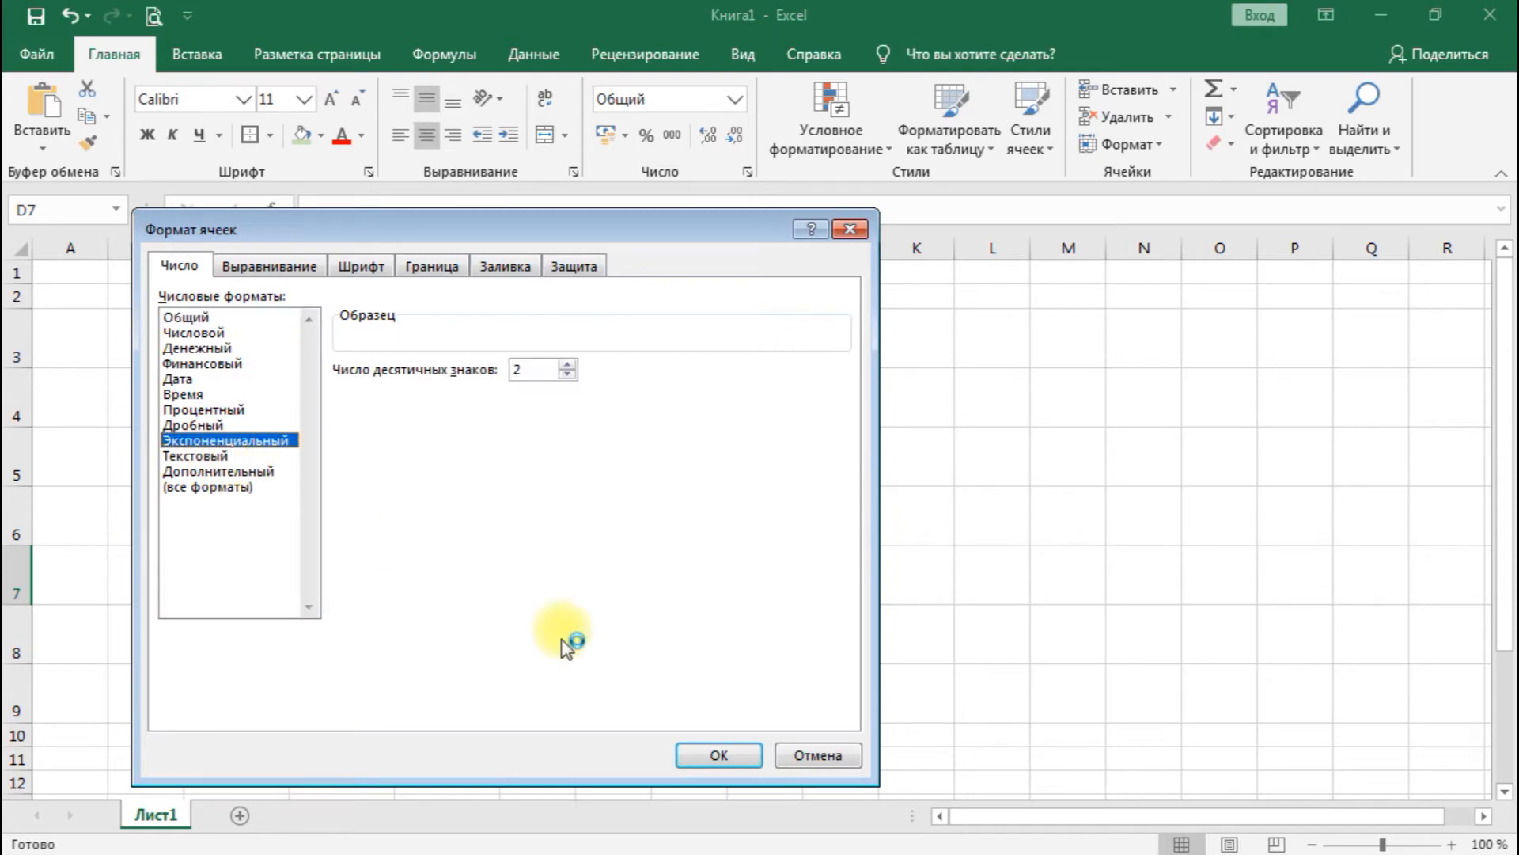
click(207, 440)
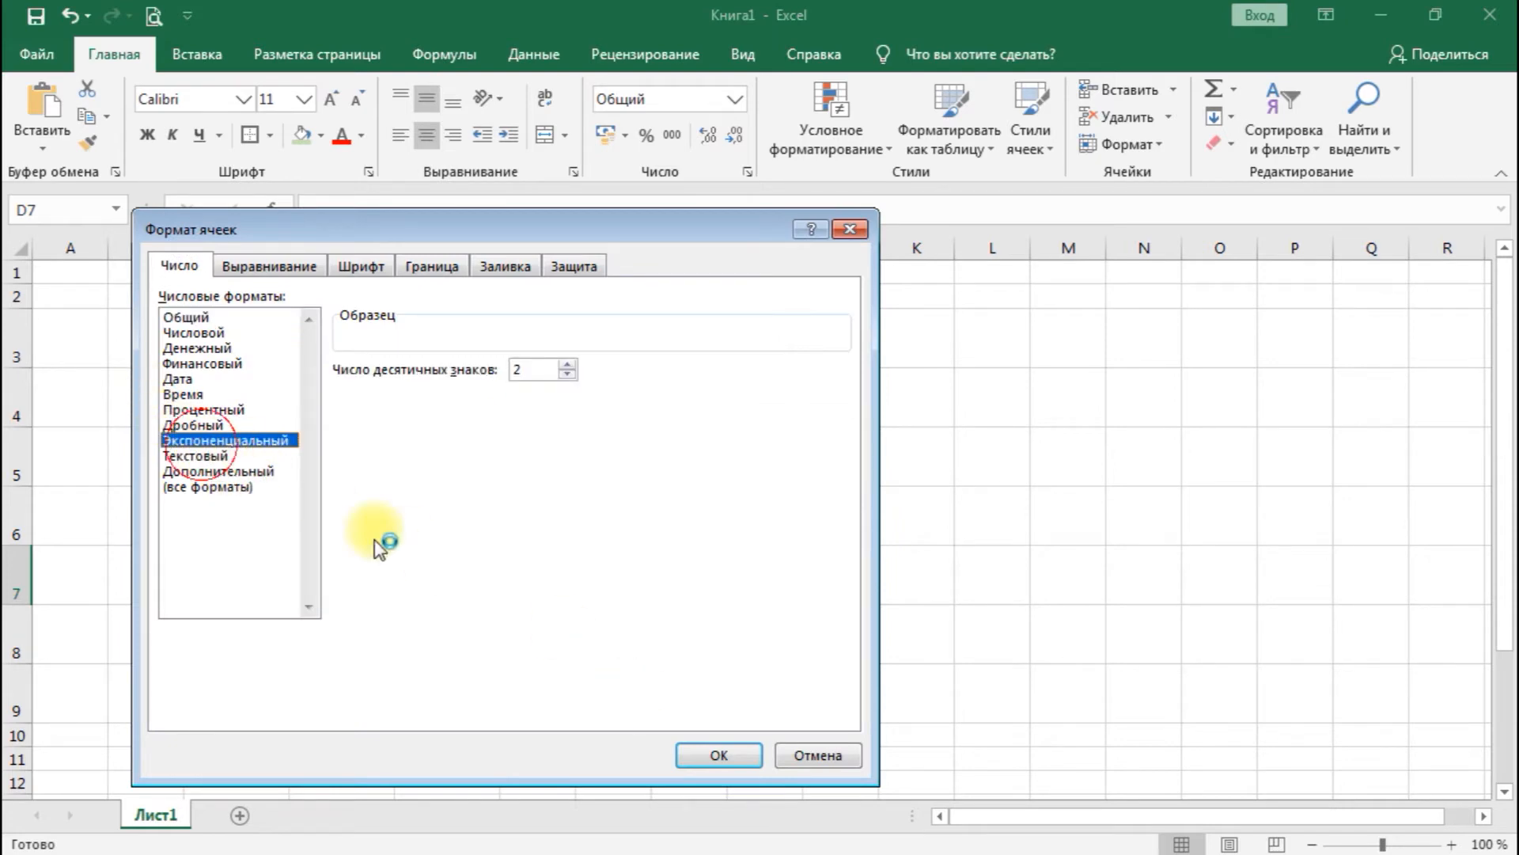
click(195, 456)
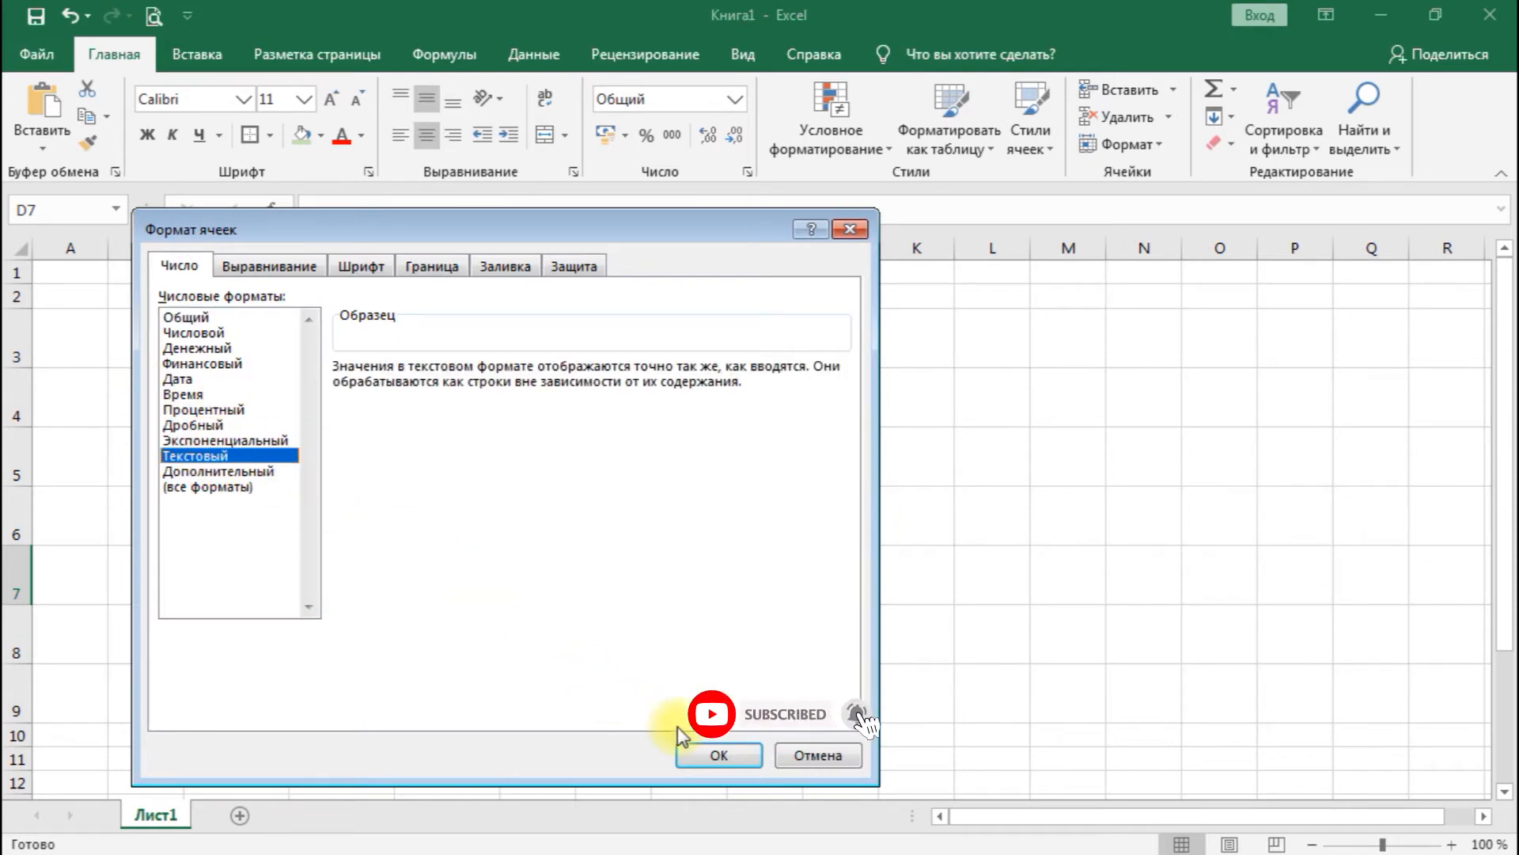
click(718, 754)
- Enter the phone number in cell D7 in international format, with its digit groups separated by hyphens
text(+9)
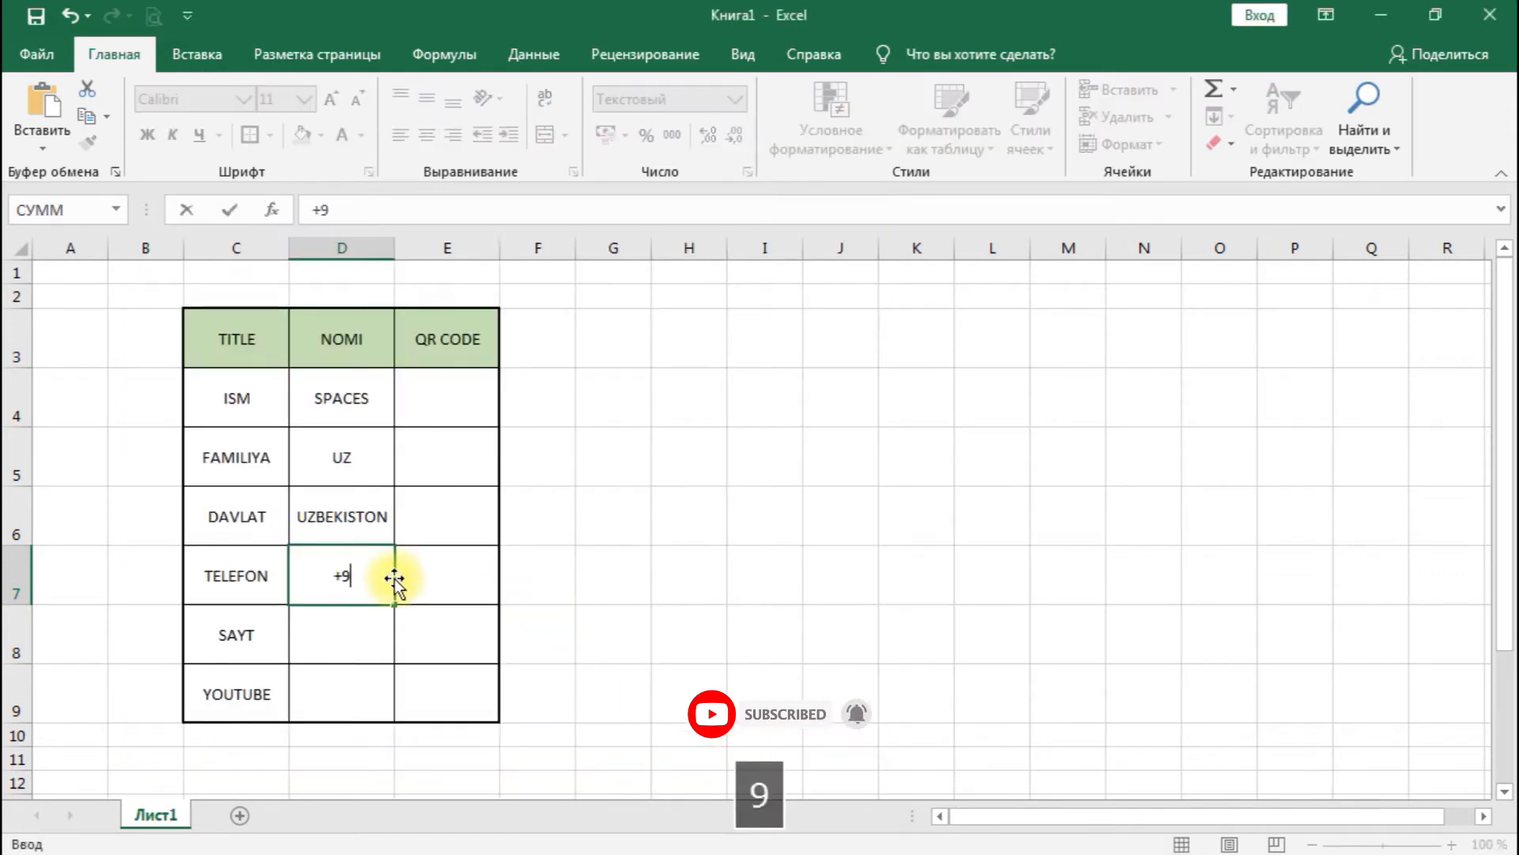
text(98-94-)
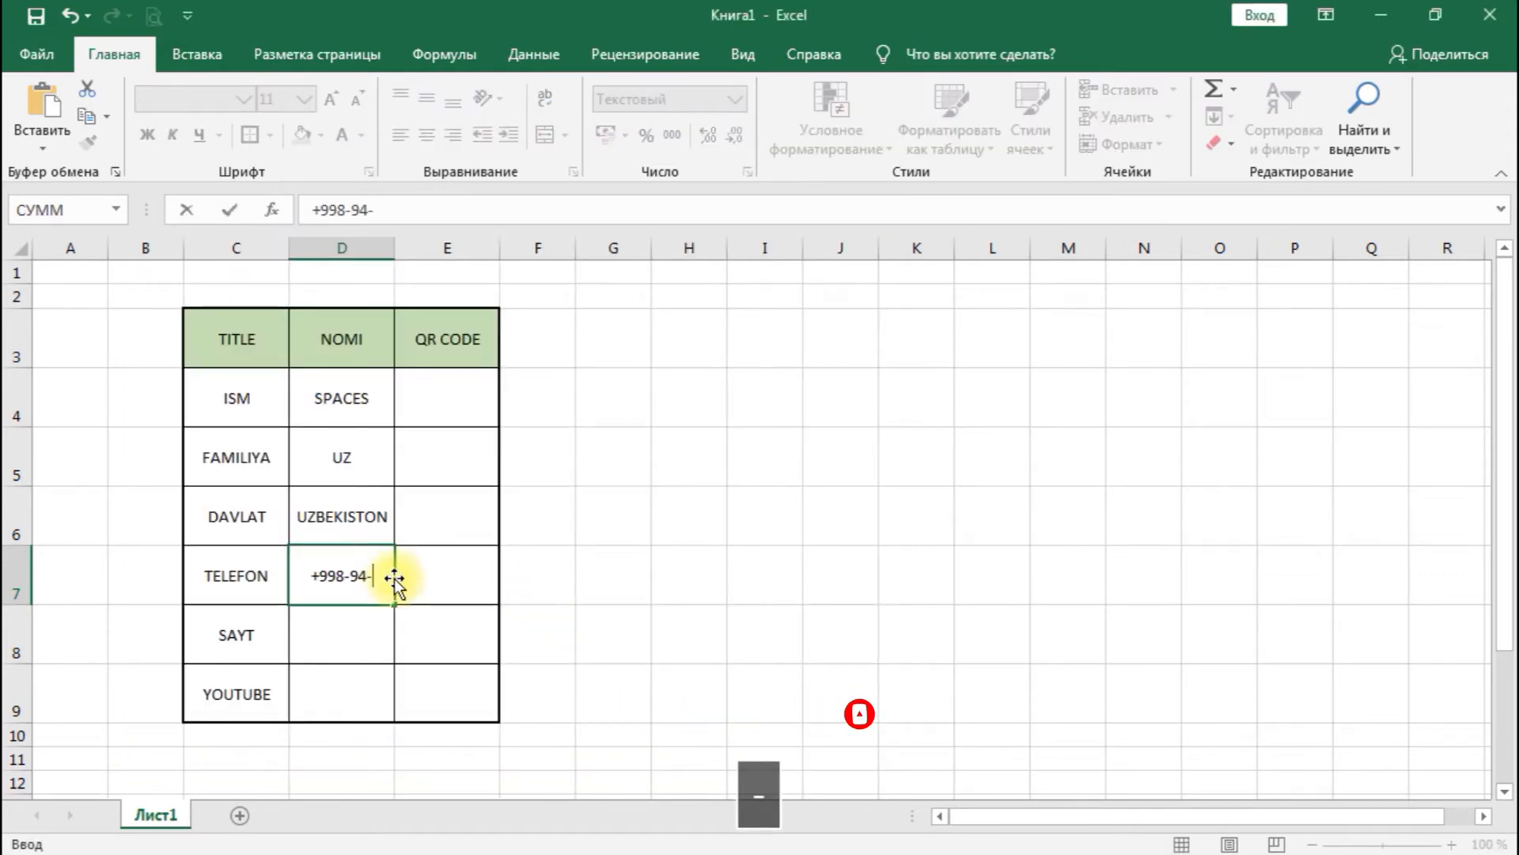
text(1)
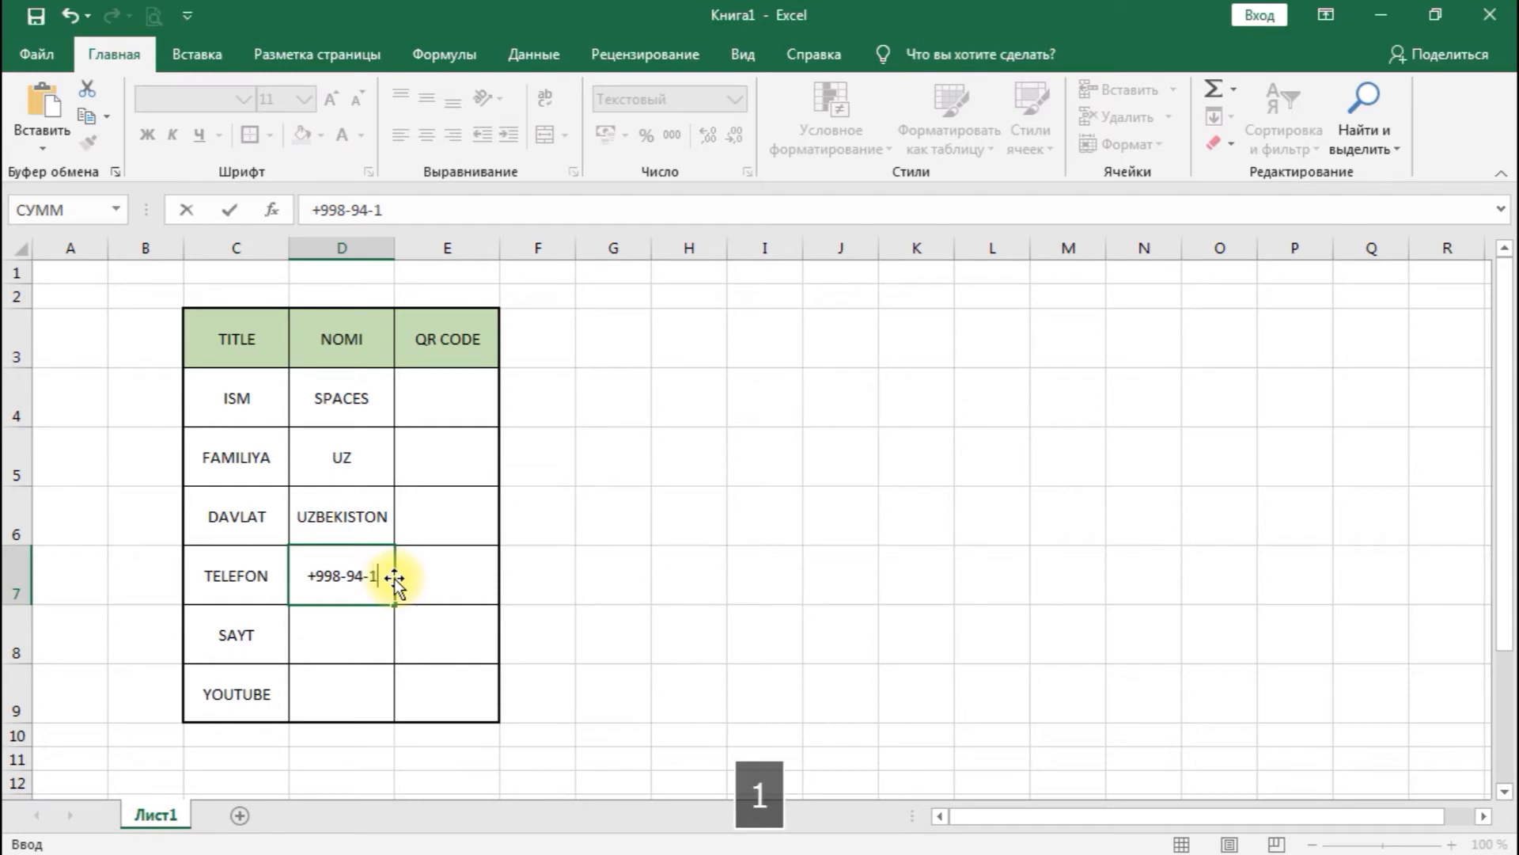
text(11-111)
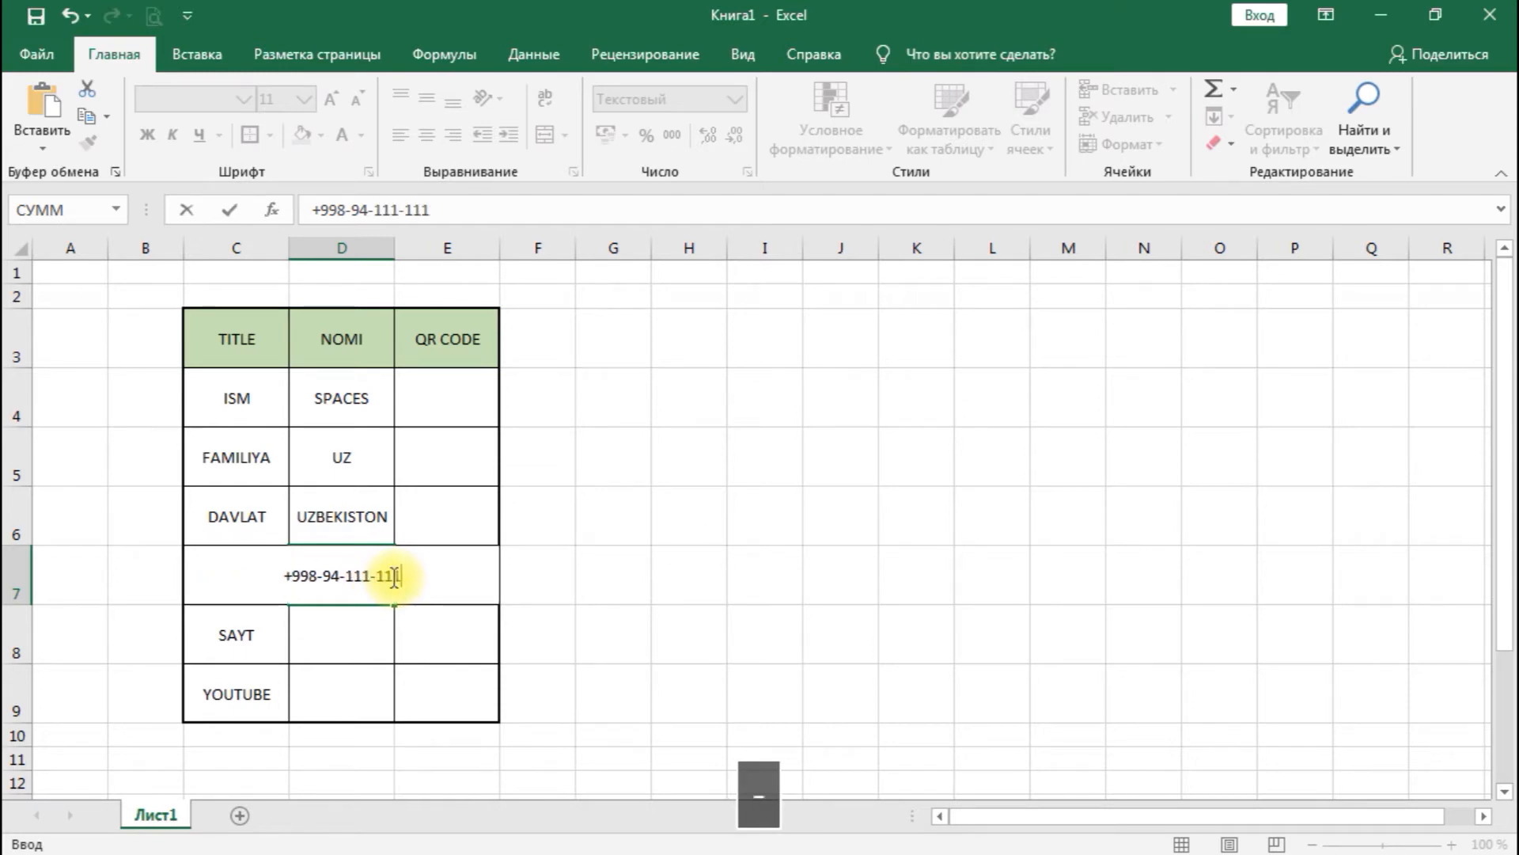
text(-)
key(BackSpace)
key(BackSpace)
text(-1)
key(Return)
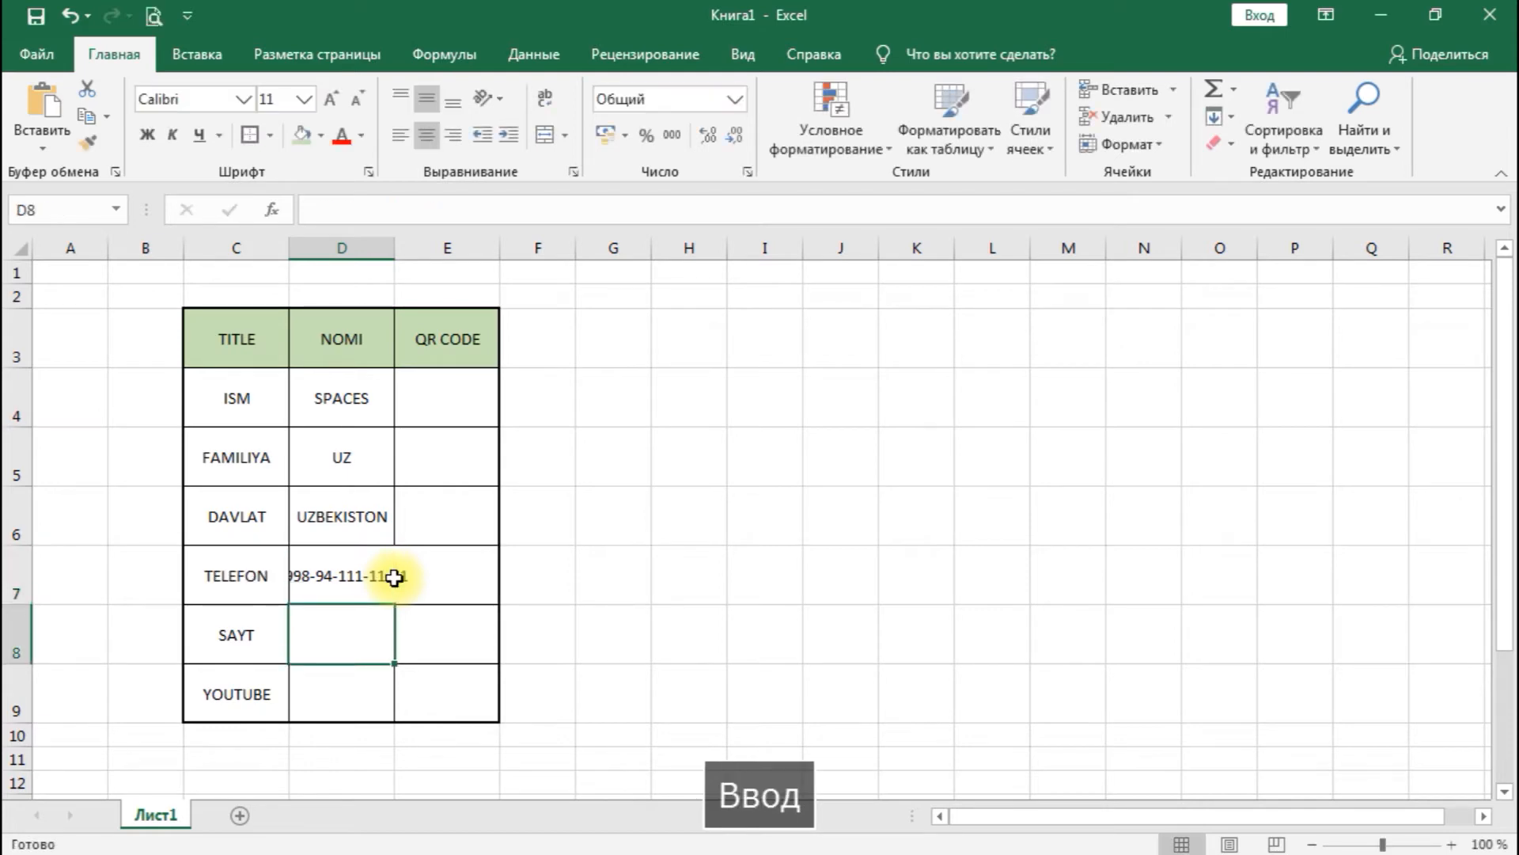
- Widen columns D and E to roughly one and a half times their width and make rows 3 to 9 equally taller by about a third
drag(391, 248, 450, 249)
drag(558, 250, 628, 248)
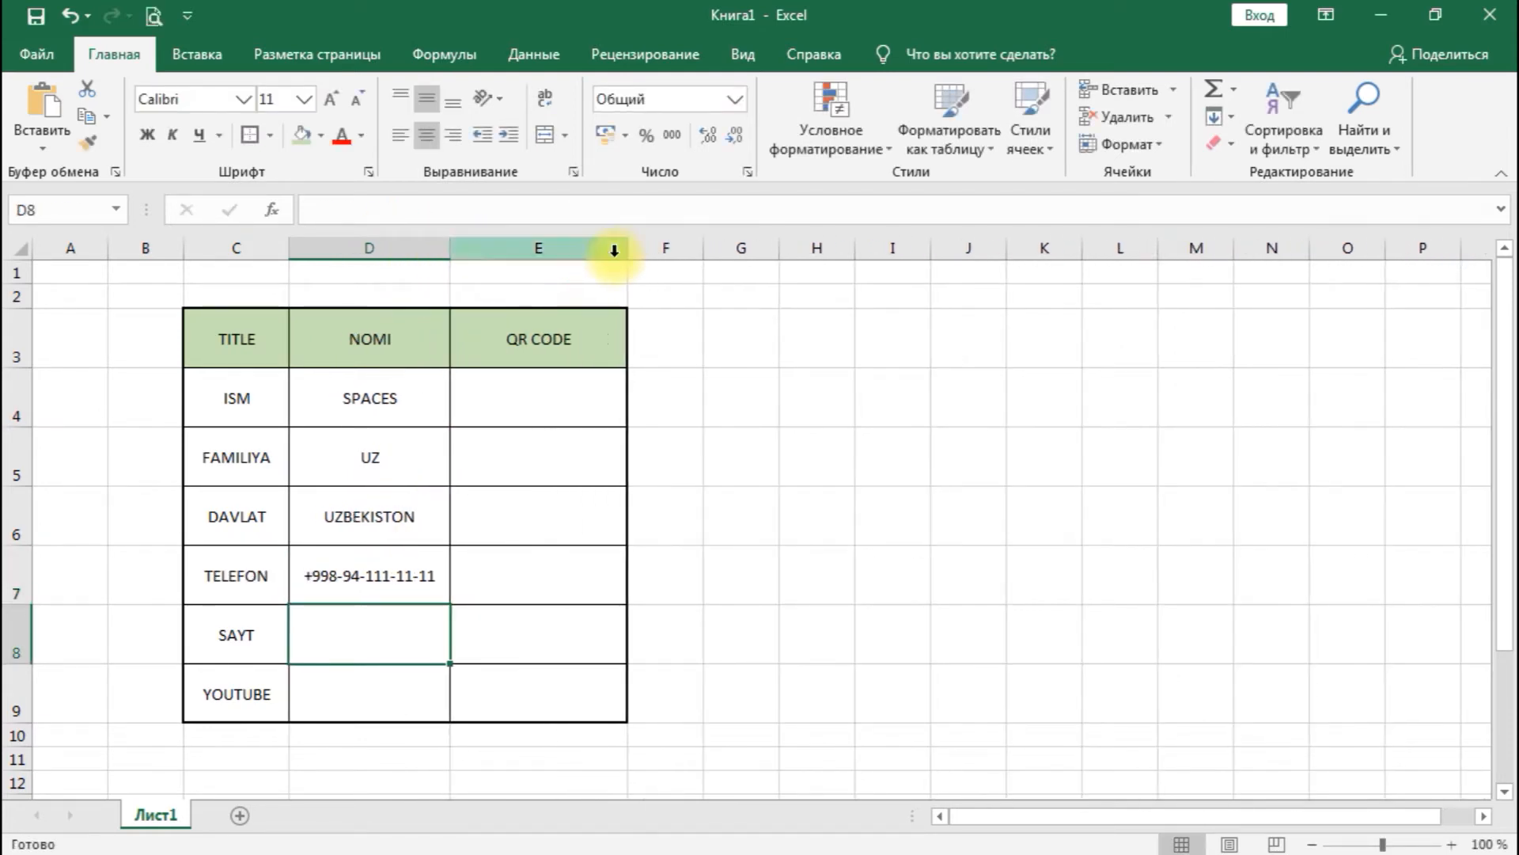
drag(24, 343, 28, 721)
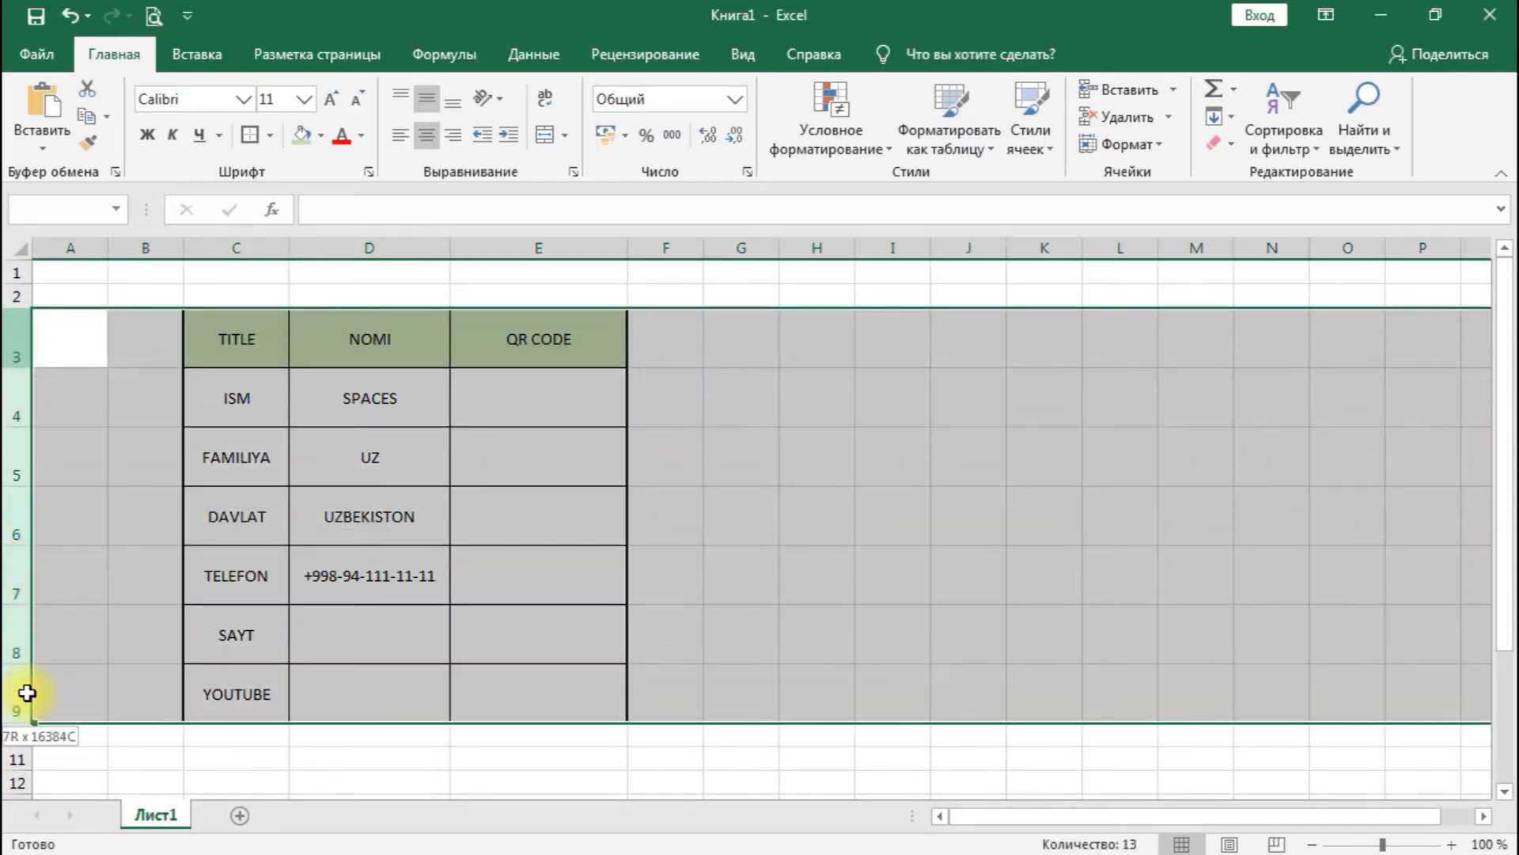
drag(13, 429, 21, 470)
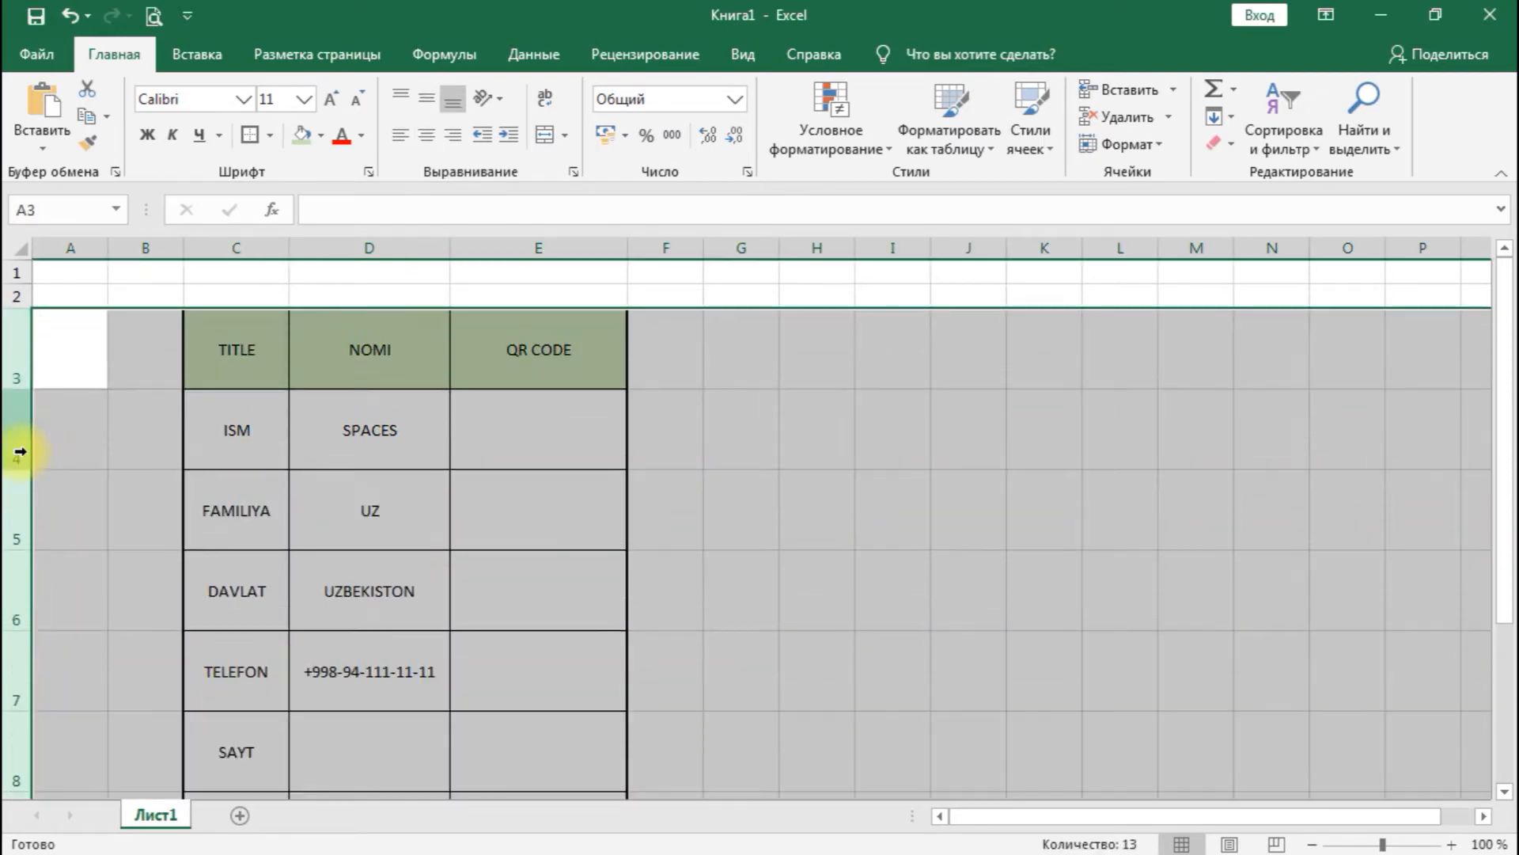
scroll(323, 570, down, 1)
scroll(346, 574, up, 1)
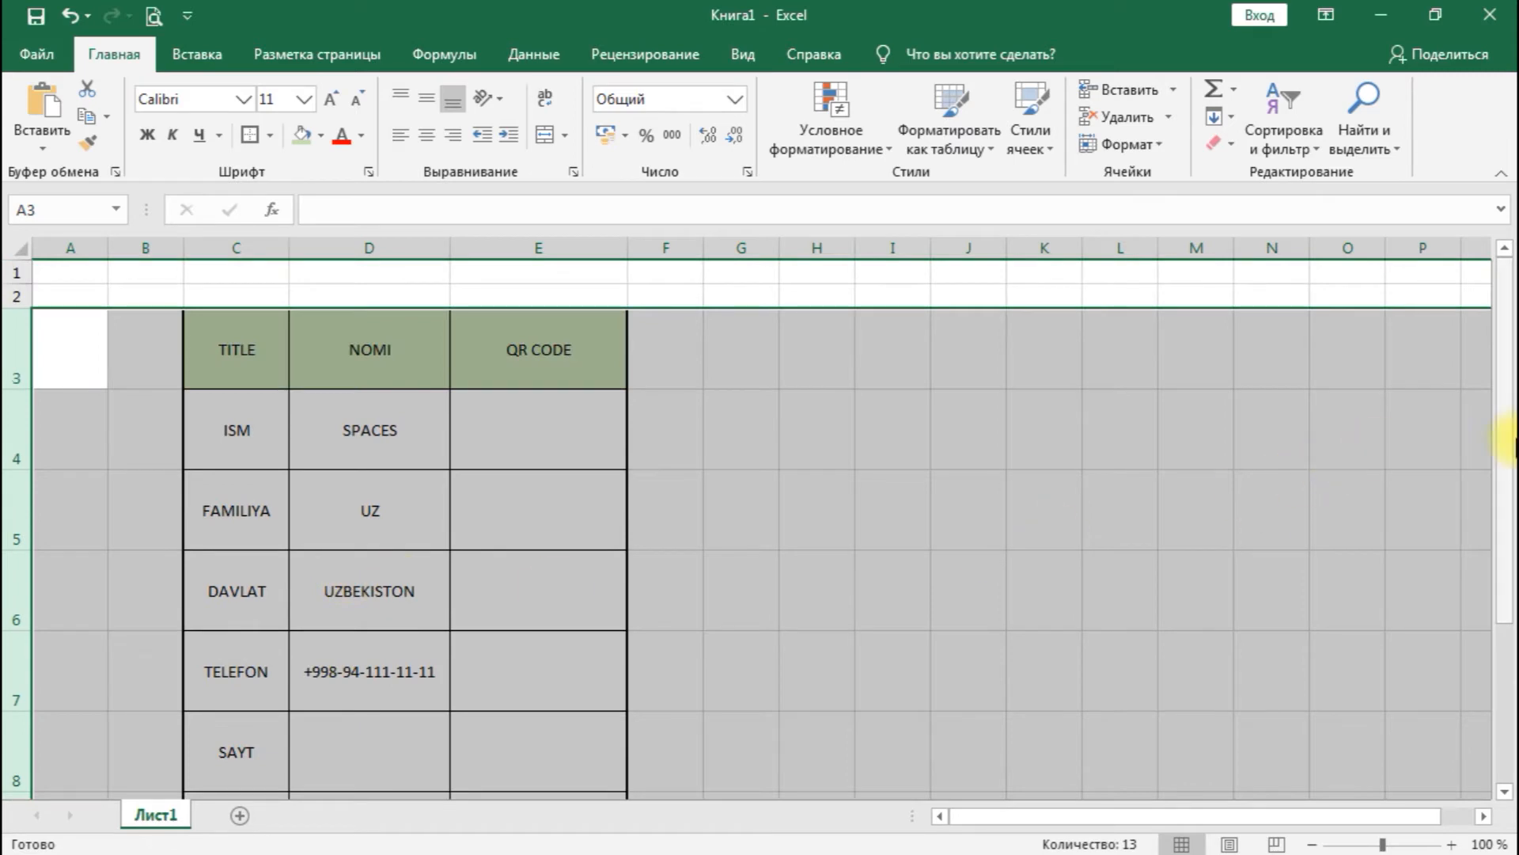
- Reduce the height of header row 3 to about 60% of the rows below it
click(1275, 444)
drag(1504, 432, 1502, 460)
drag(21, 364, 17, 331)
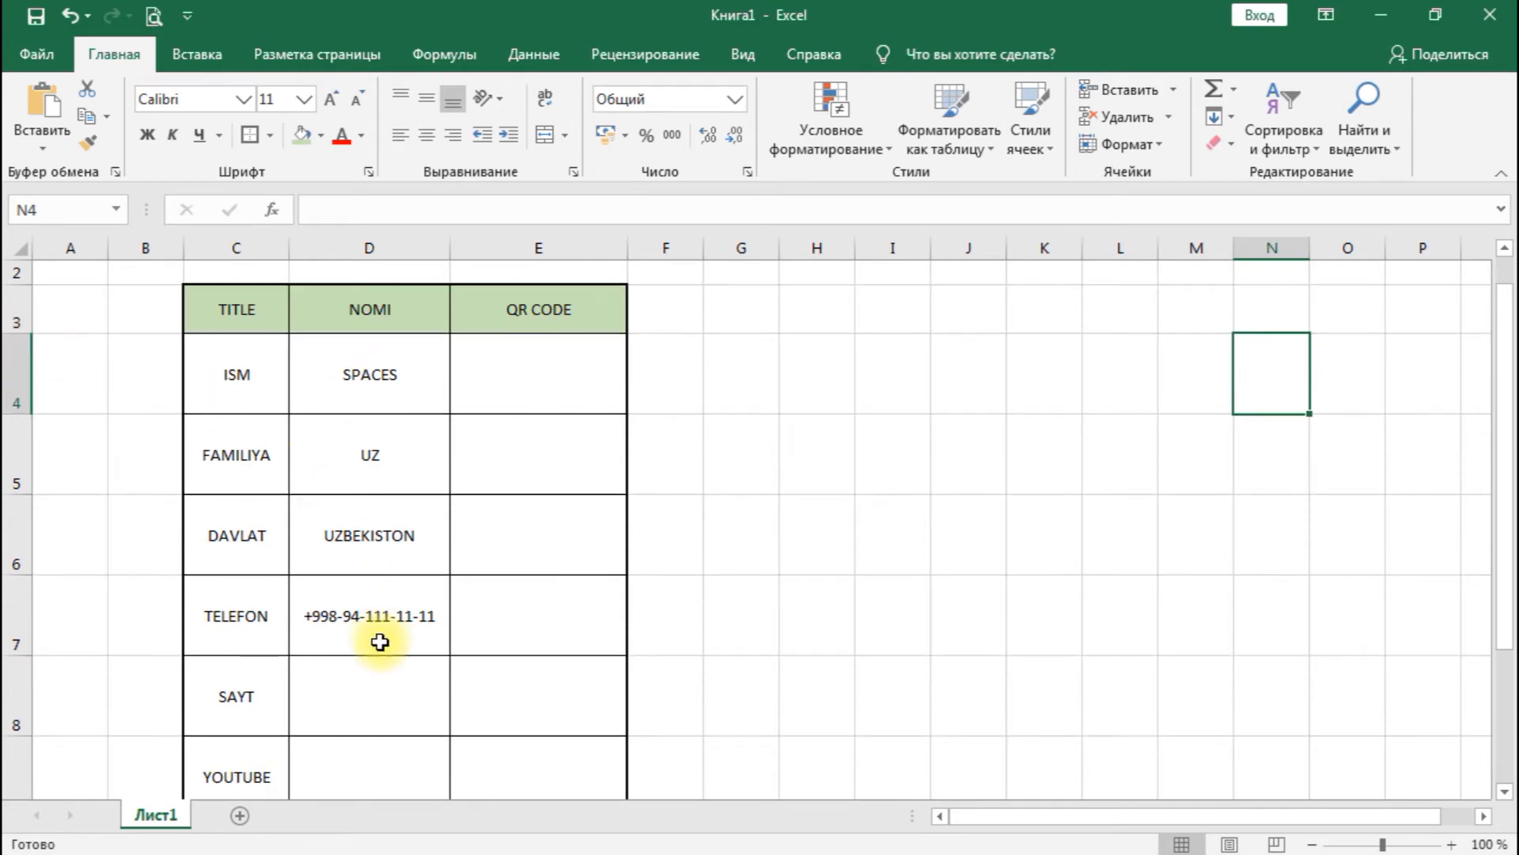
click(355, 690)
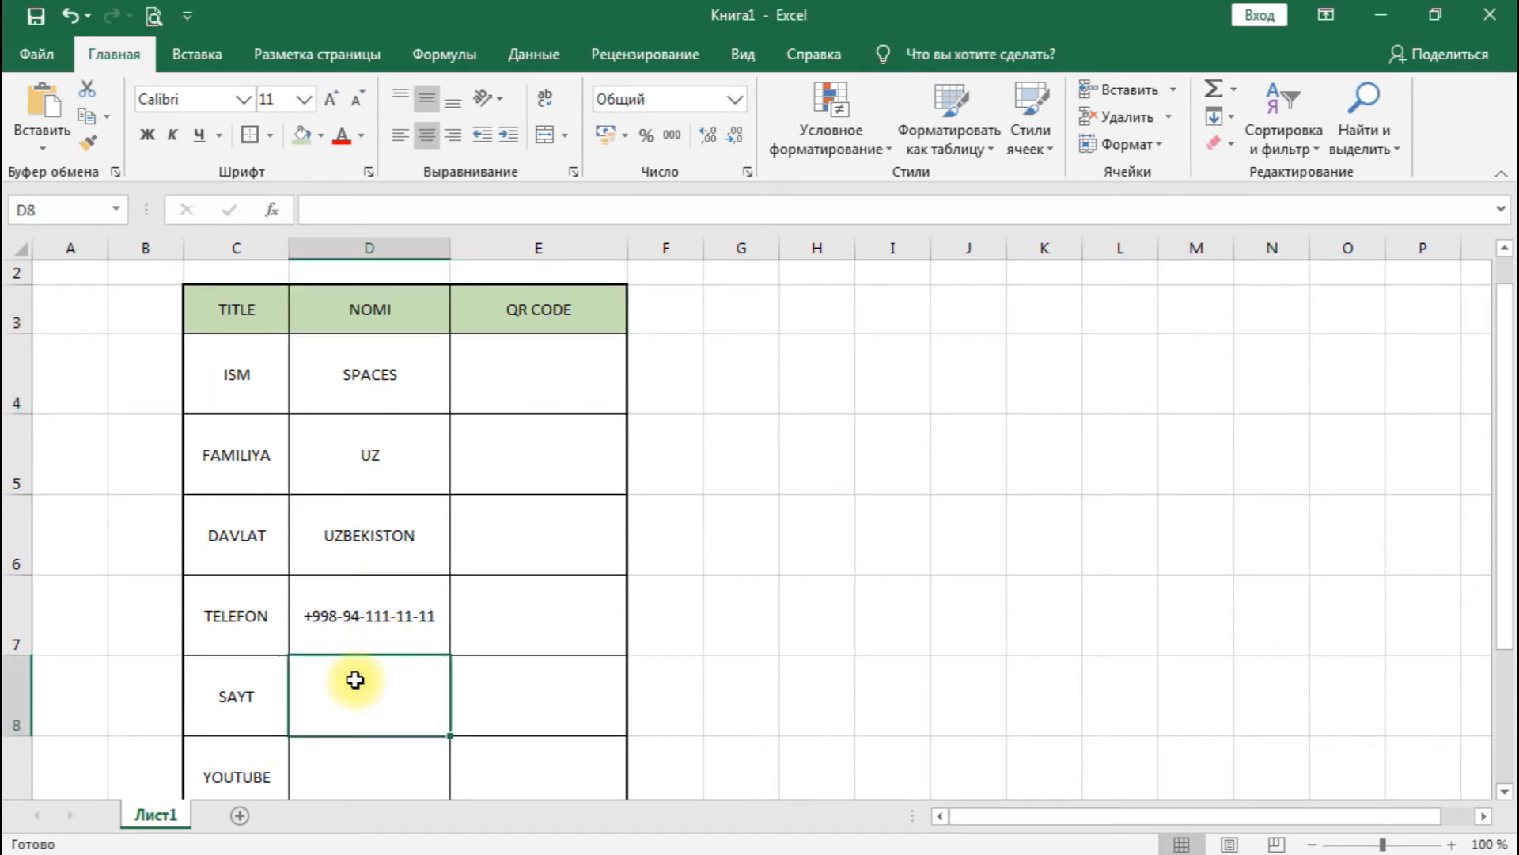
text(spACE)
key(BackSpace)
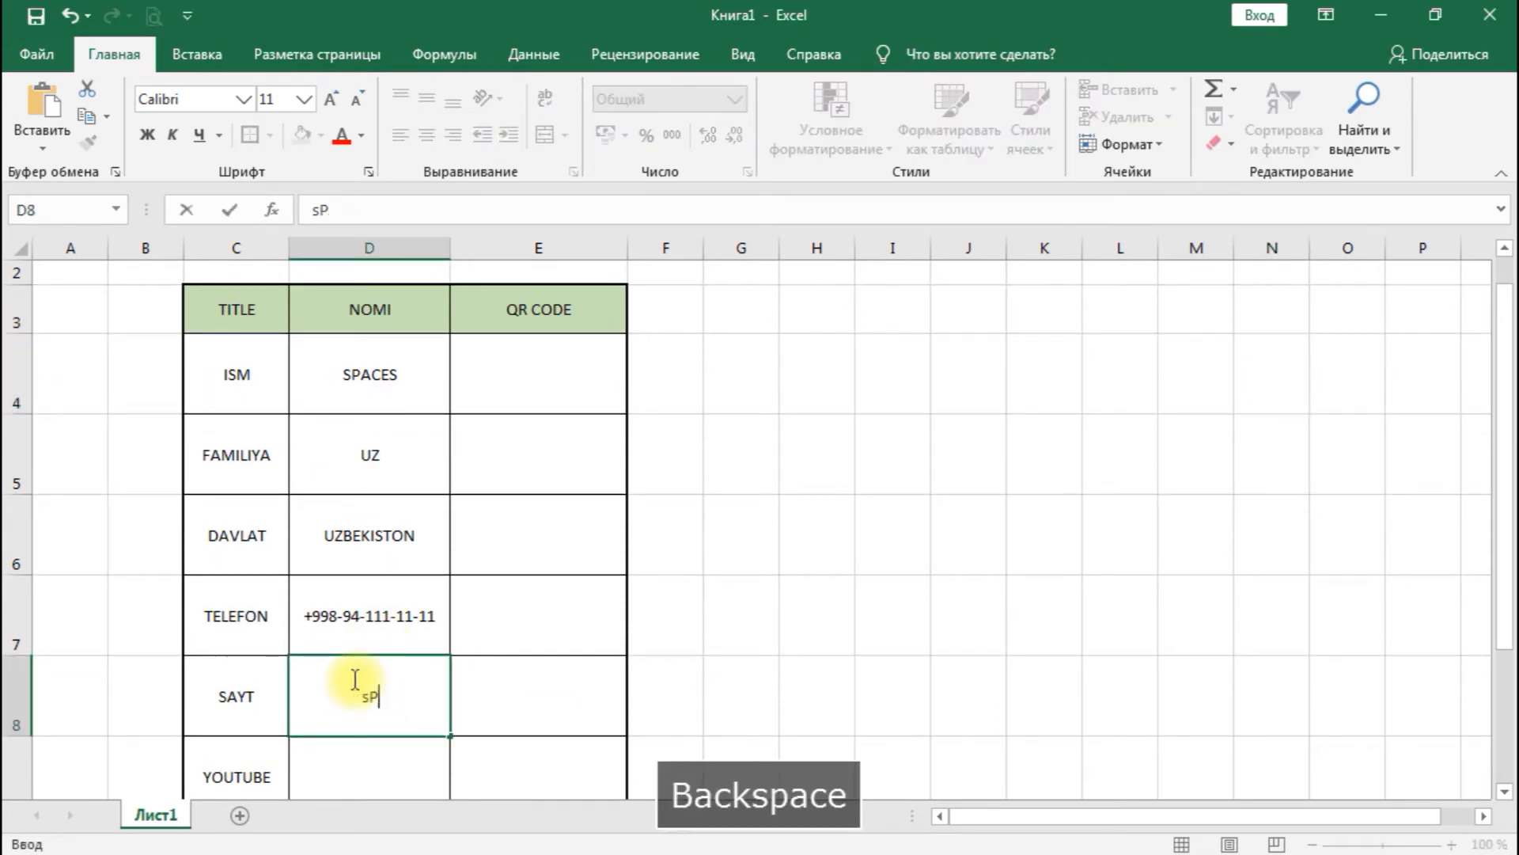
key(Caps_Lock)
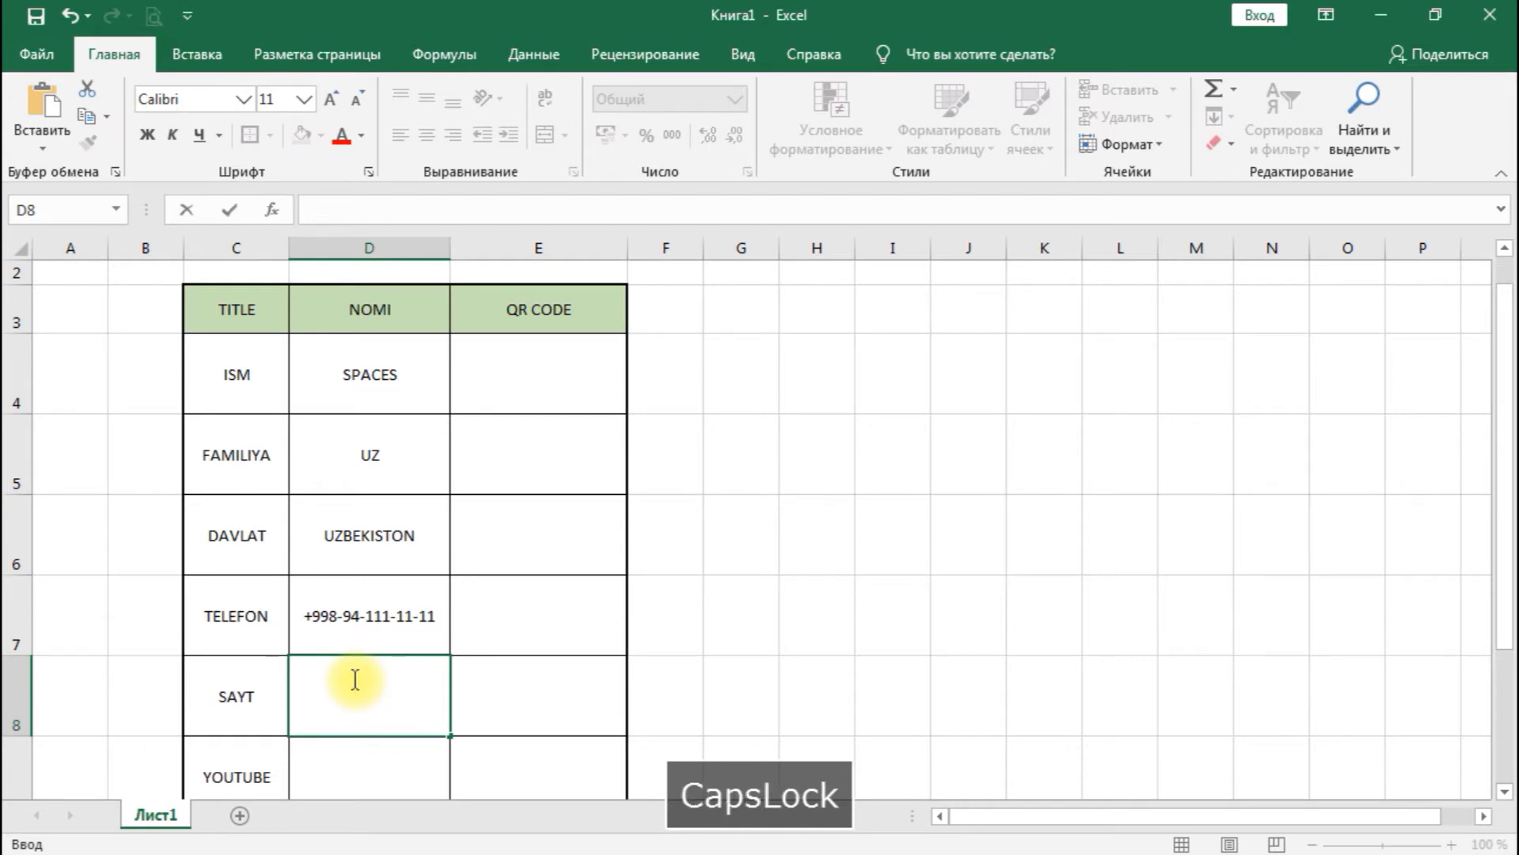
text(http:)
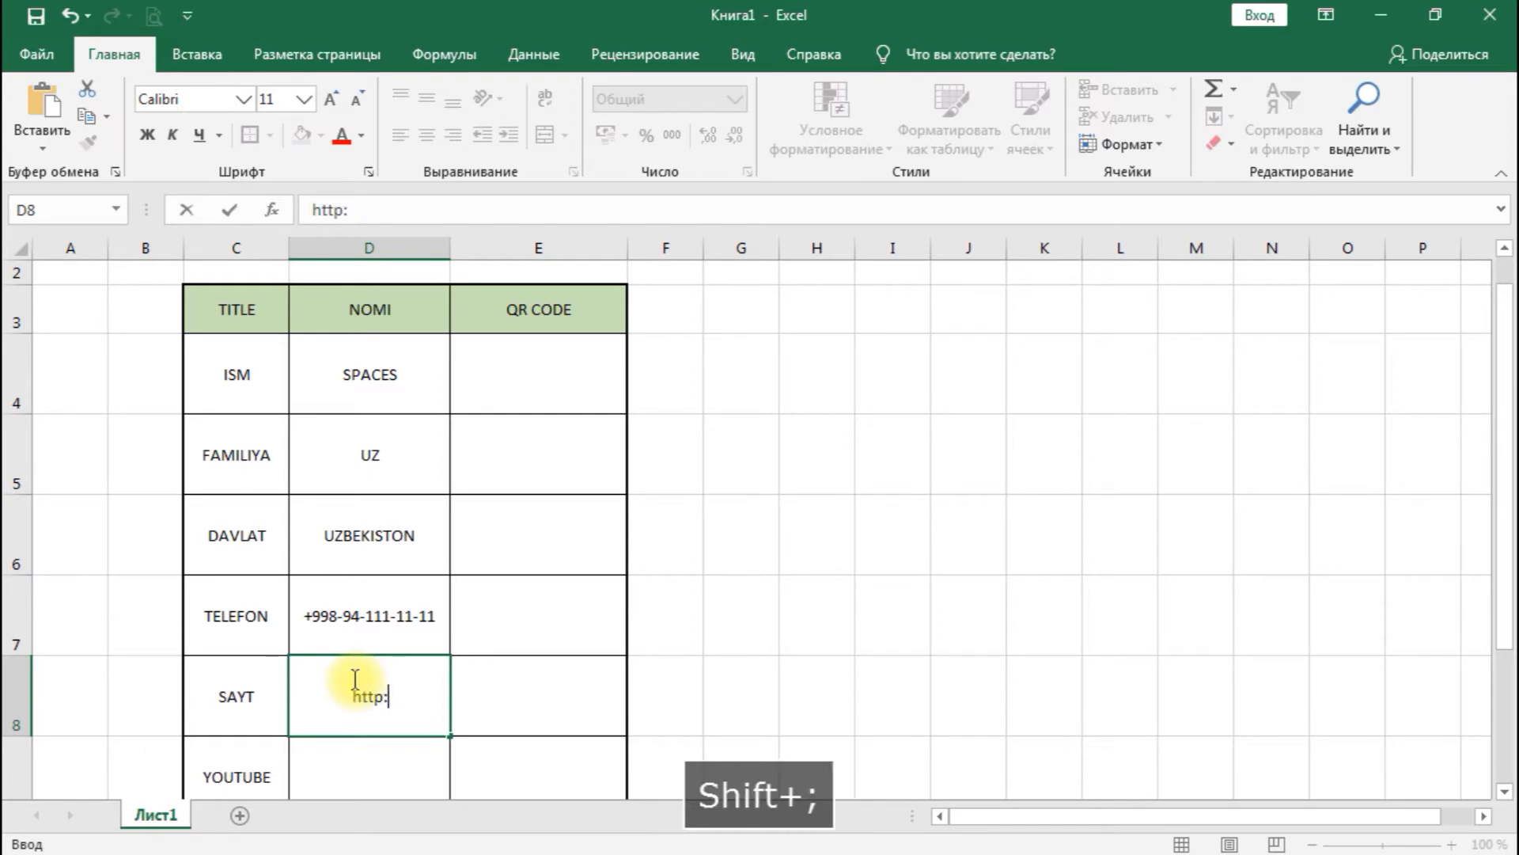
text(//spaces.uz)
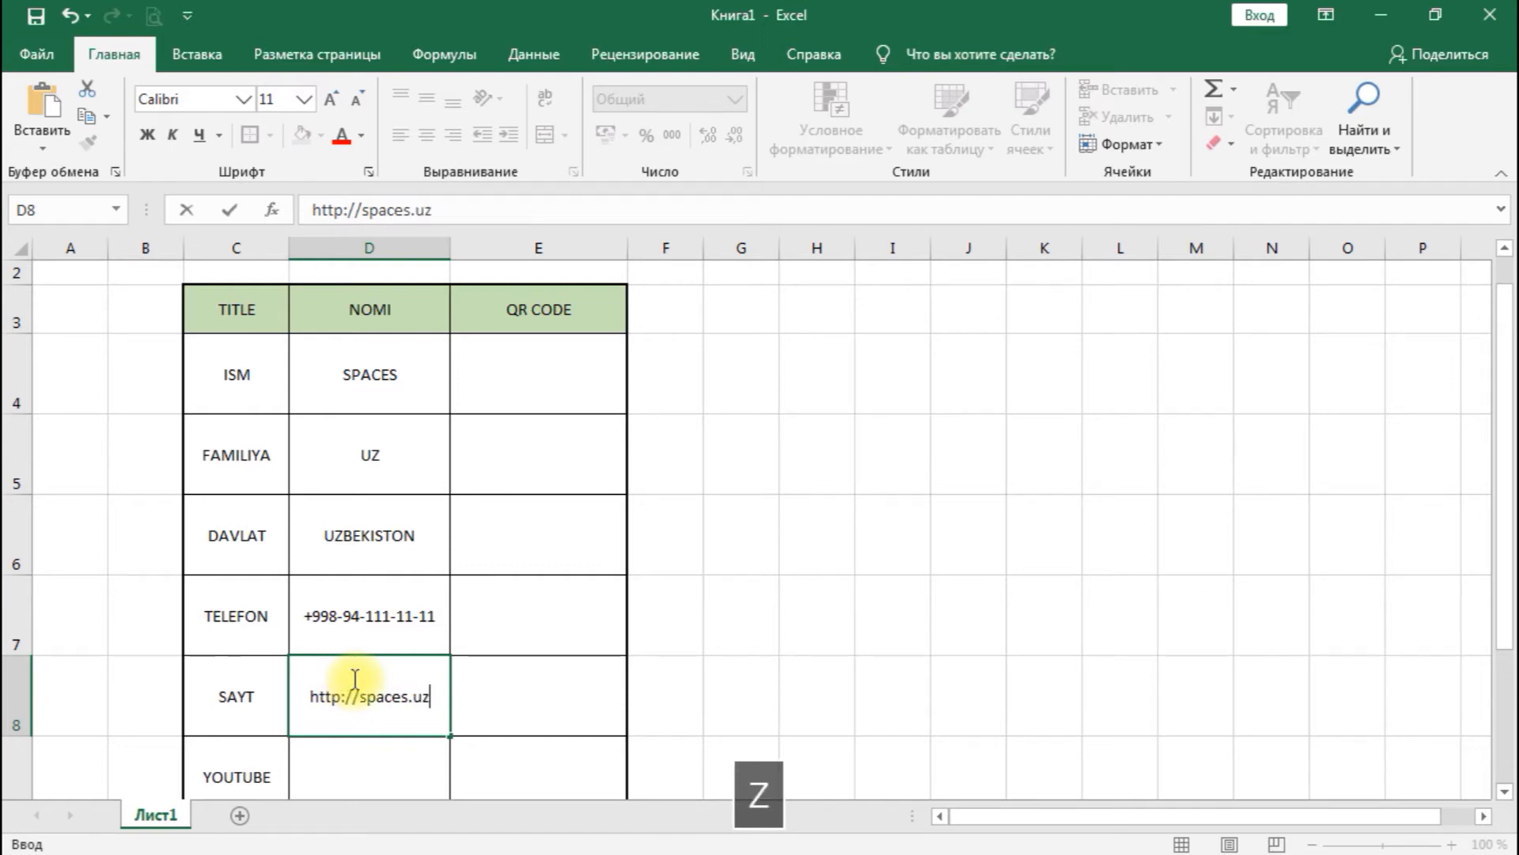
key(Return)
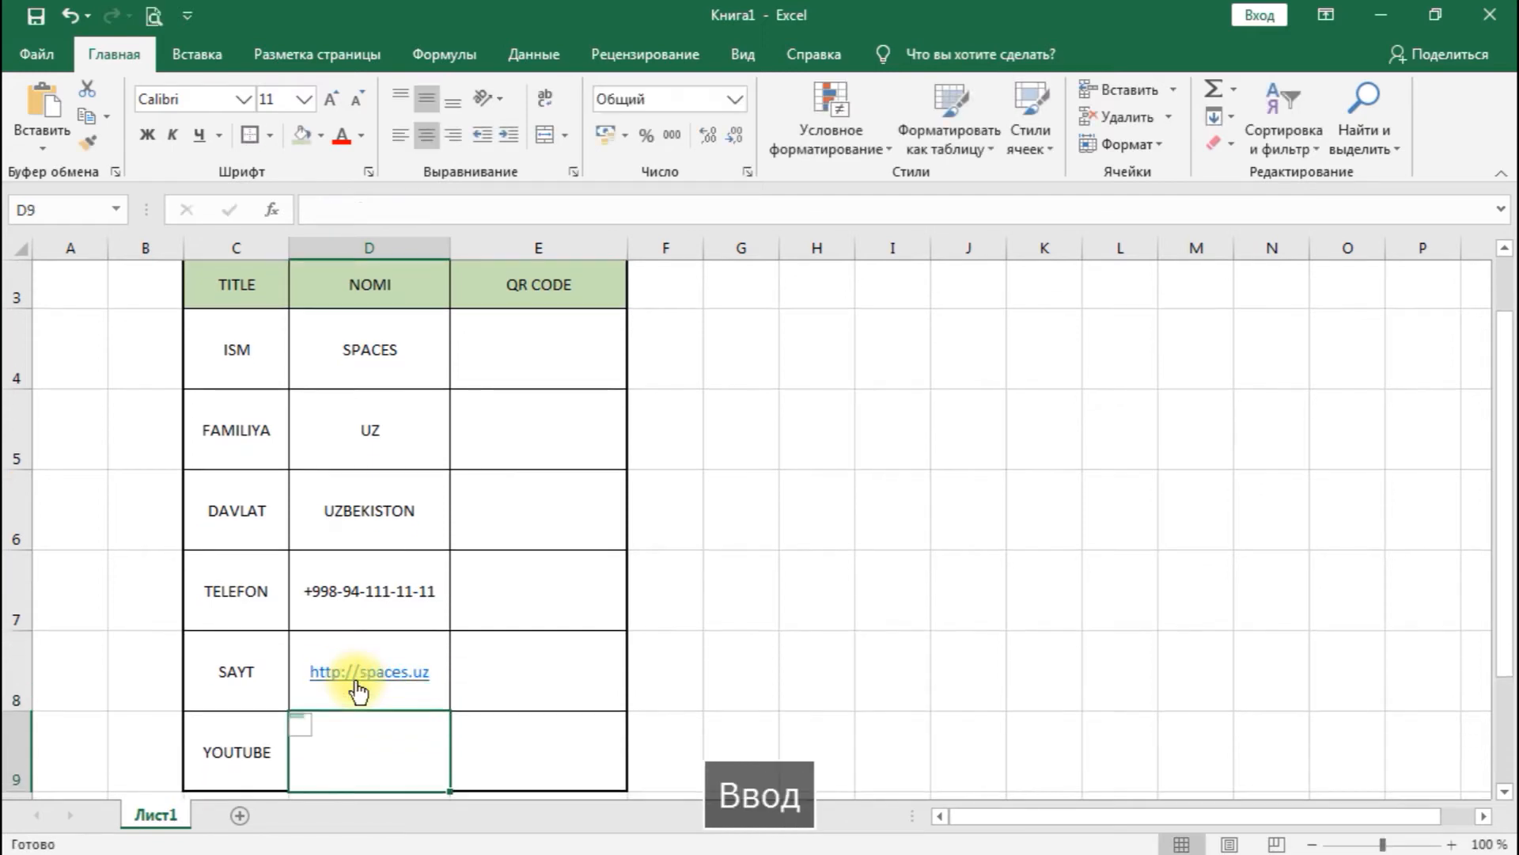
text(spacesuz)
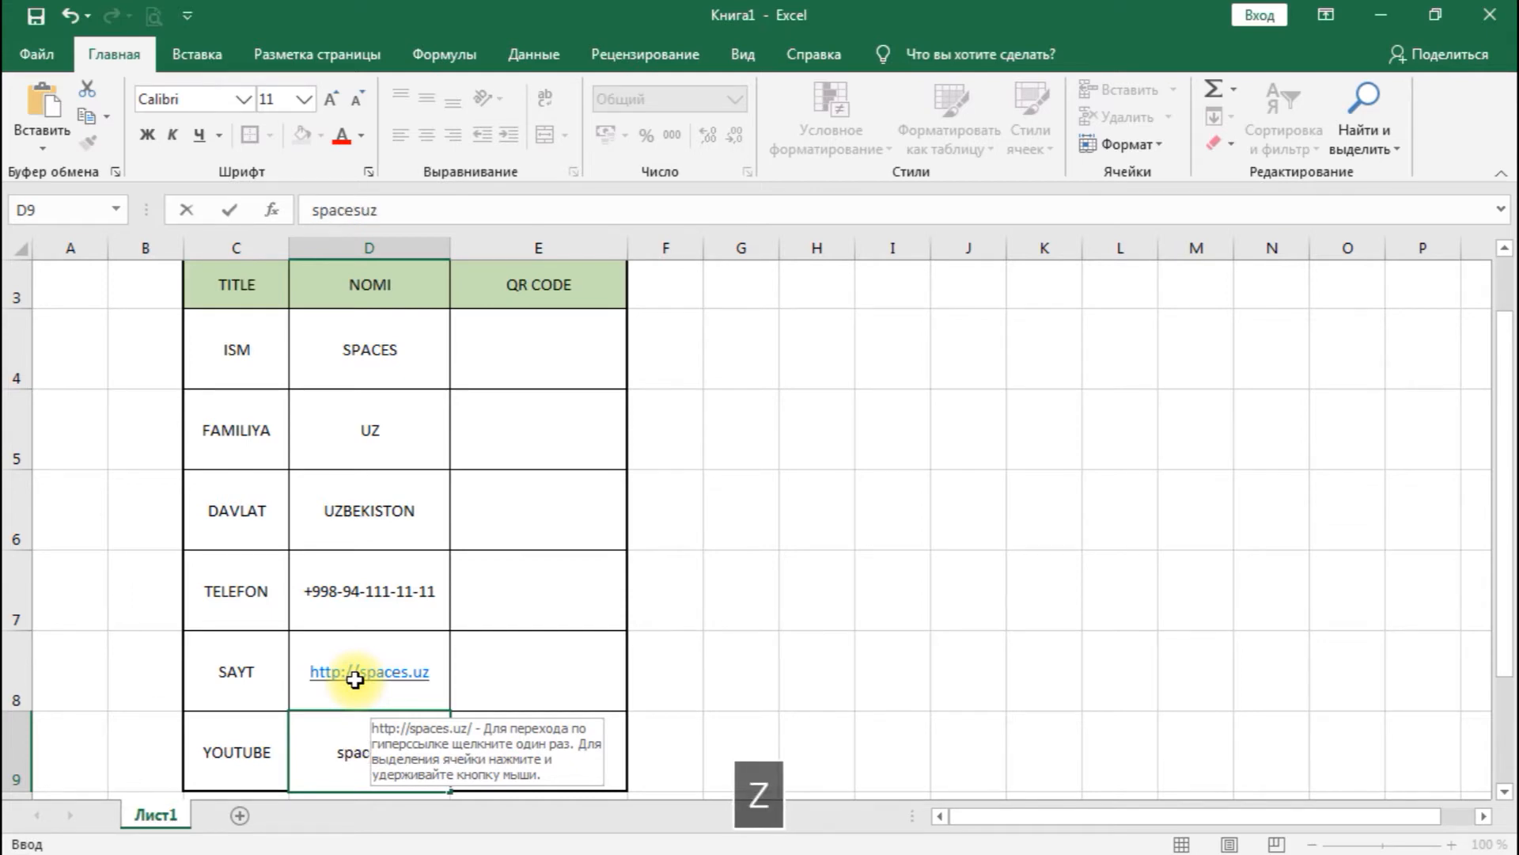
- Enter spacesuz in cell D9 beside YOUTUBE
key(Return)
scroll(355, 678, up, 1)
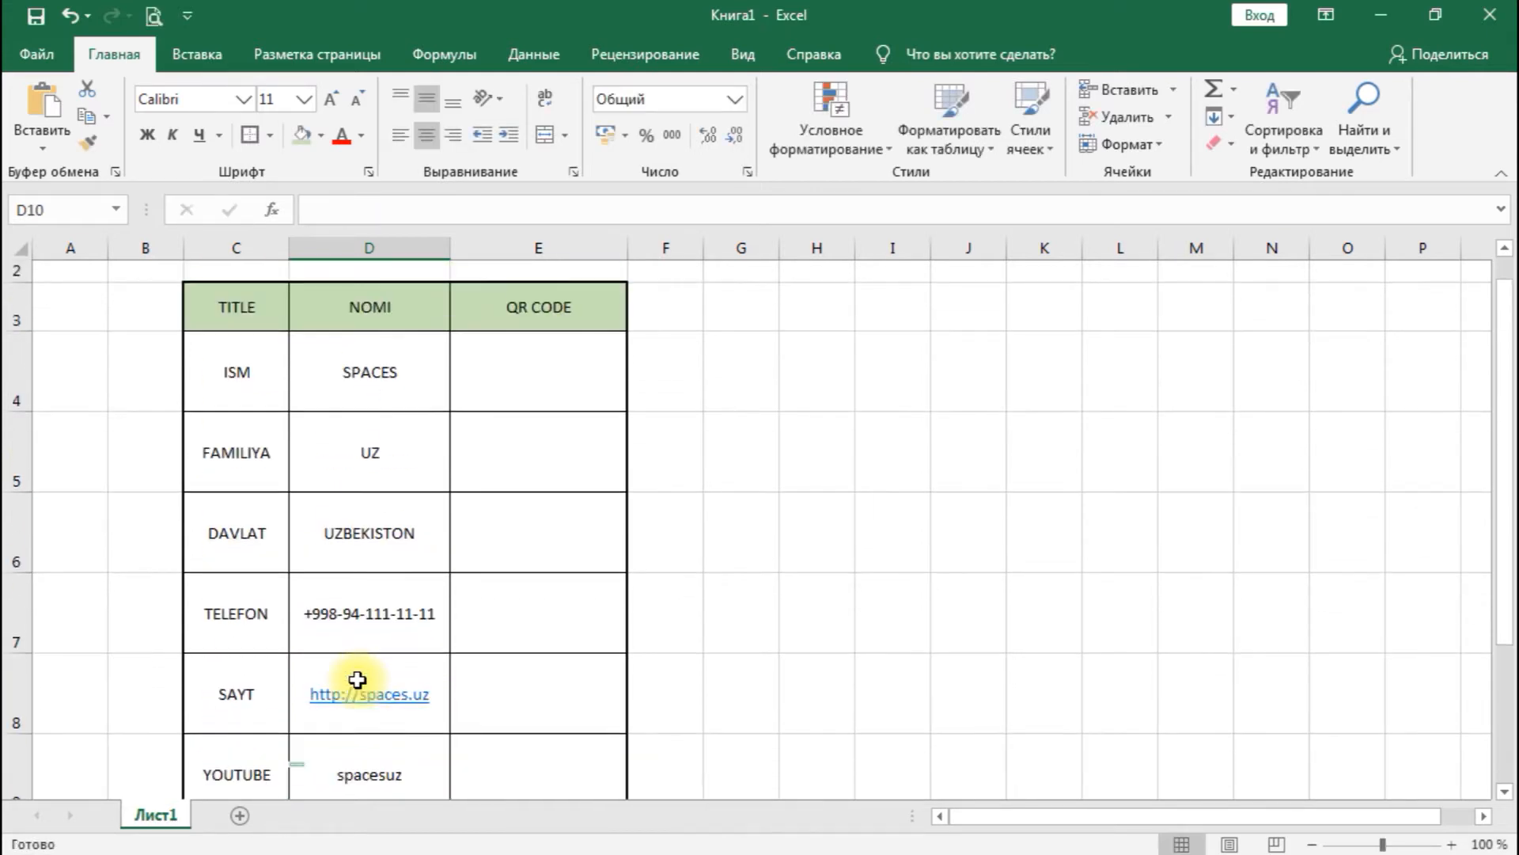
- Merge cells G5 and H5, enter the text ALT+F11 in them and align it to the vertical middle
click(565, 393)
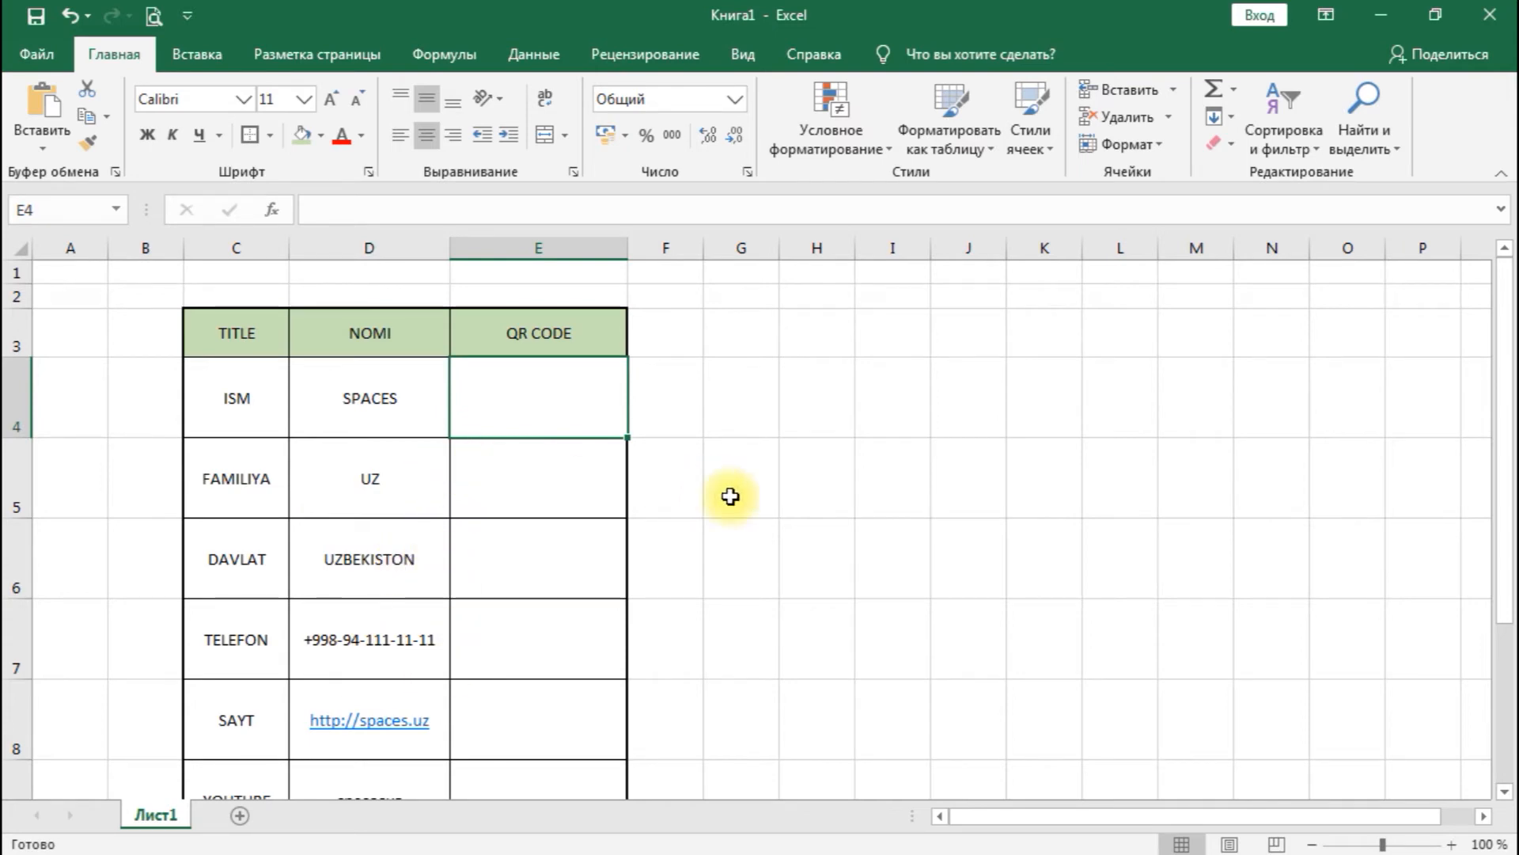
drag(742, 495, 844, 481)
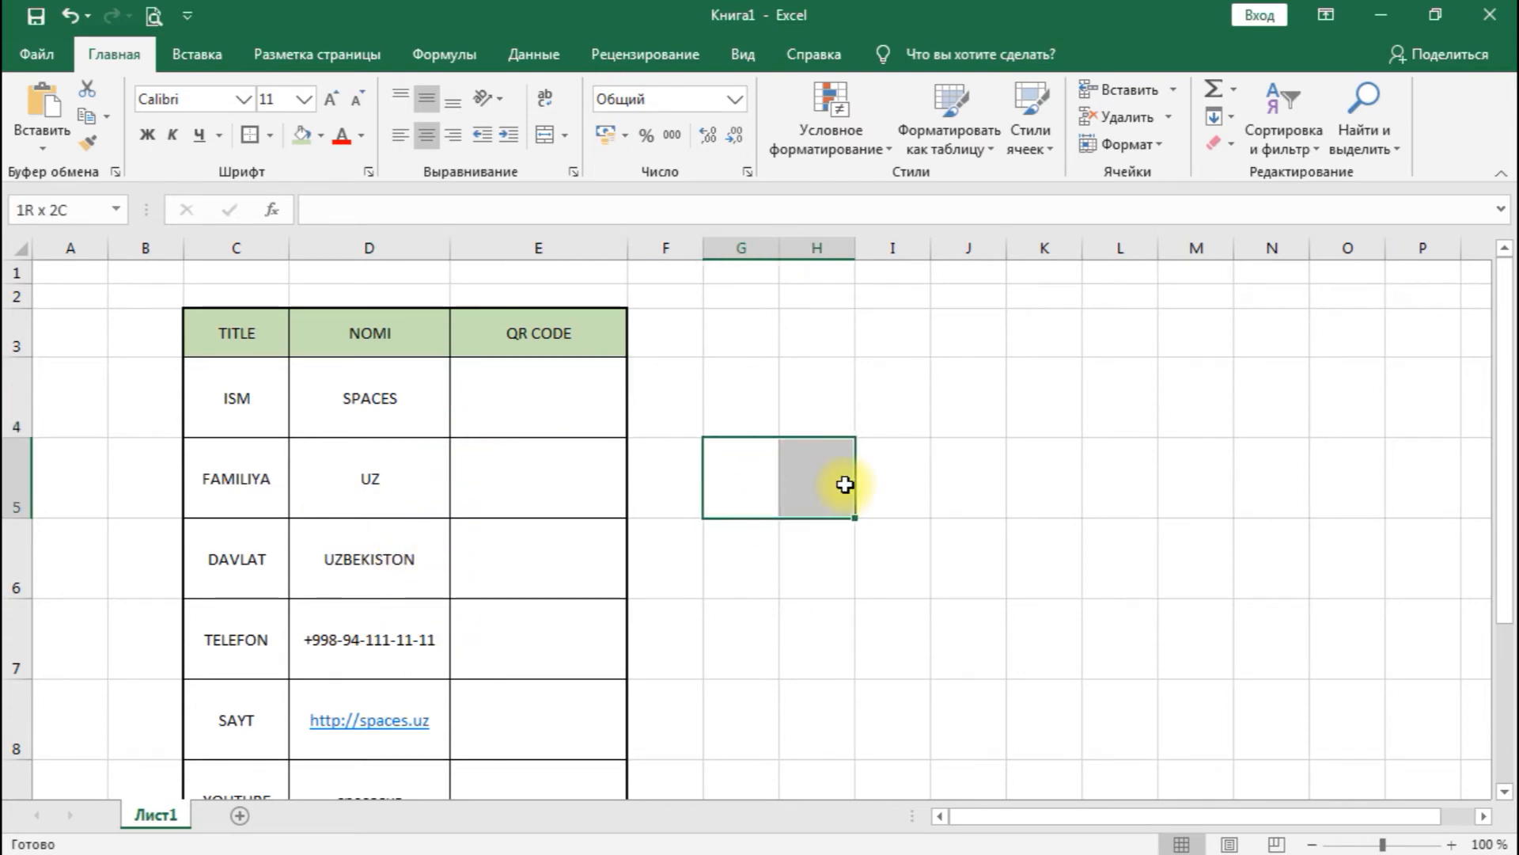
click(542, 136)
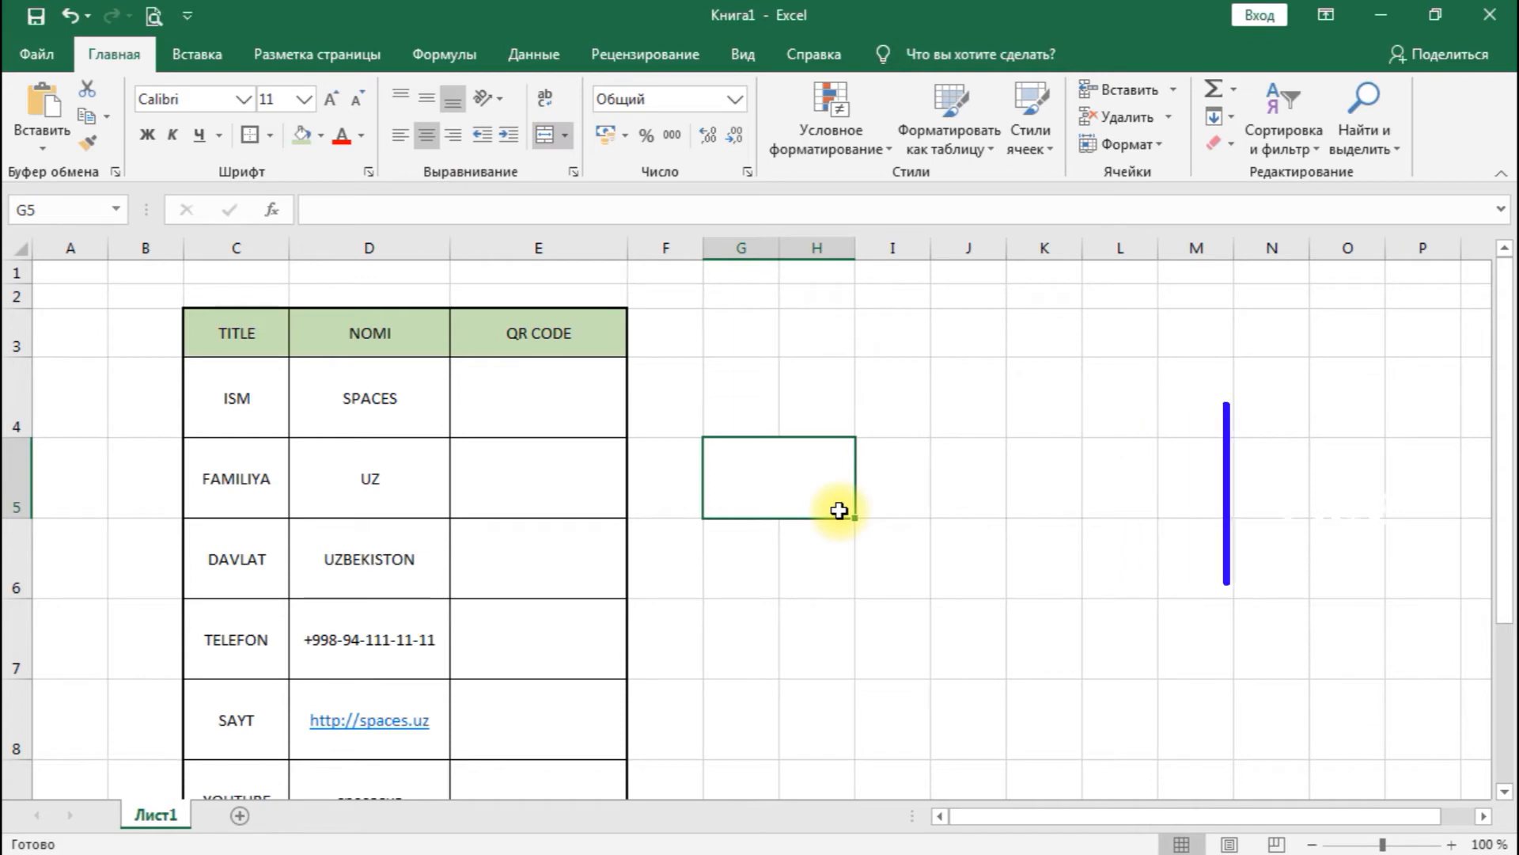
text(ALT+)
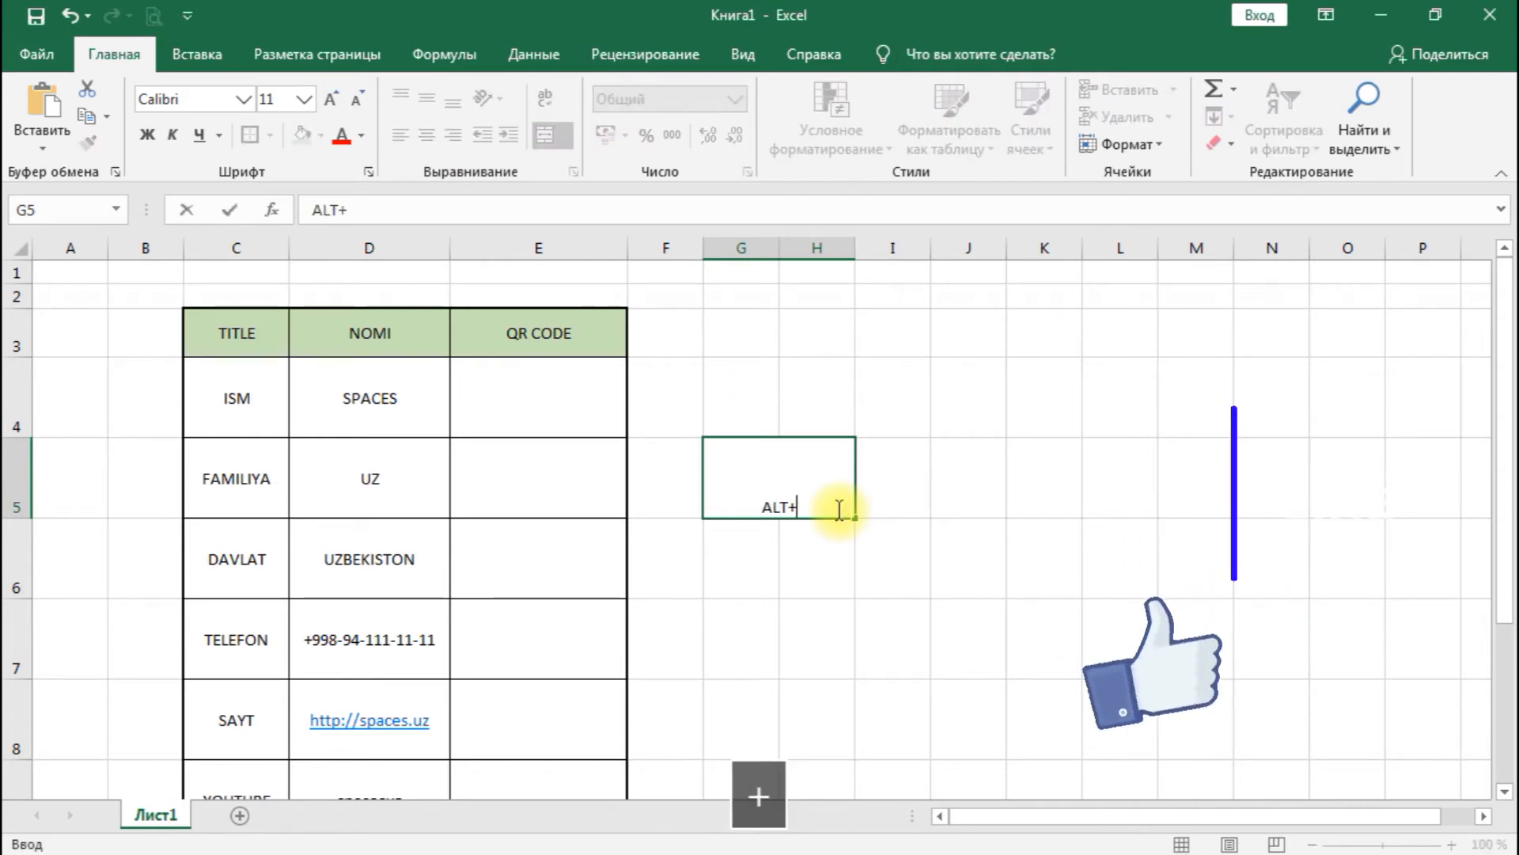
text(F11)
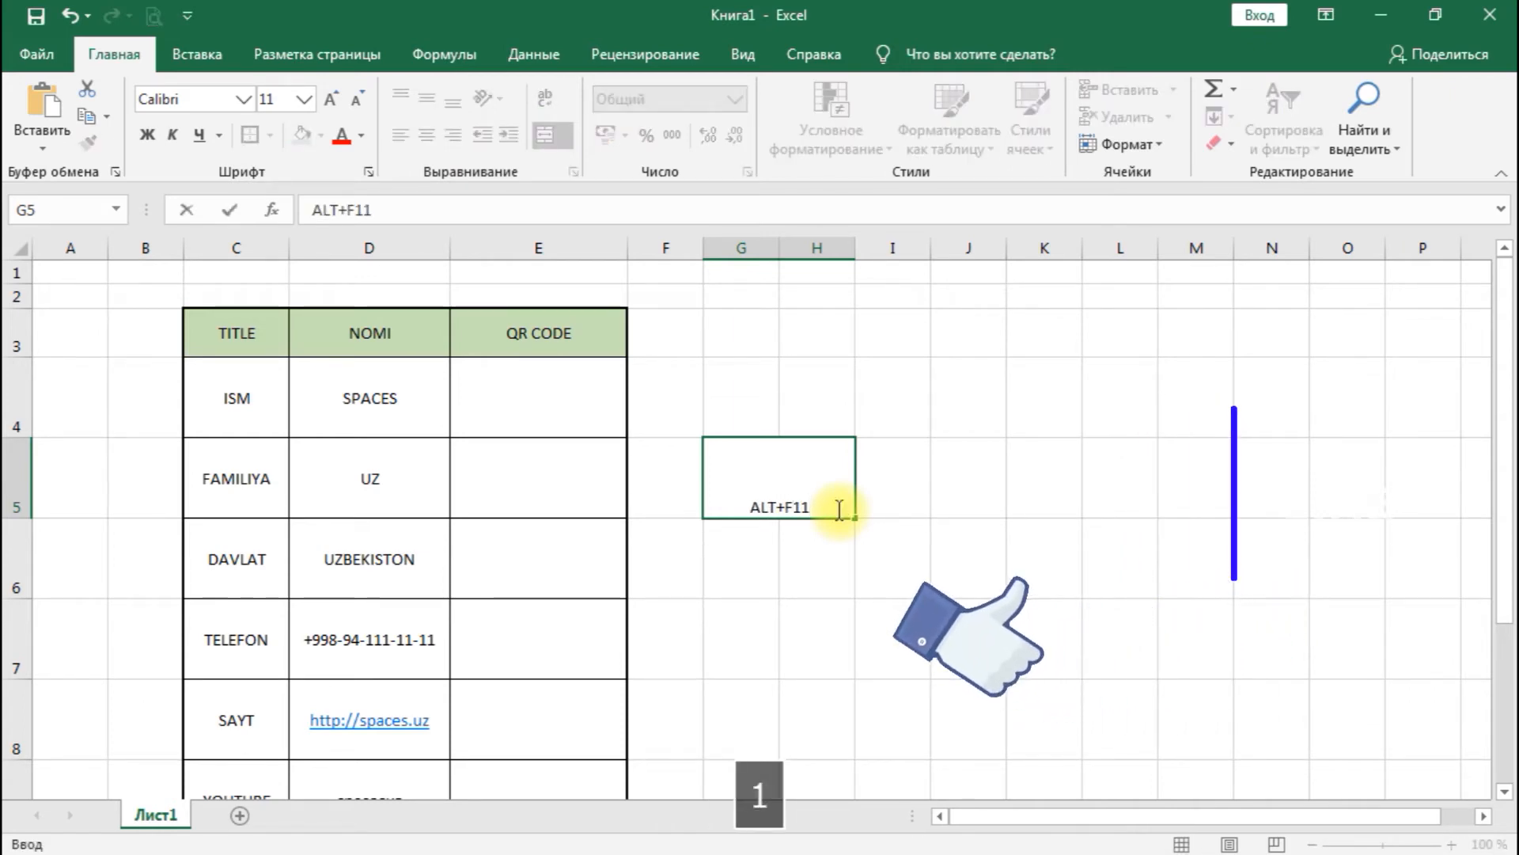
key(Return)
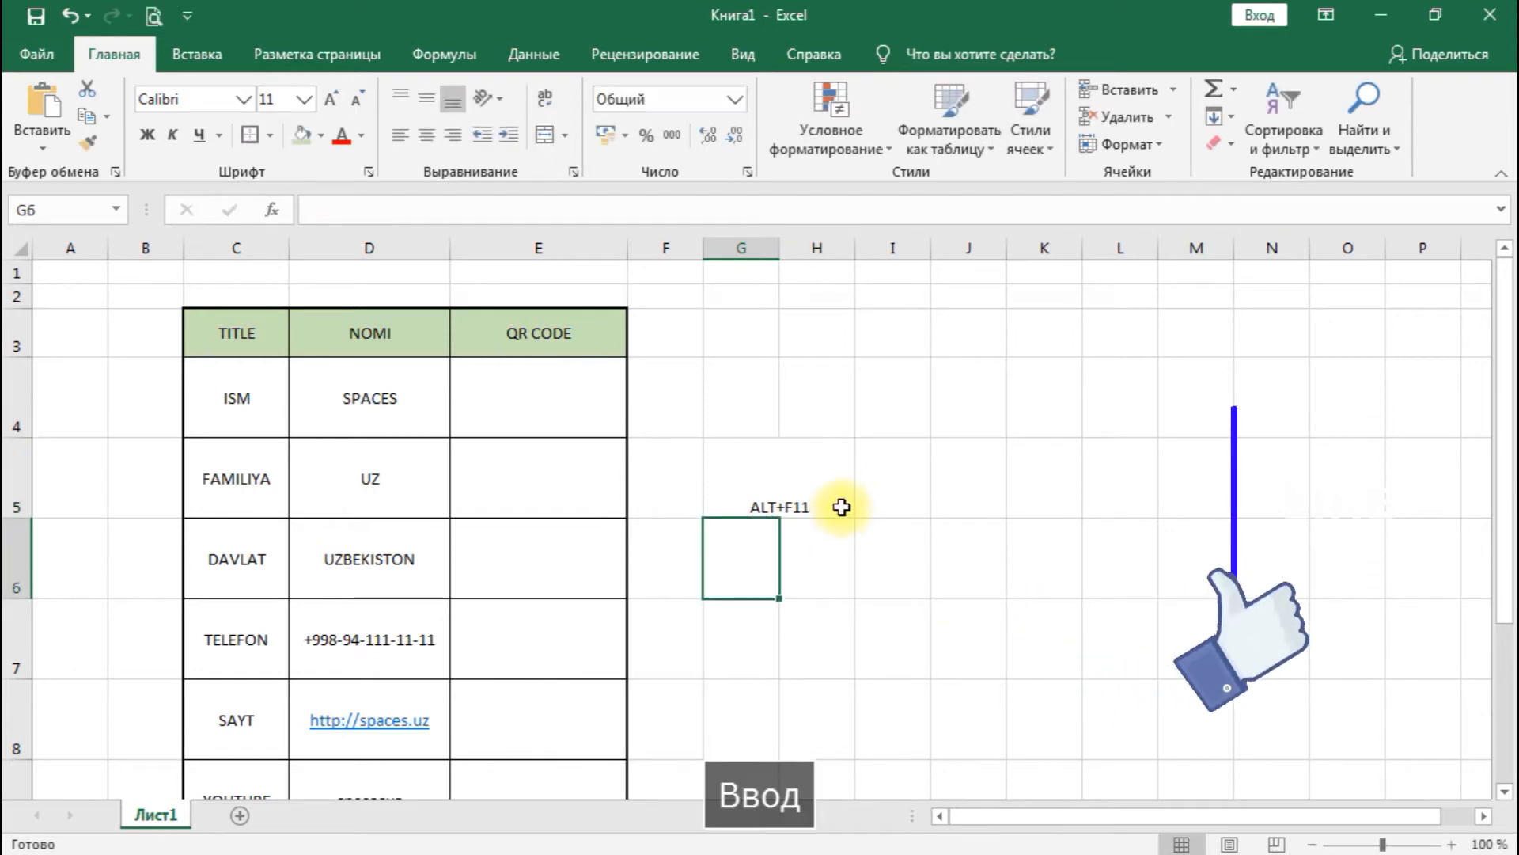
click(791, 506)
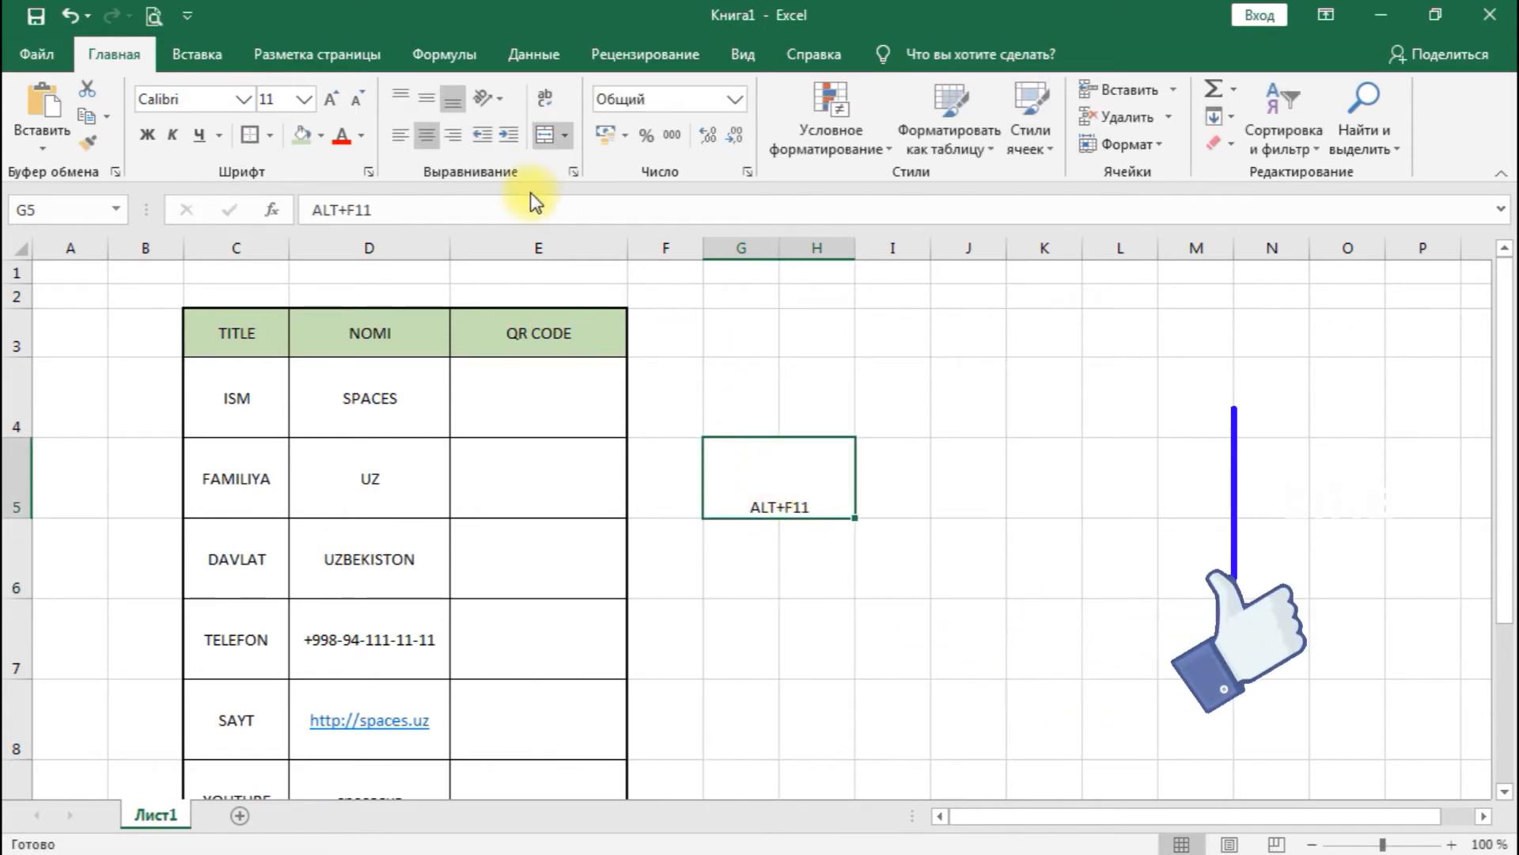
click(428, 102)
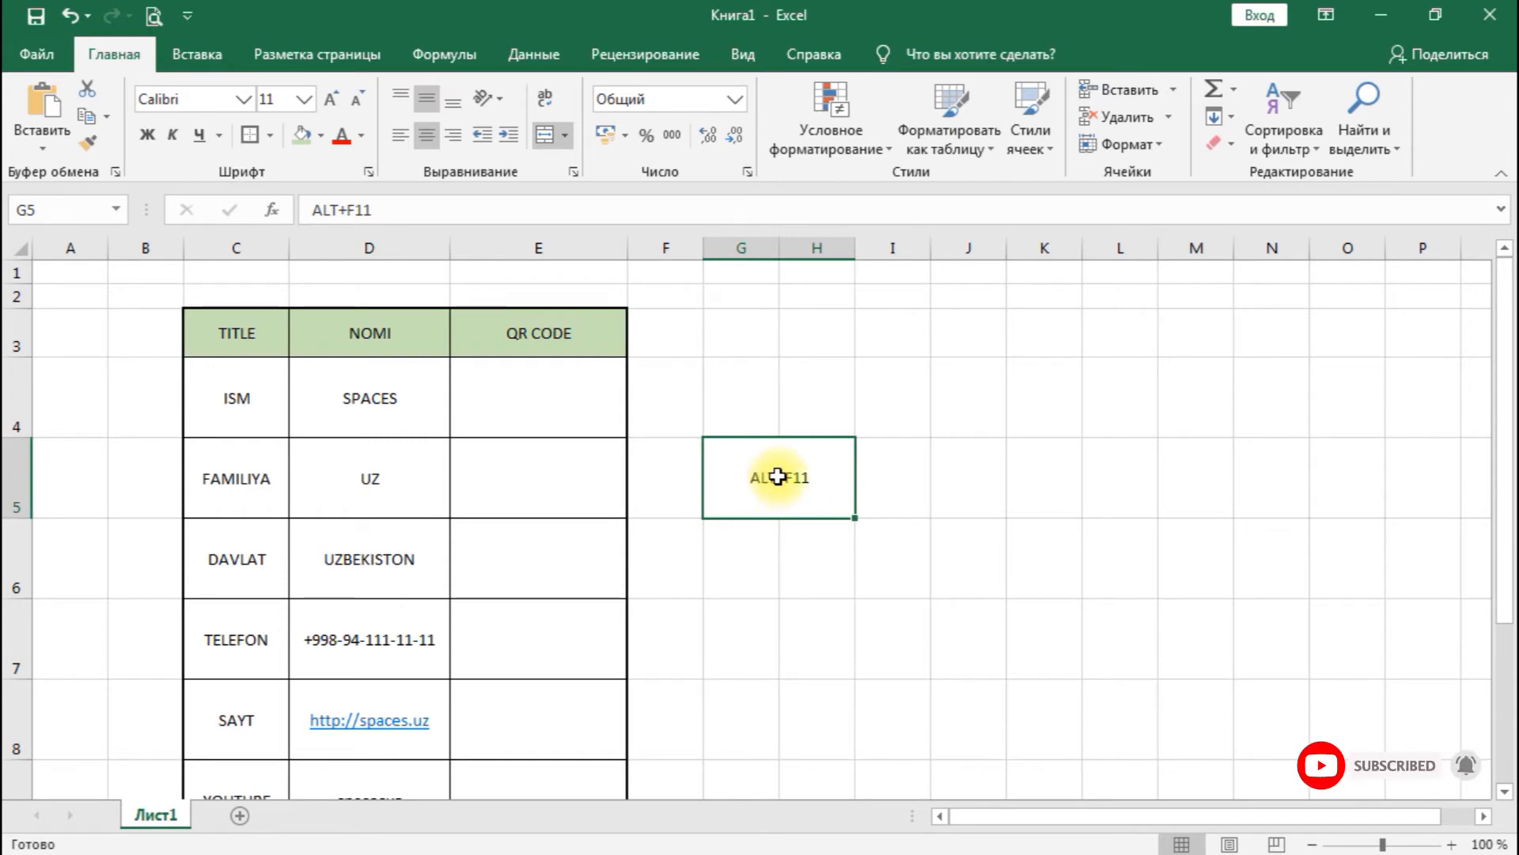
- Open the Visual Basic editor, insert a new module and paste the copied GenerateQR function code into it
key(alt+F11)
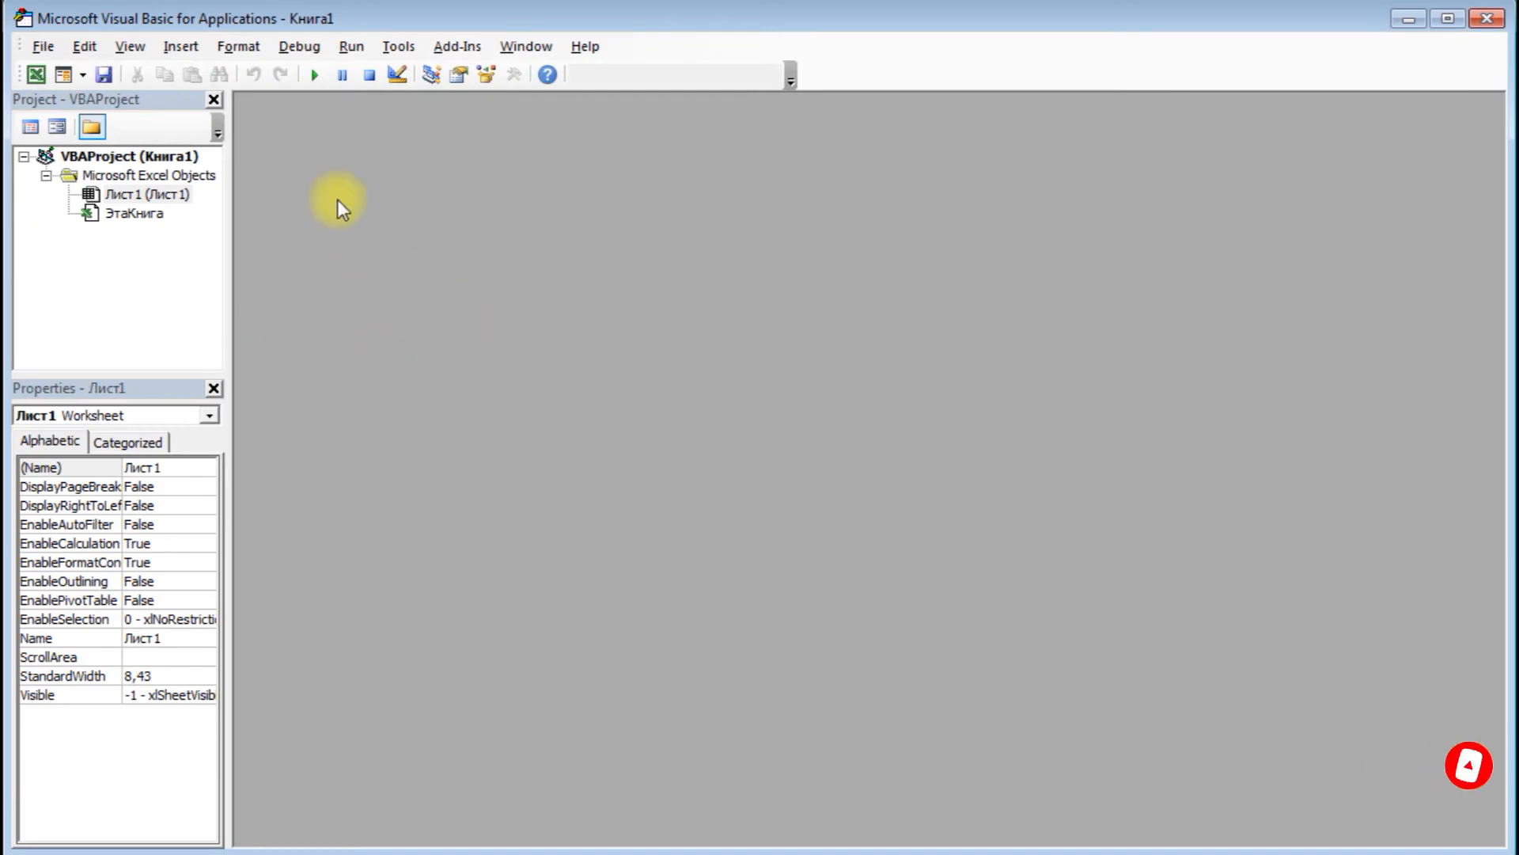
click(182, 46)
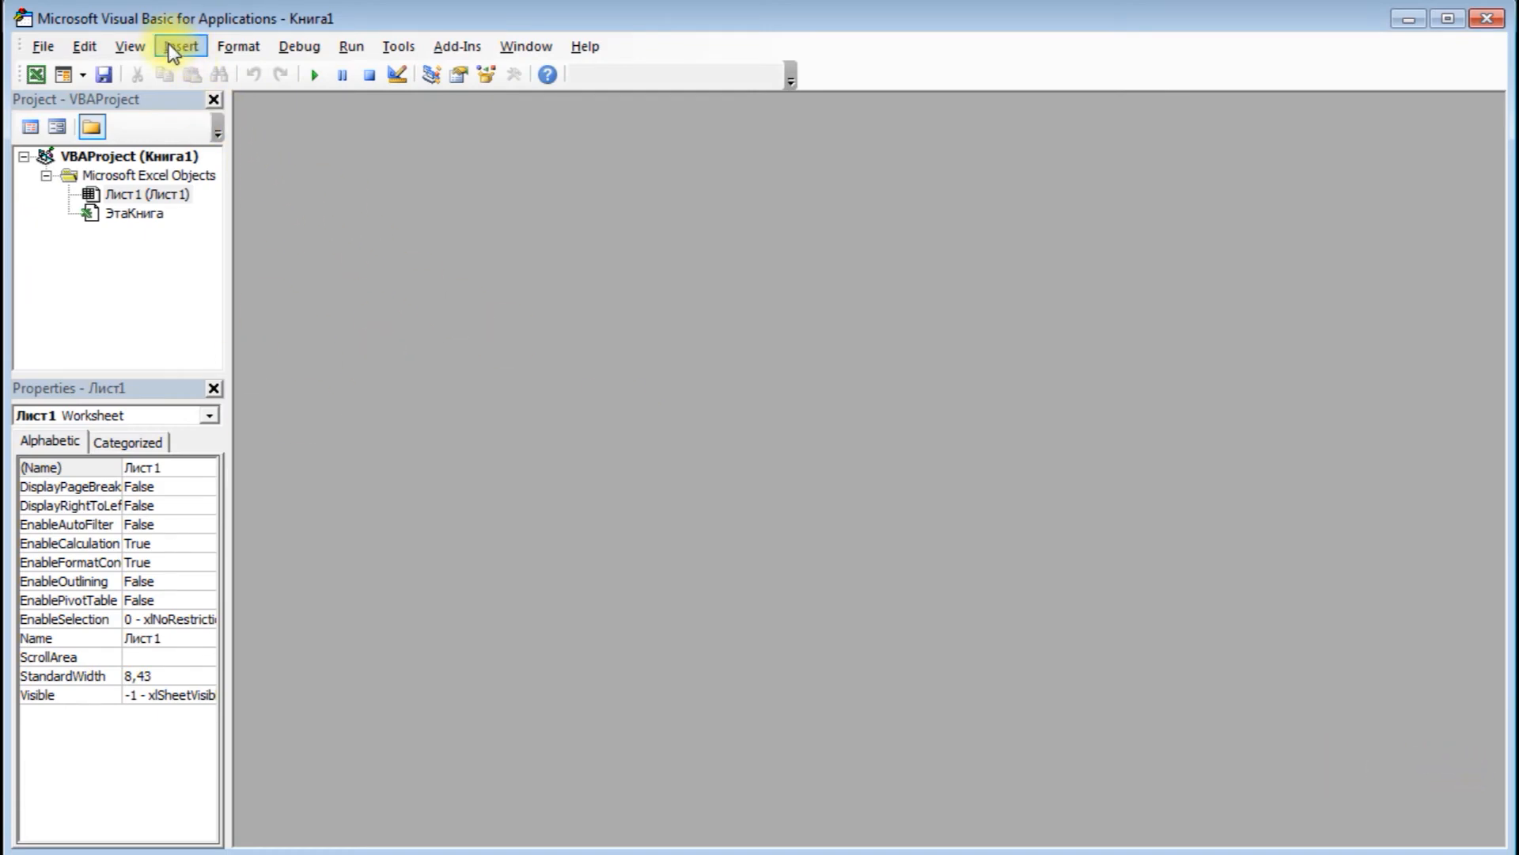
click(211, 123)
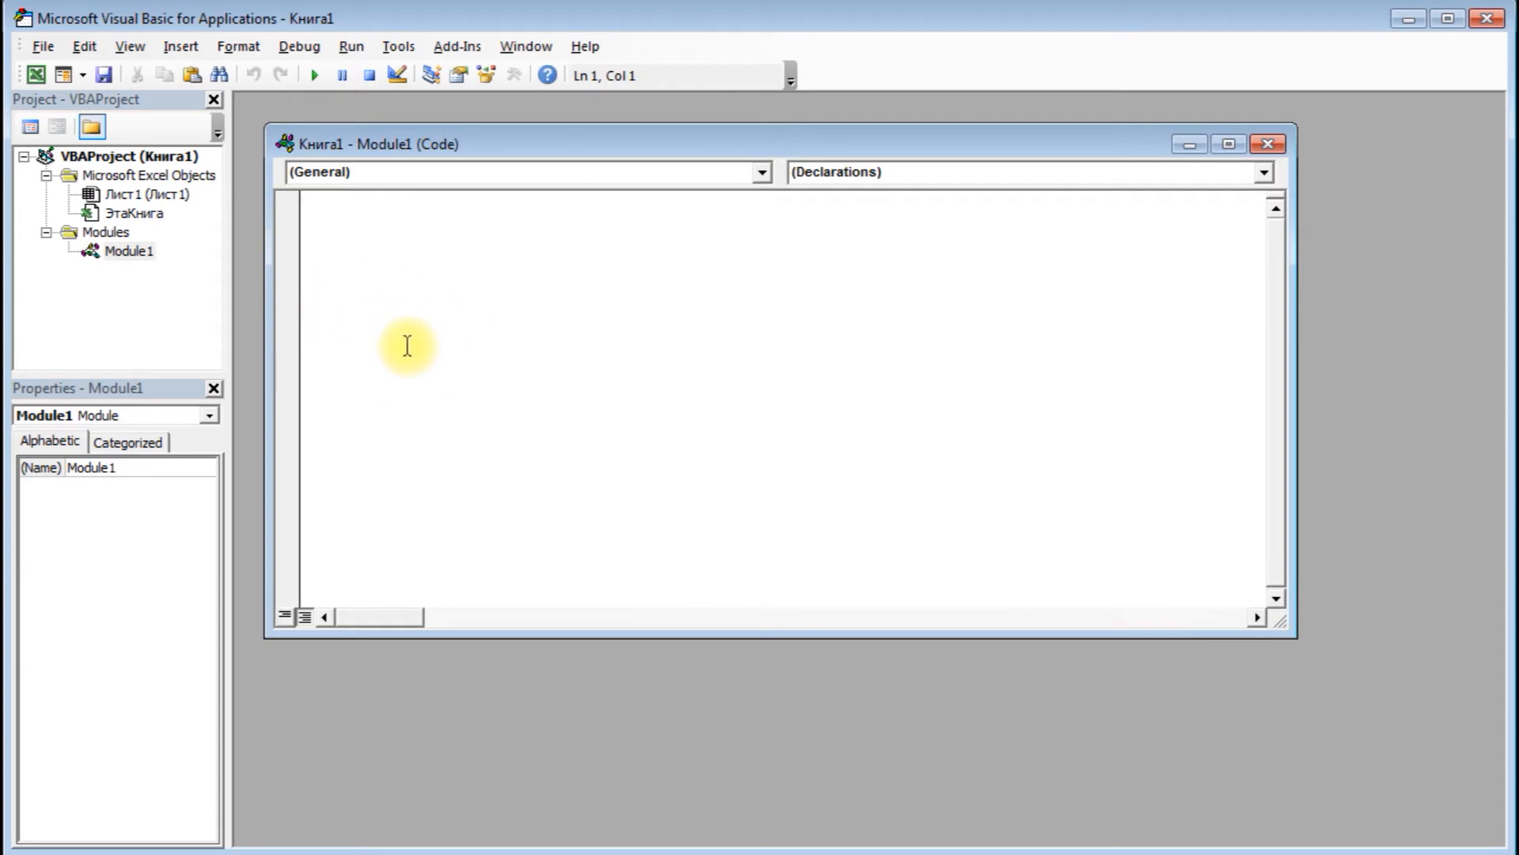
click(464, 271)
text(Function GenerateQR(qrcode_value As String)      Dim URL As String     Dim My_Cell As Range      Set My_Cell = Application.Caller     URL = "https://chart.googleapis.com/chart?chs=100x100&&cht=qr&chl=" & qrcode_value     On Error Resume Next       ActiveSheet.Pictures("My_QR_CODE_" & My_Cell.Address(False, False)).Delete     On Error GoTo 0     ActiveSheet.Pictures.Insert(URL).Select     With Selection.ShapeRange(1)      .Name = "My_QR_CODE_" & My_Cell.Address(False, False)      .Left = My_Cell.Left + 5      .Top = My_Cell.Top + 5     End With     GenerateQR = ""  End Function)
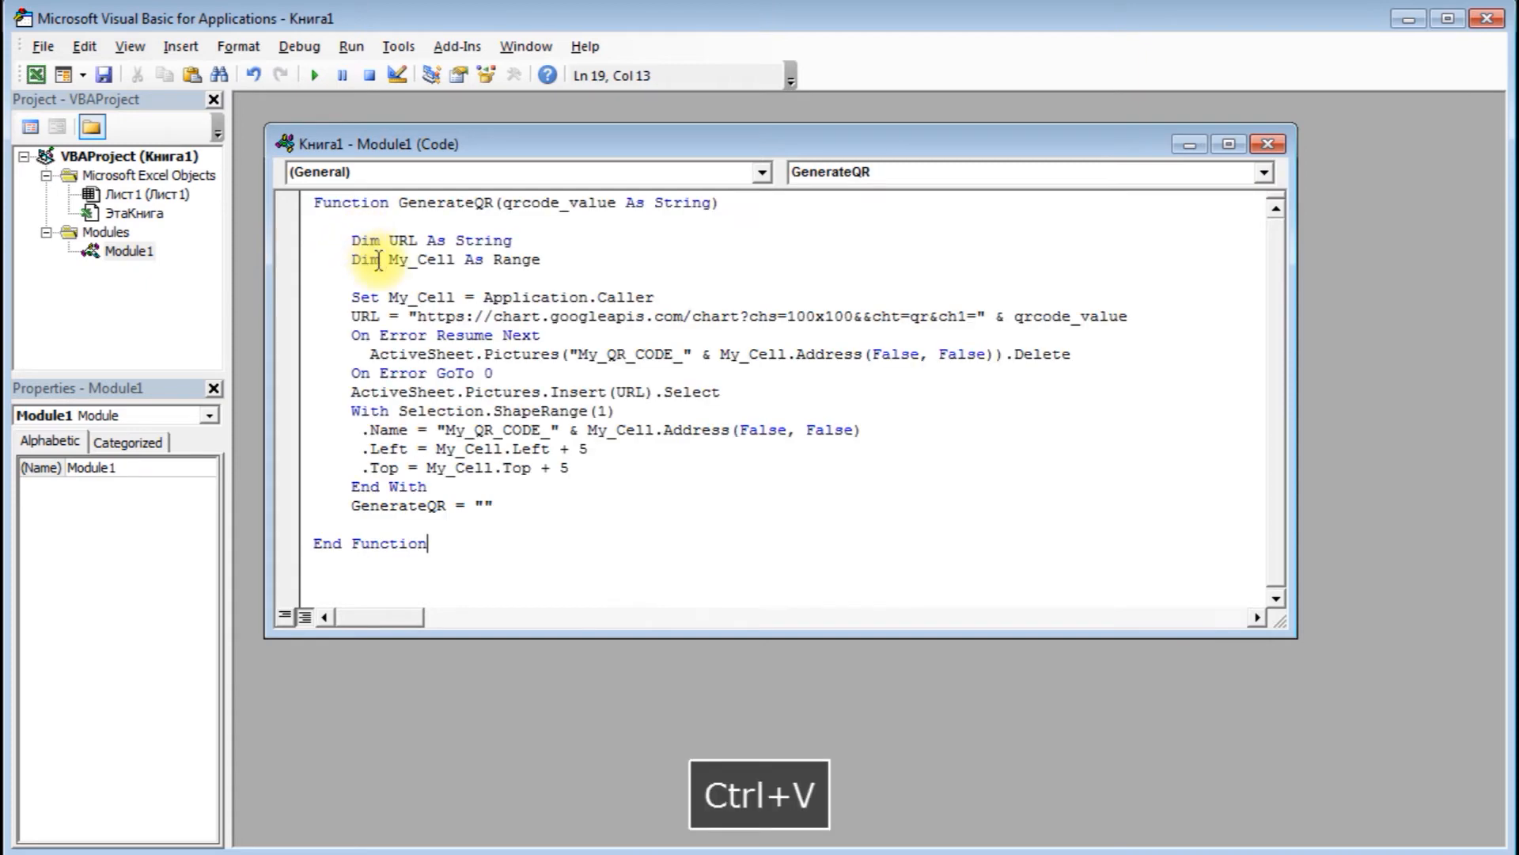
double_click(364, 505)
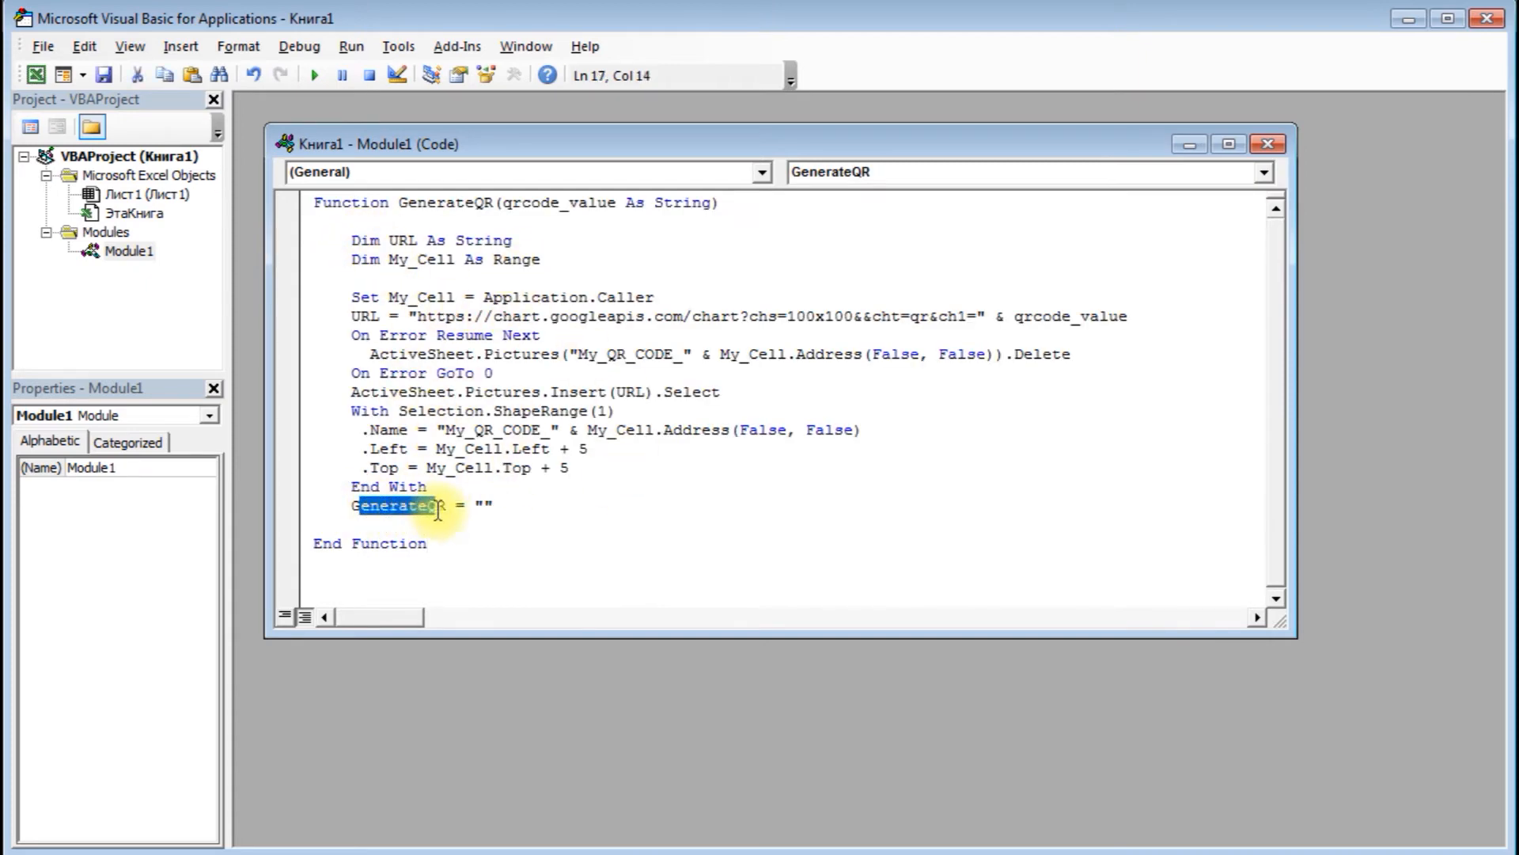
click(358, 507)
double_click(358, 506)
click(553, 519)
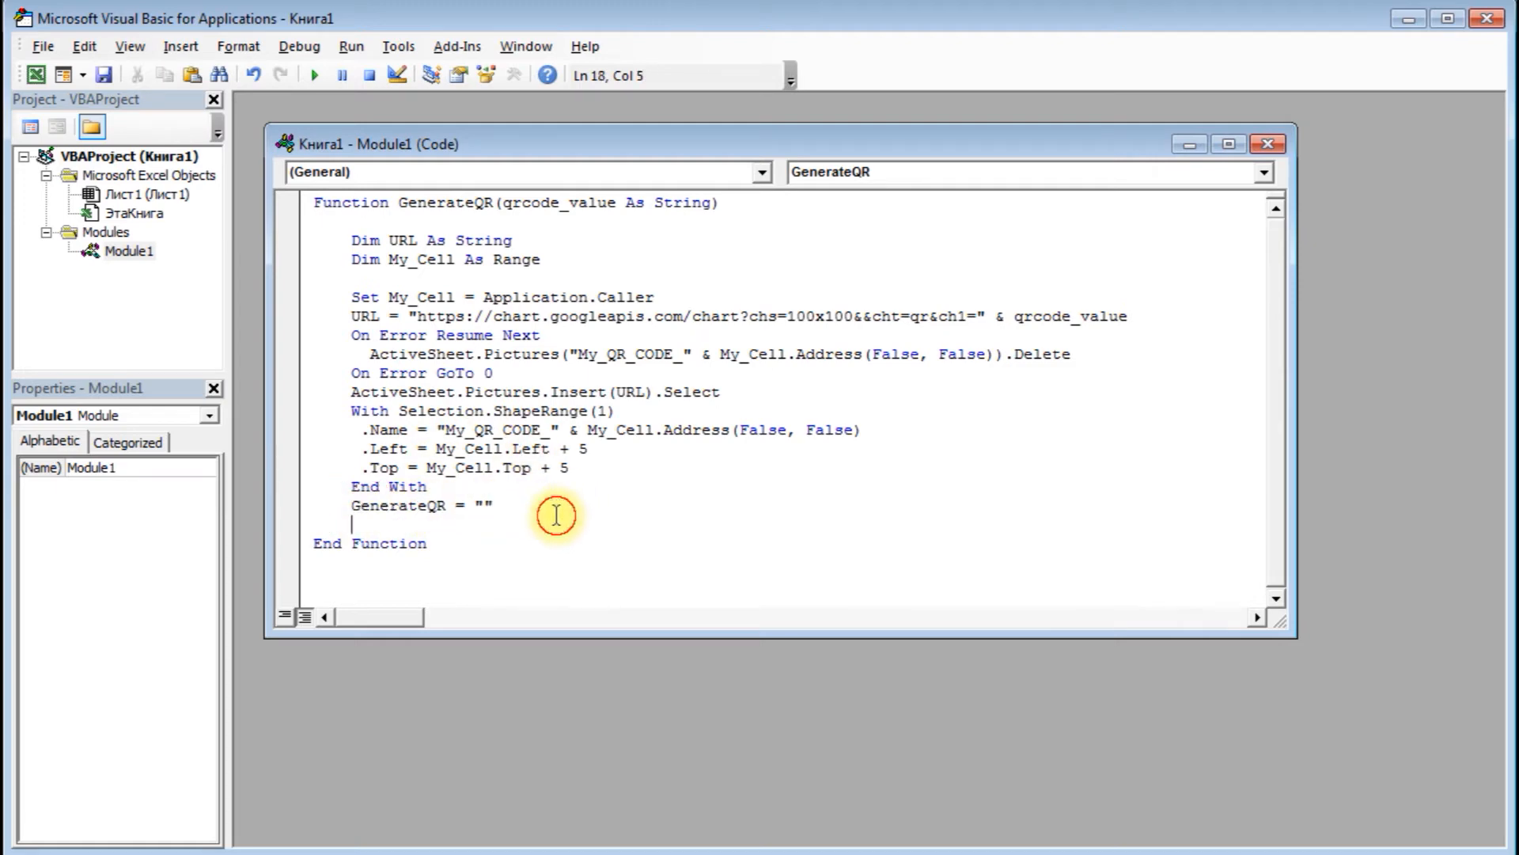
- Save the workbook to the desktop as a macro-enabled Excel workbook (*.xlsm) named qr code generator
click(104, 74)
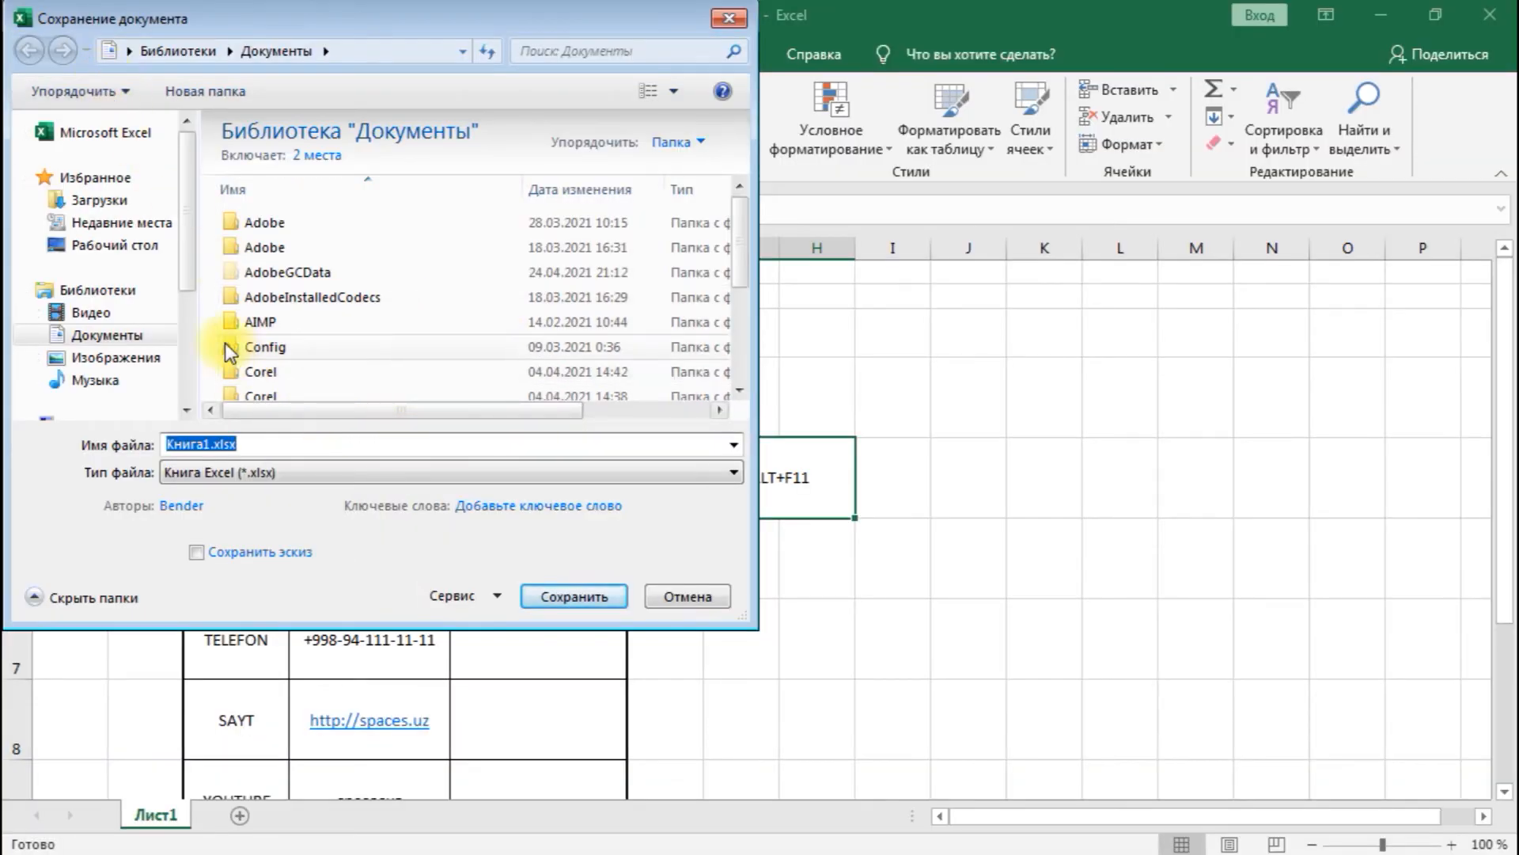
click(118, 245)
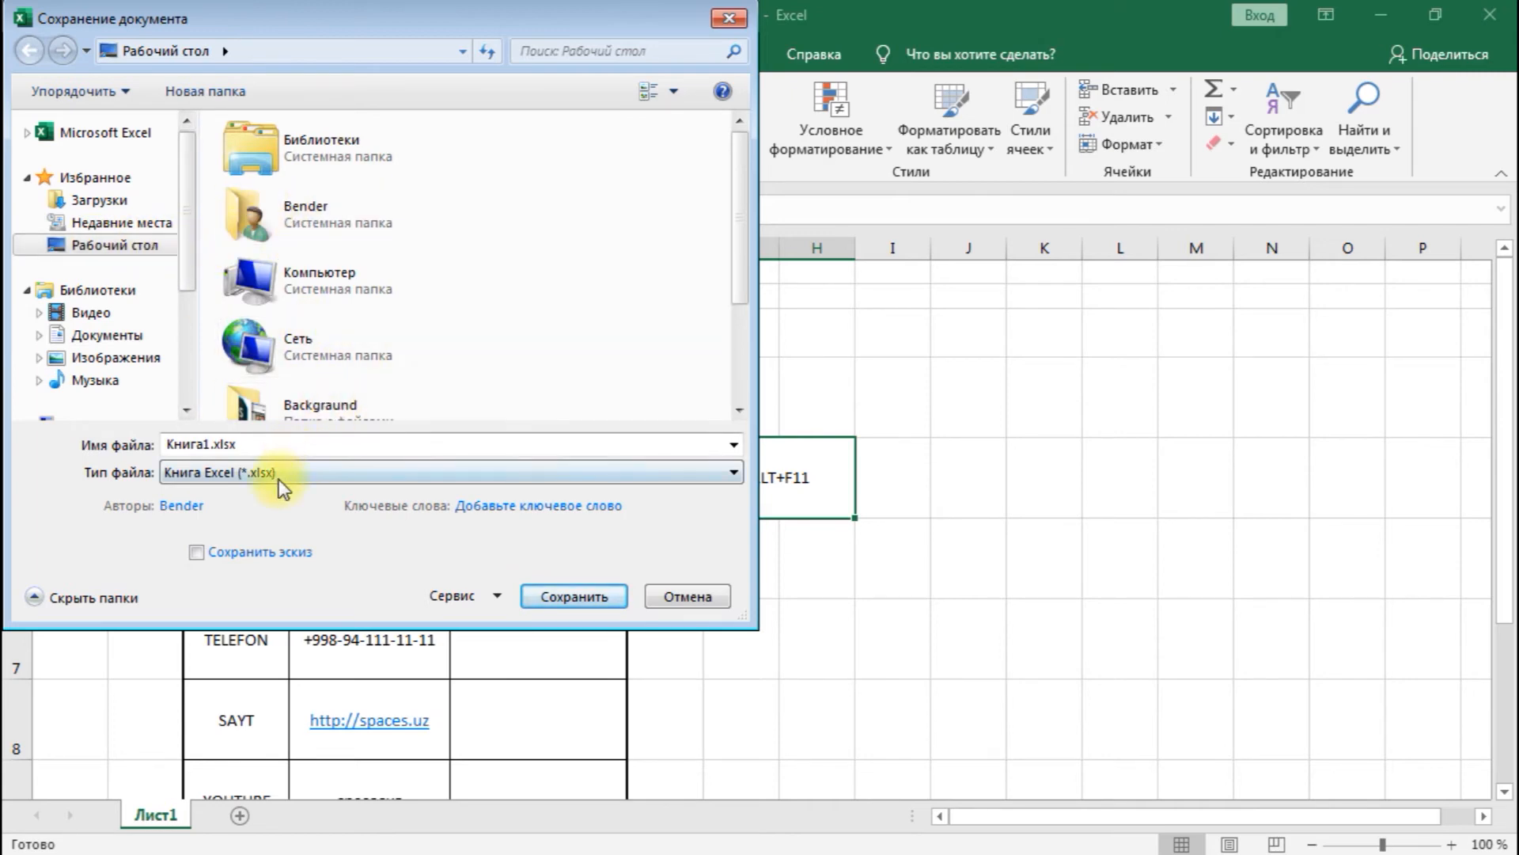
click(197, 473)
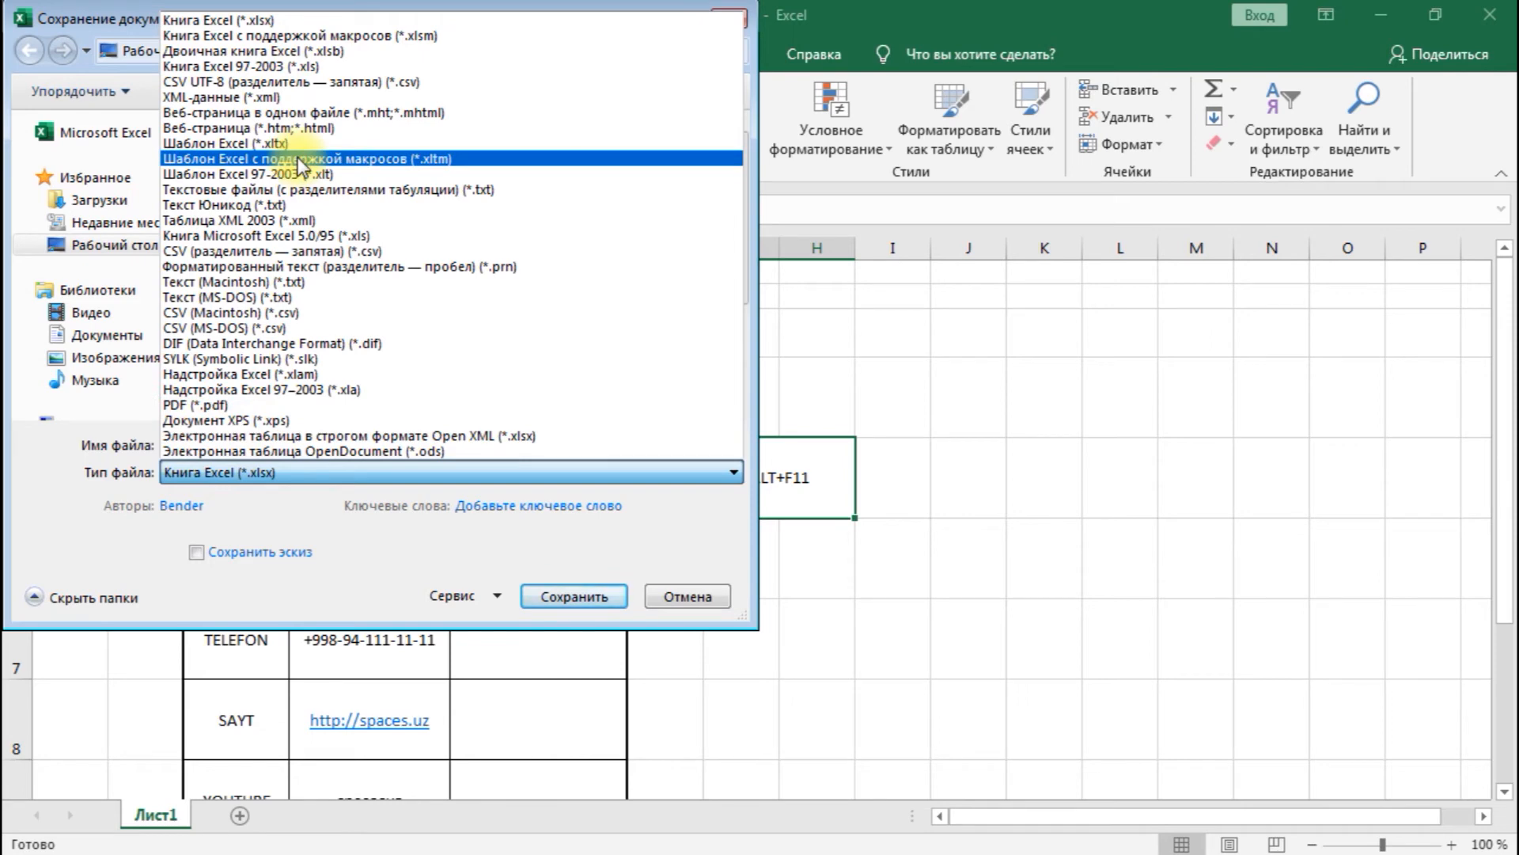
click(367, 53)
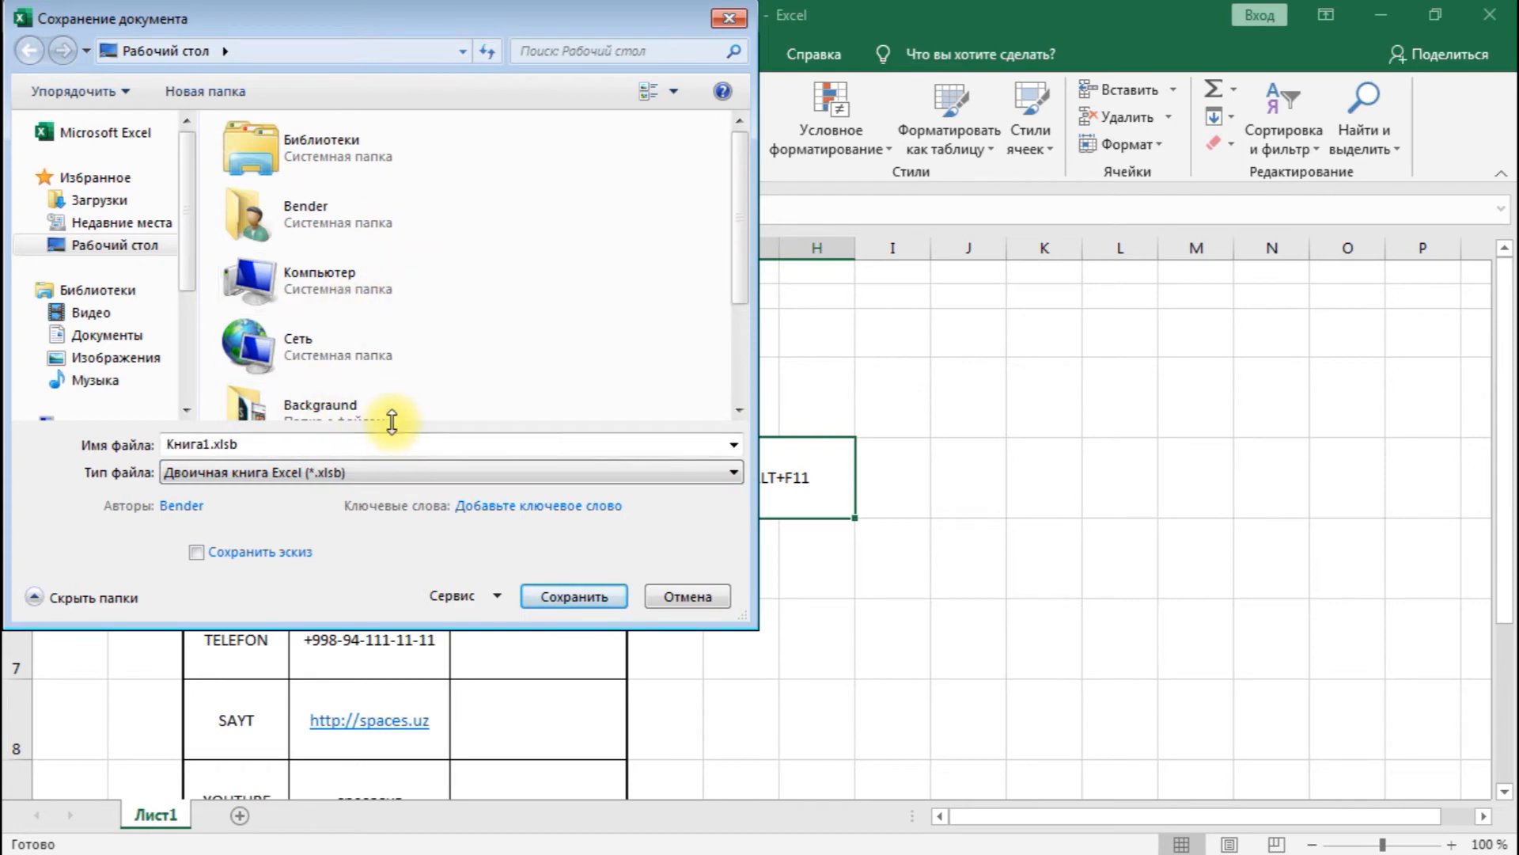
key(F9)
click(231, 477)
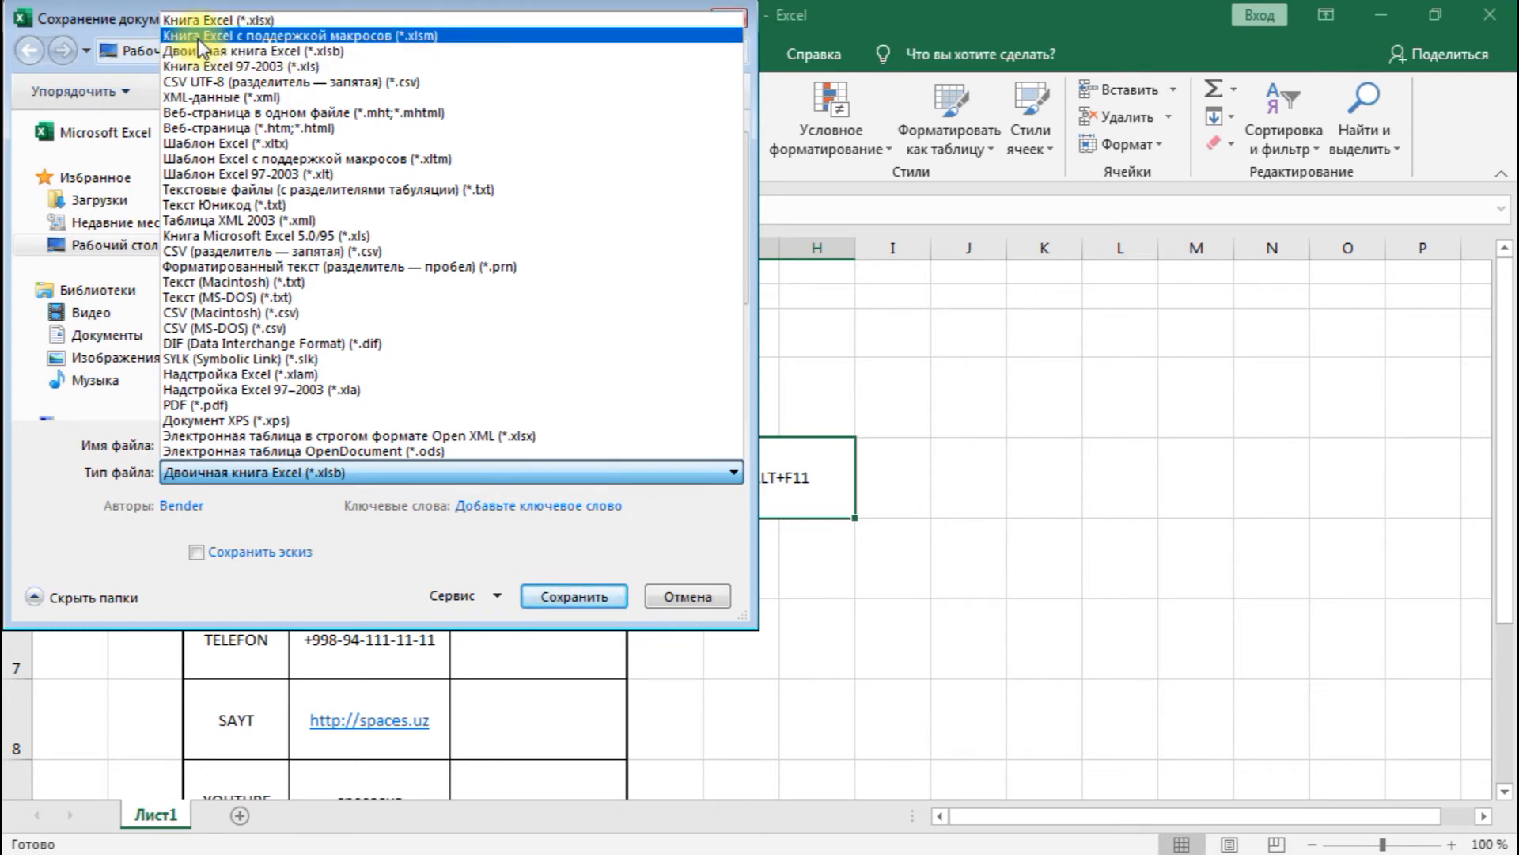
click(368, 35)
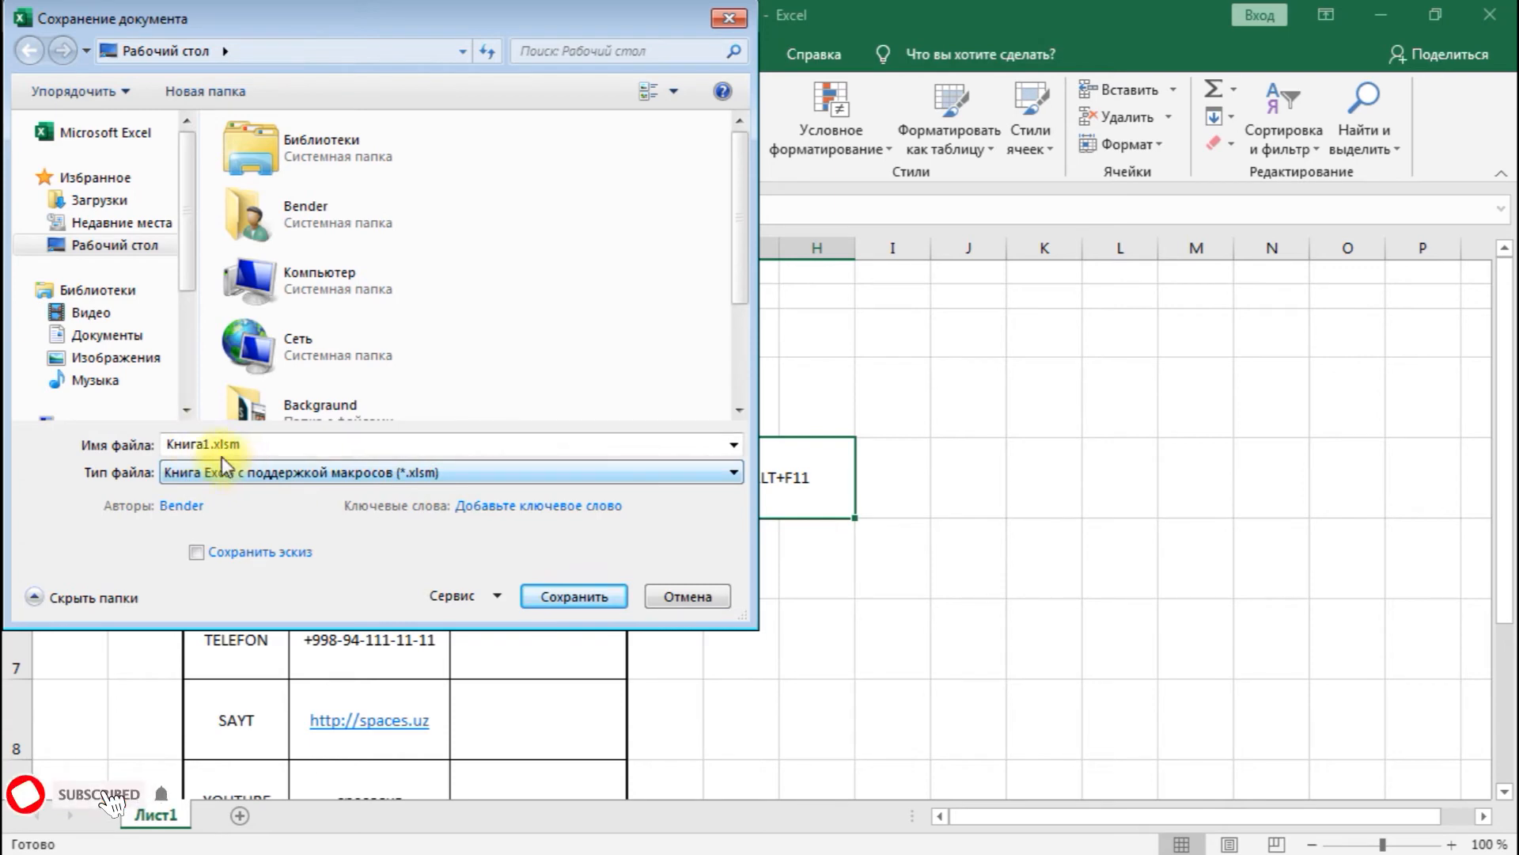
drag(198, 444, 474, 445)
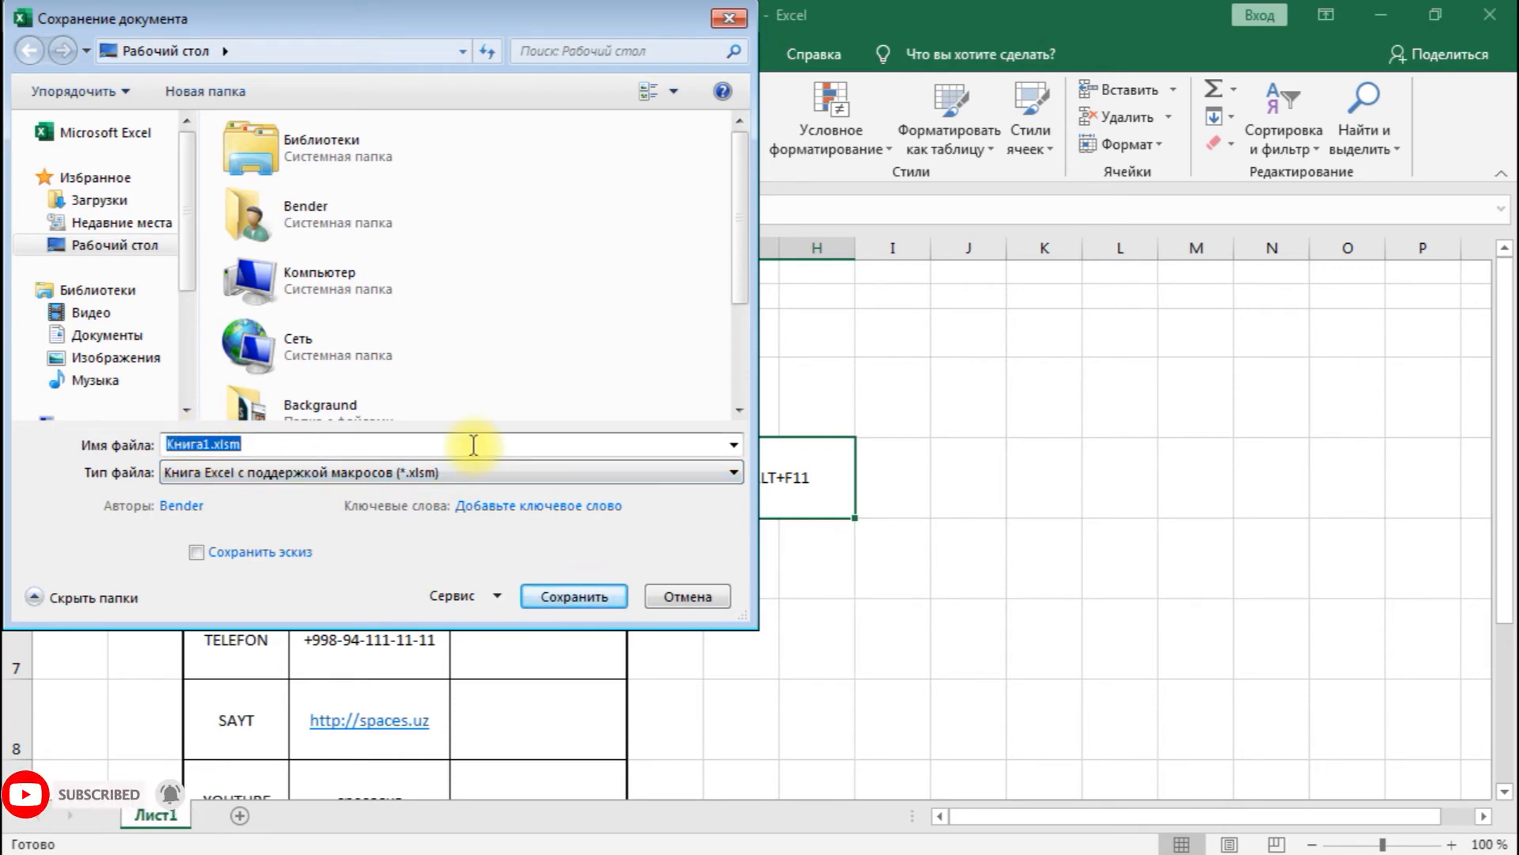
text(qr c)
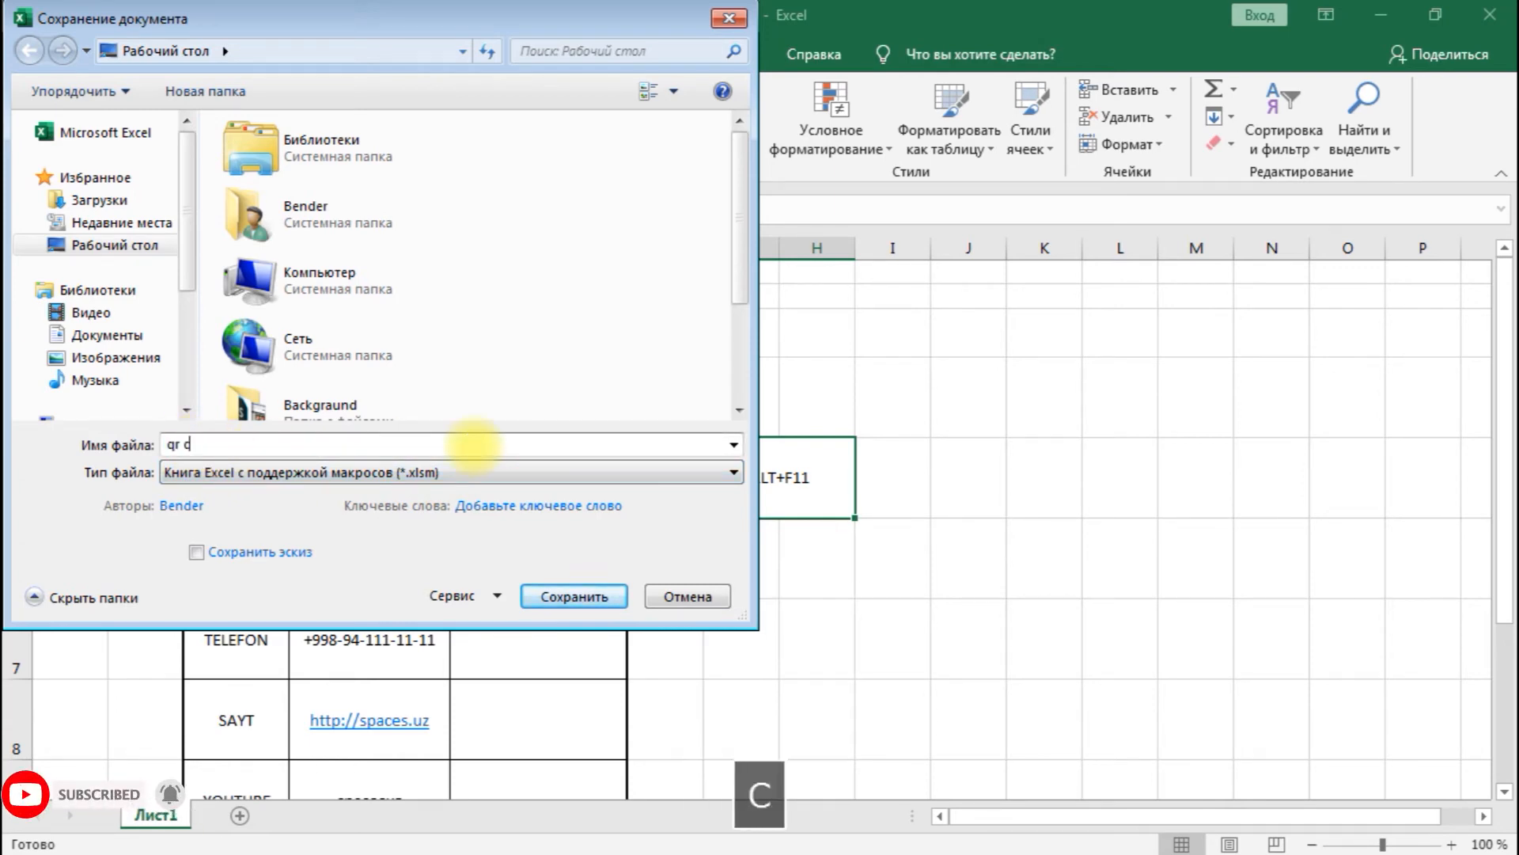
text(ode generator)
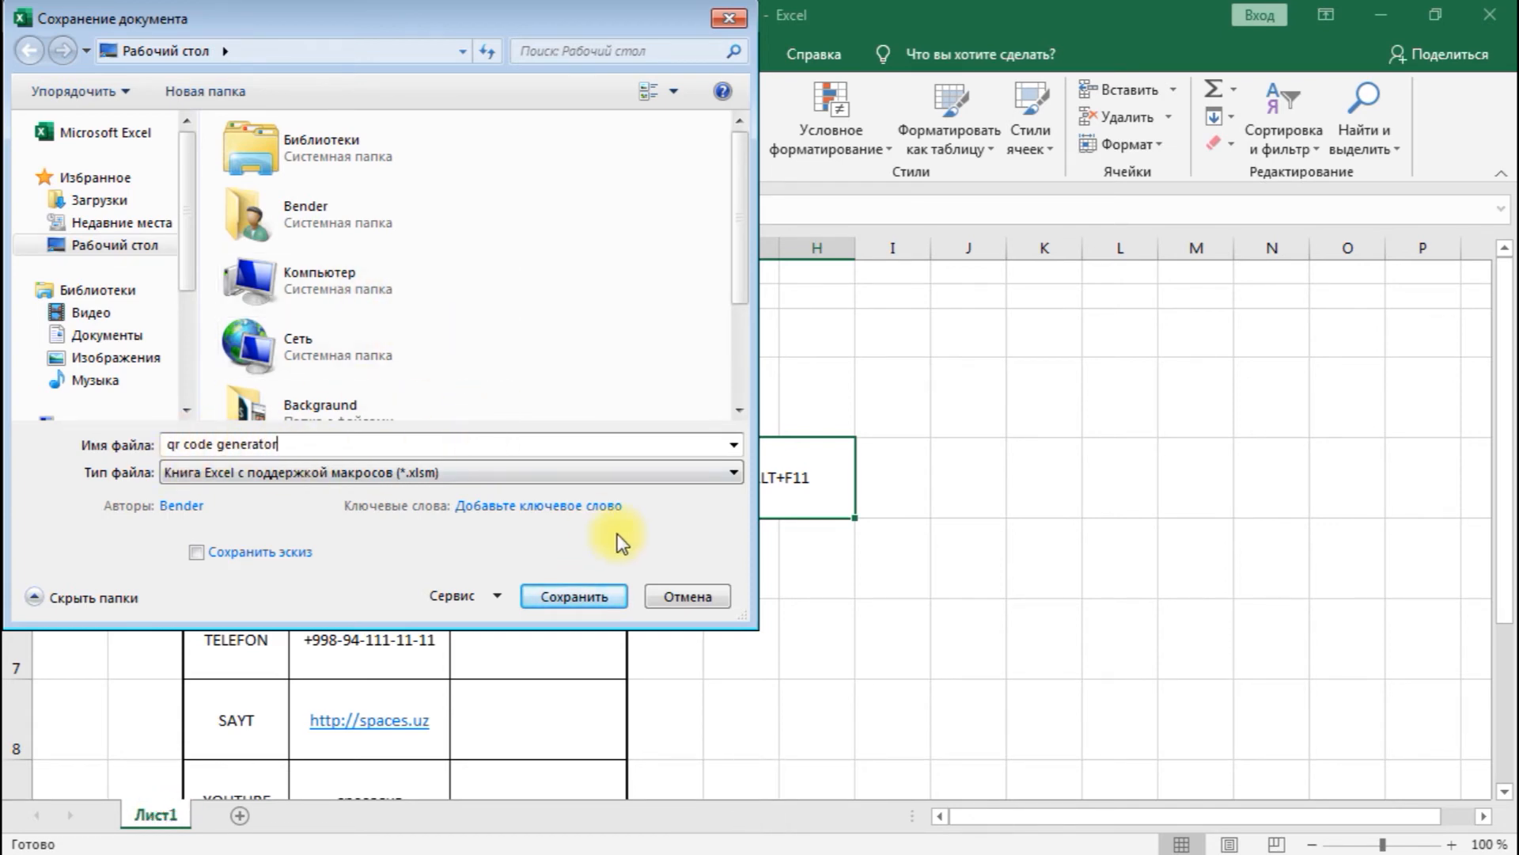
click(578, 595)
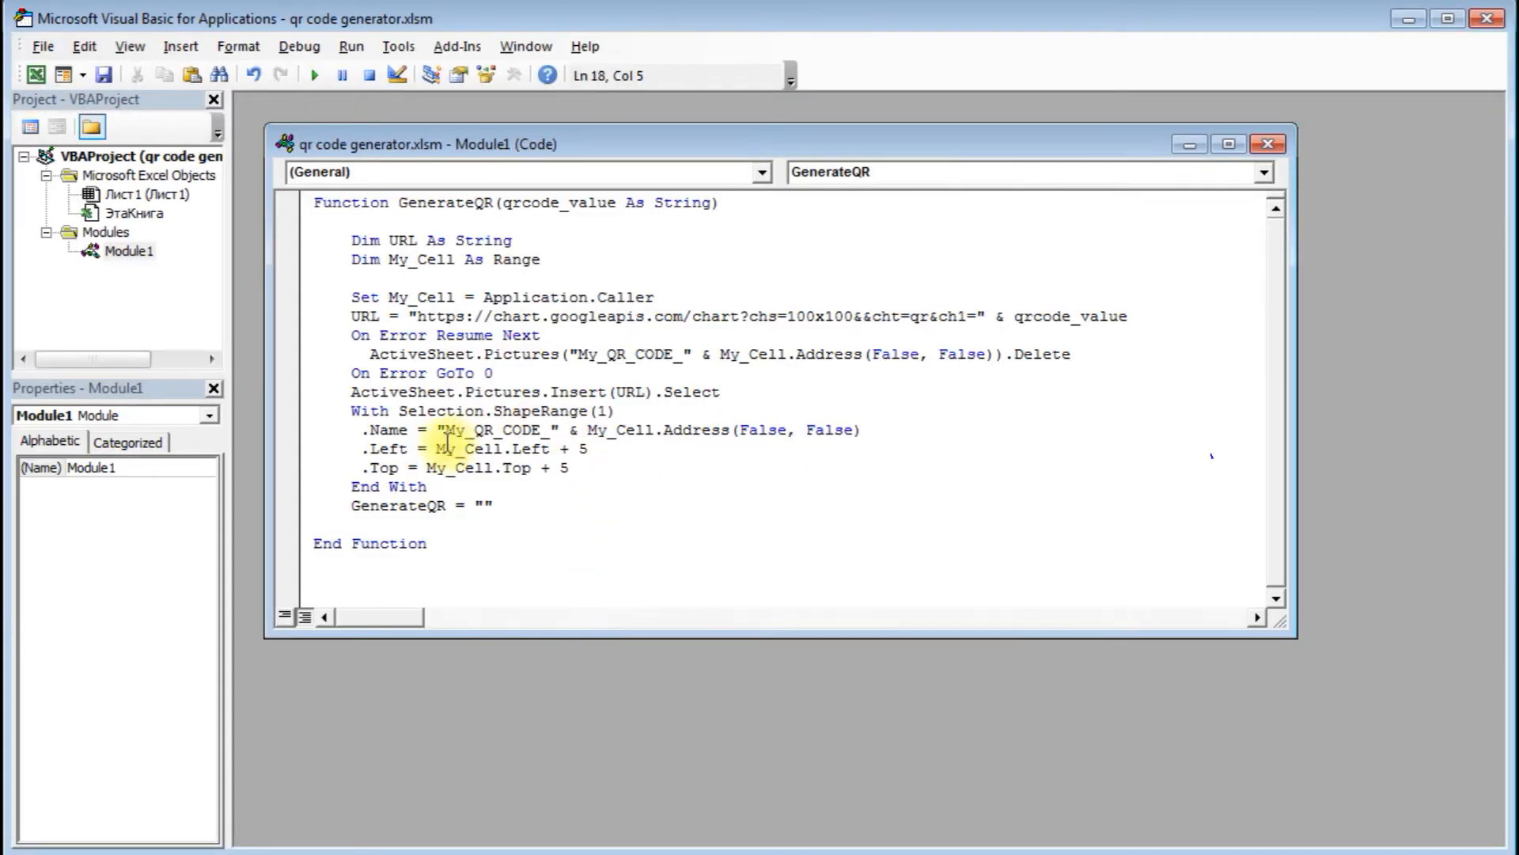
- Close the module code window, the Visual Basic editor and the workbook, and refresh the desktop
click(1268, 143)
click(1484, 21)
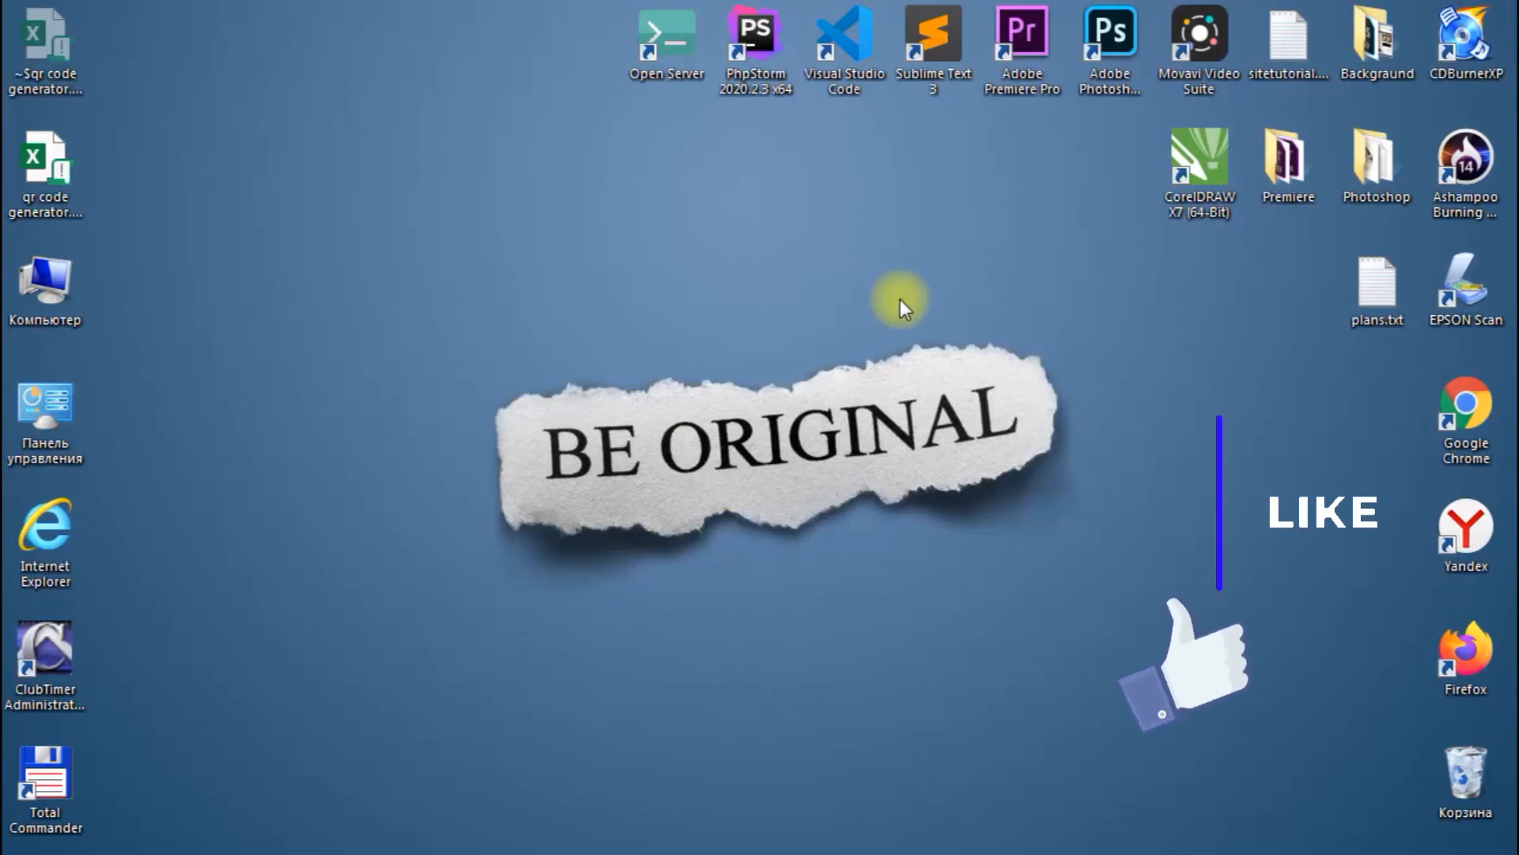
right_click(265, 250)
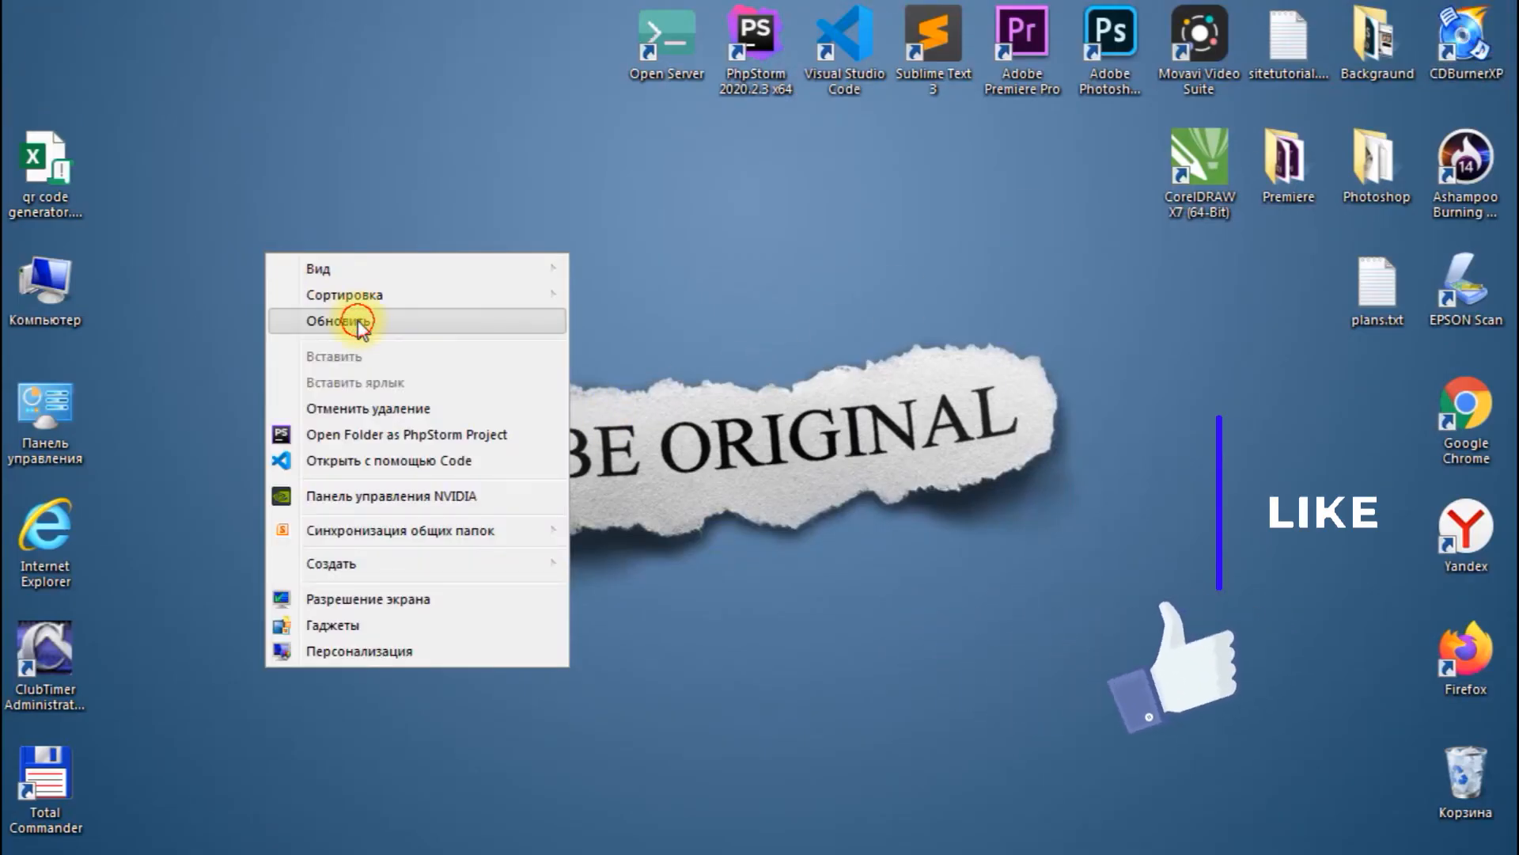
click(348, 322)
right_click(269, 177)
click(244, 245)
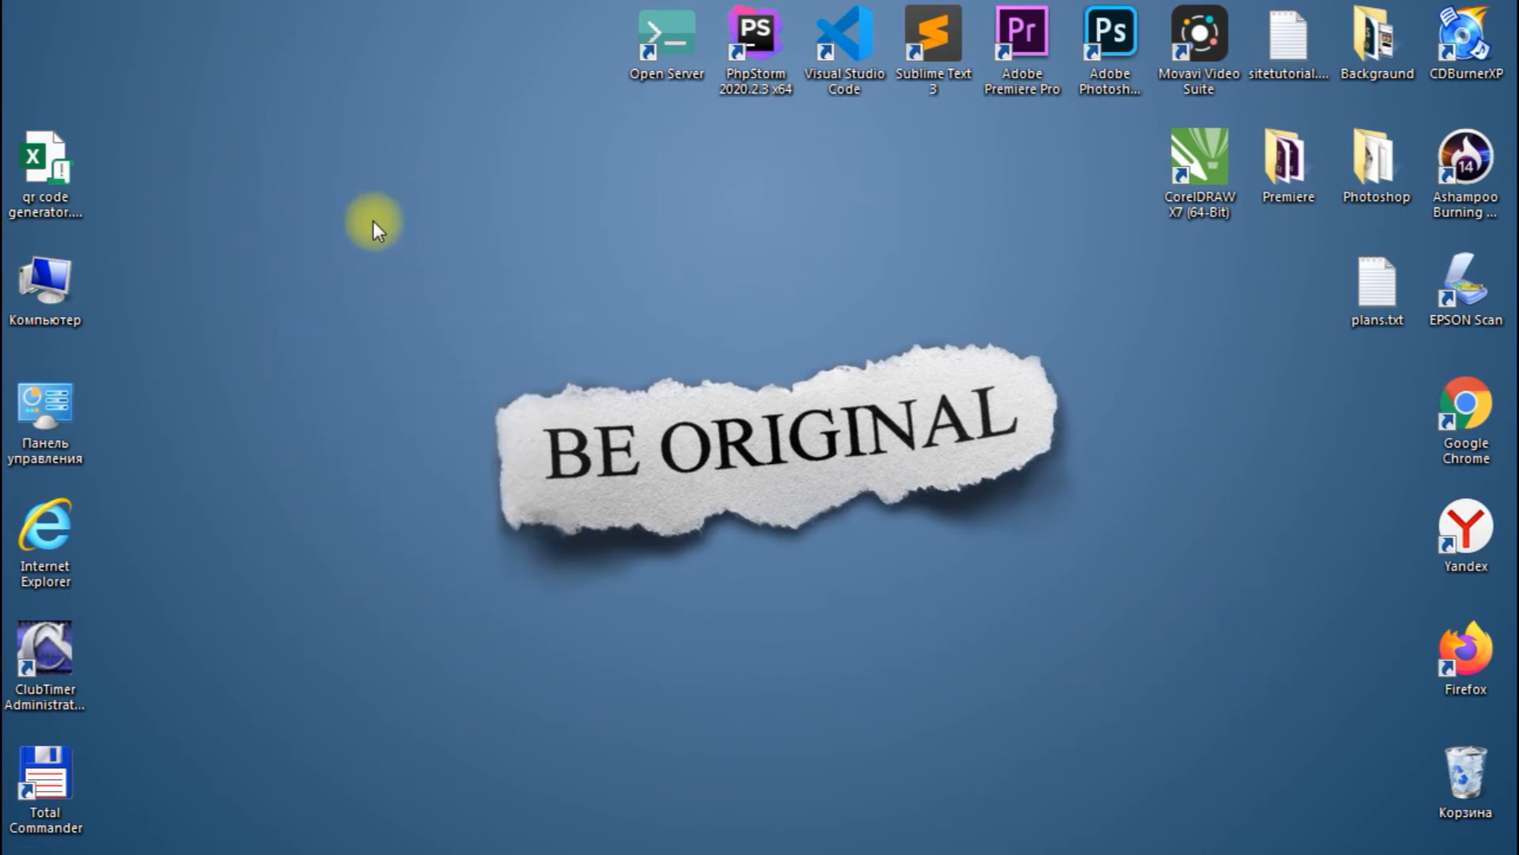
- Reopen the qr code generator workbook from the desktop and enable its macro content
drag(52, 164, 583, 232)
double_click(584, 312)
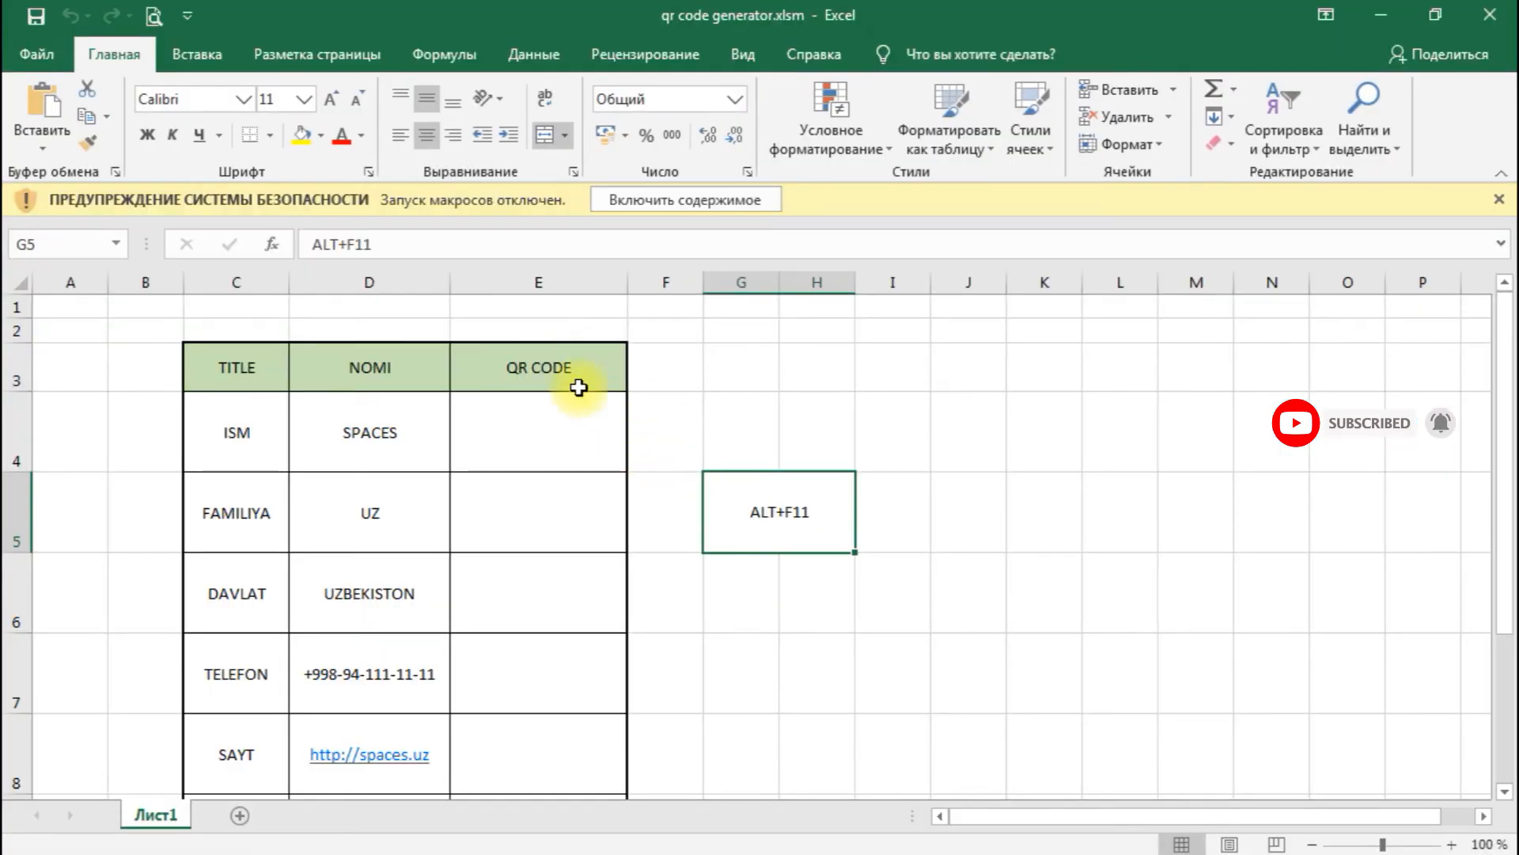
click(645, 207)
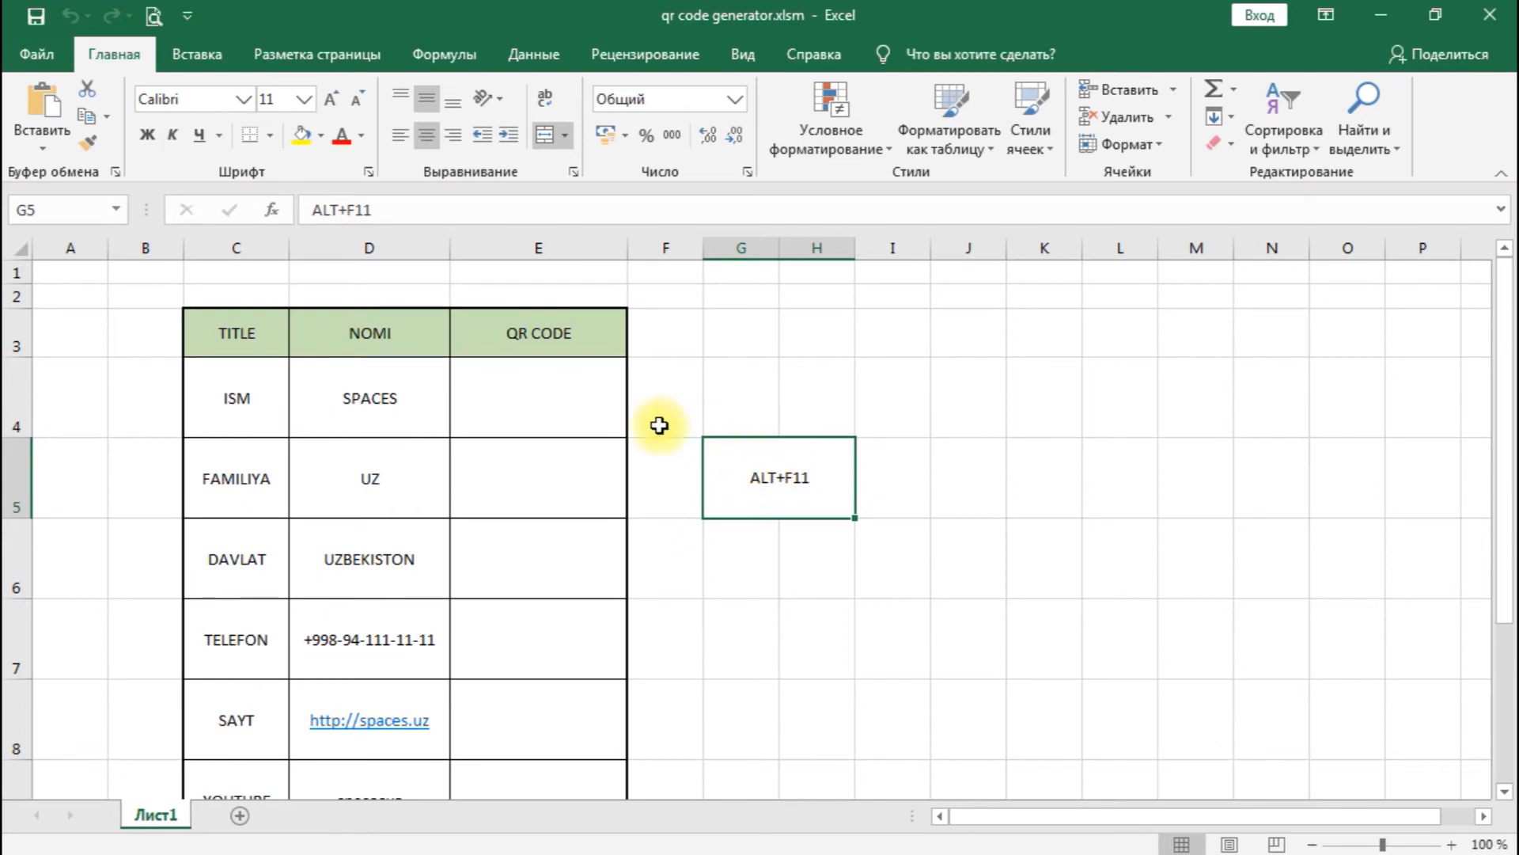
- Enter =g in cell E4, the QR CODE cell of the ISM row
click(539, 401)
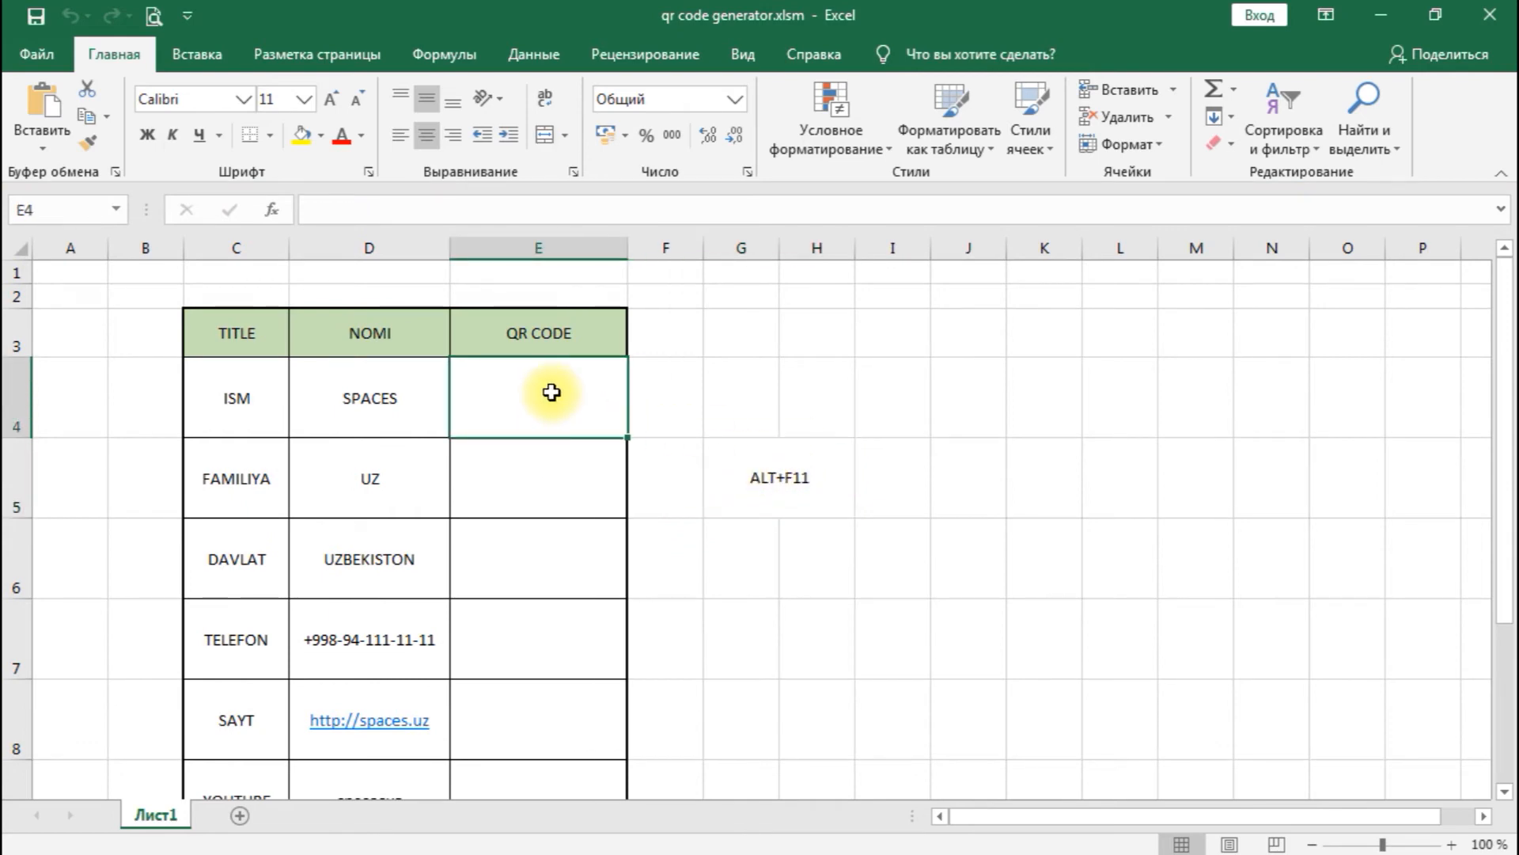
text(=)
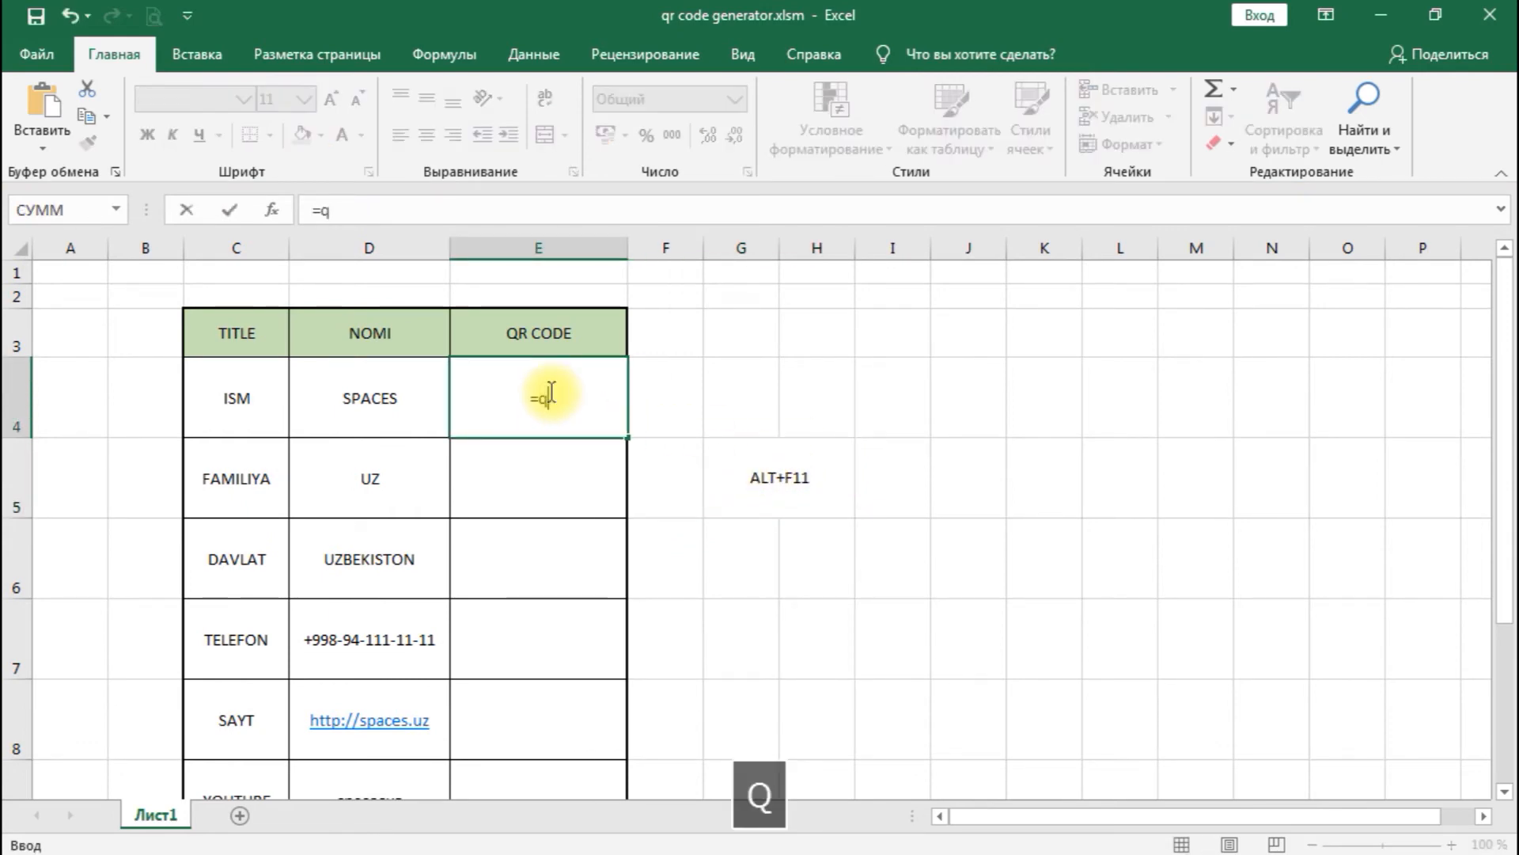
text(qr)
key(BackSpace)
key(BackSpace)
text(g)
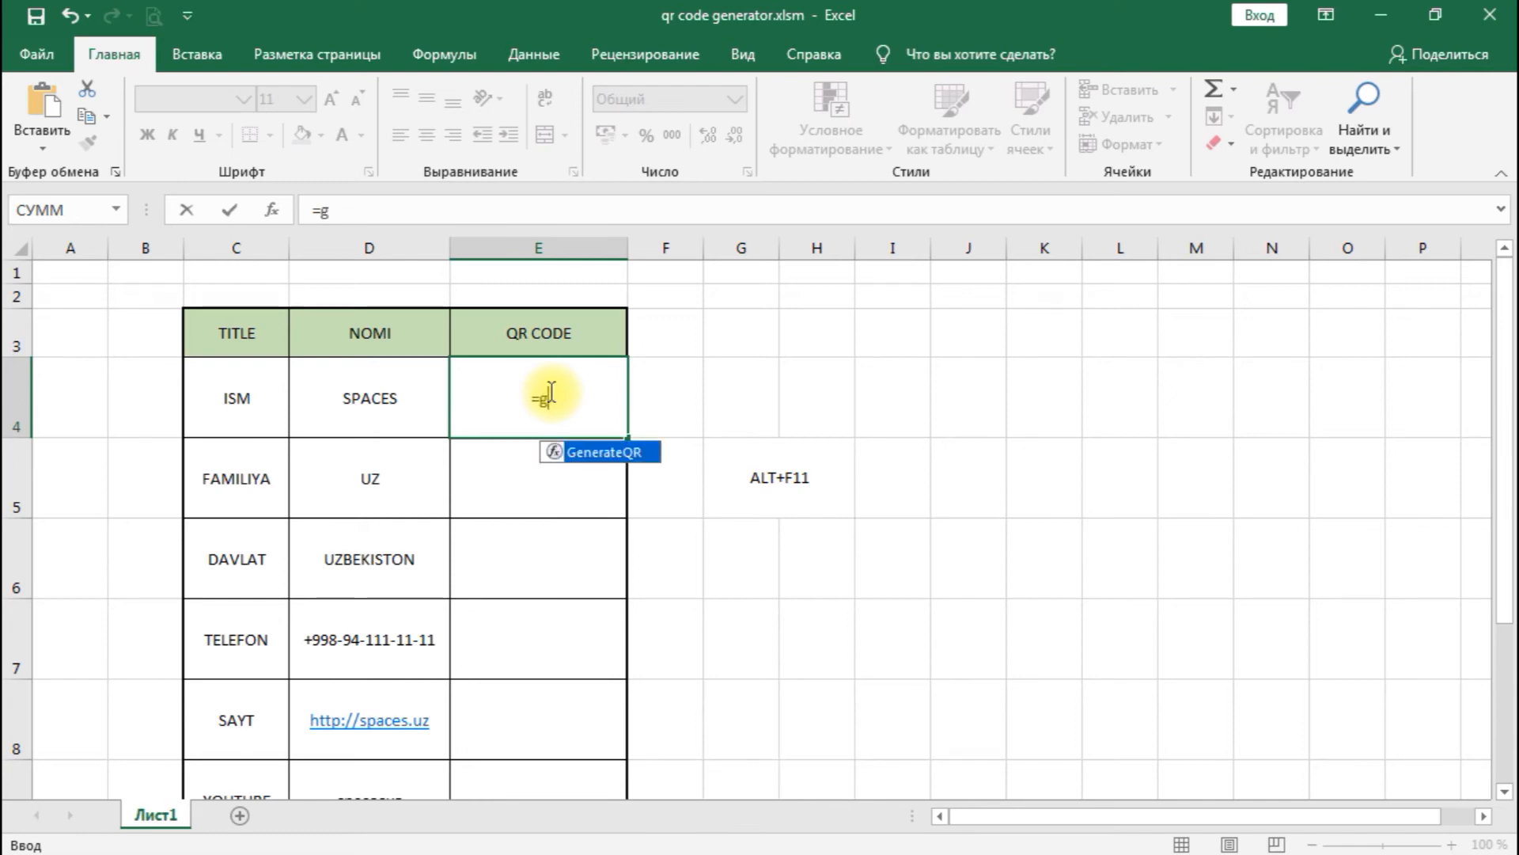
key(Return)
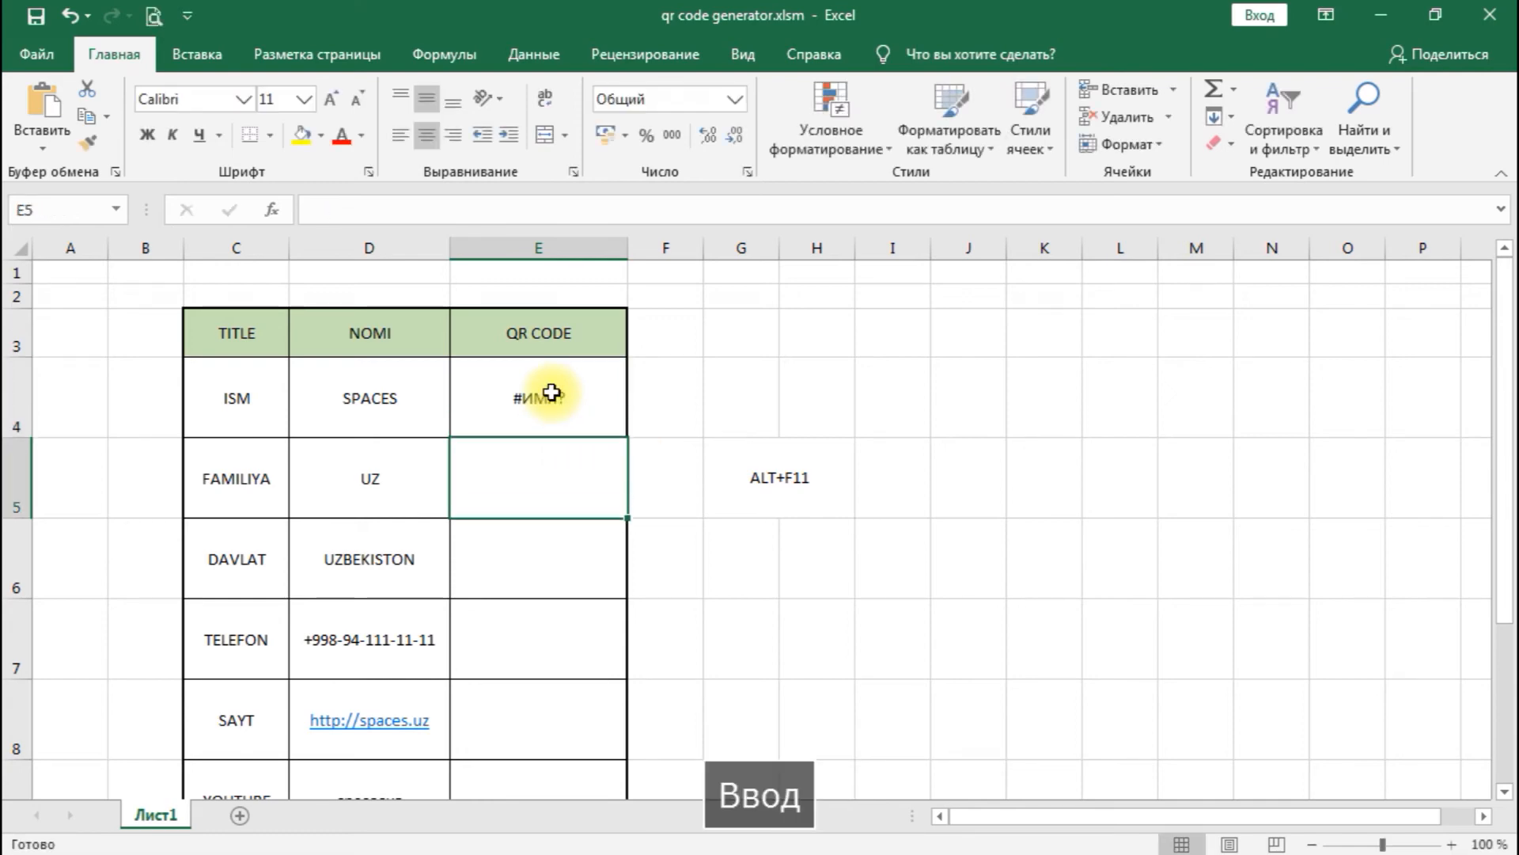
- Complete the formula in cell E4 as =generateQR(D4), referencing the SPACES entry
click(565, 415)
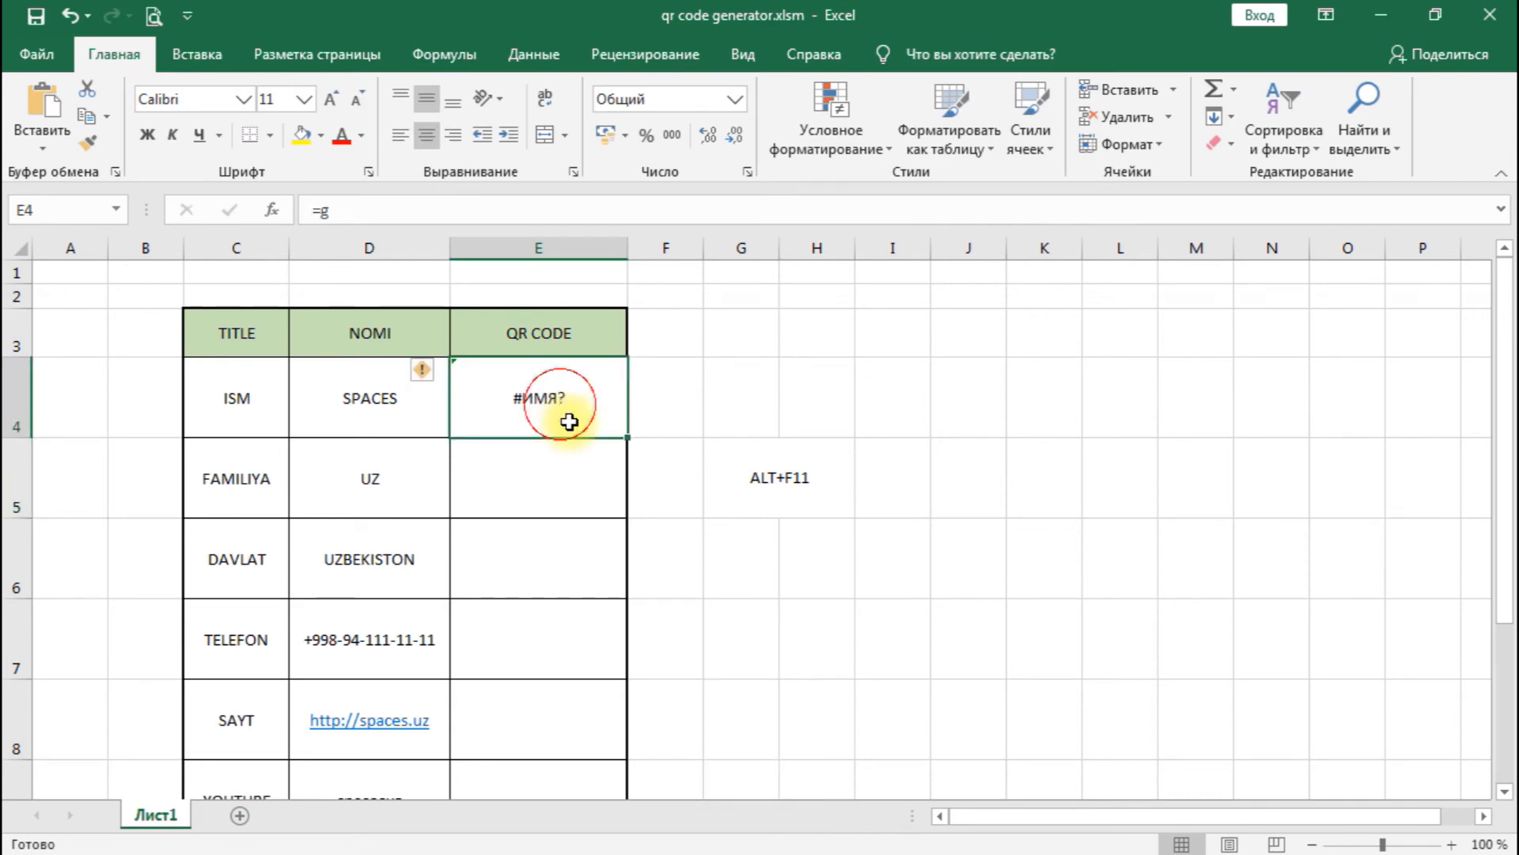
key(F2)
text(e)
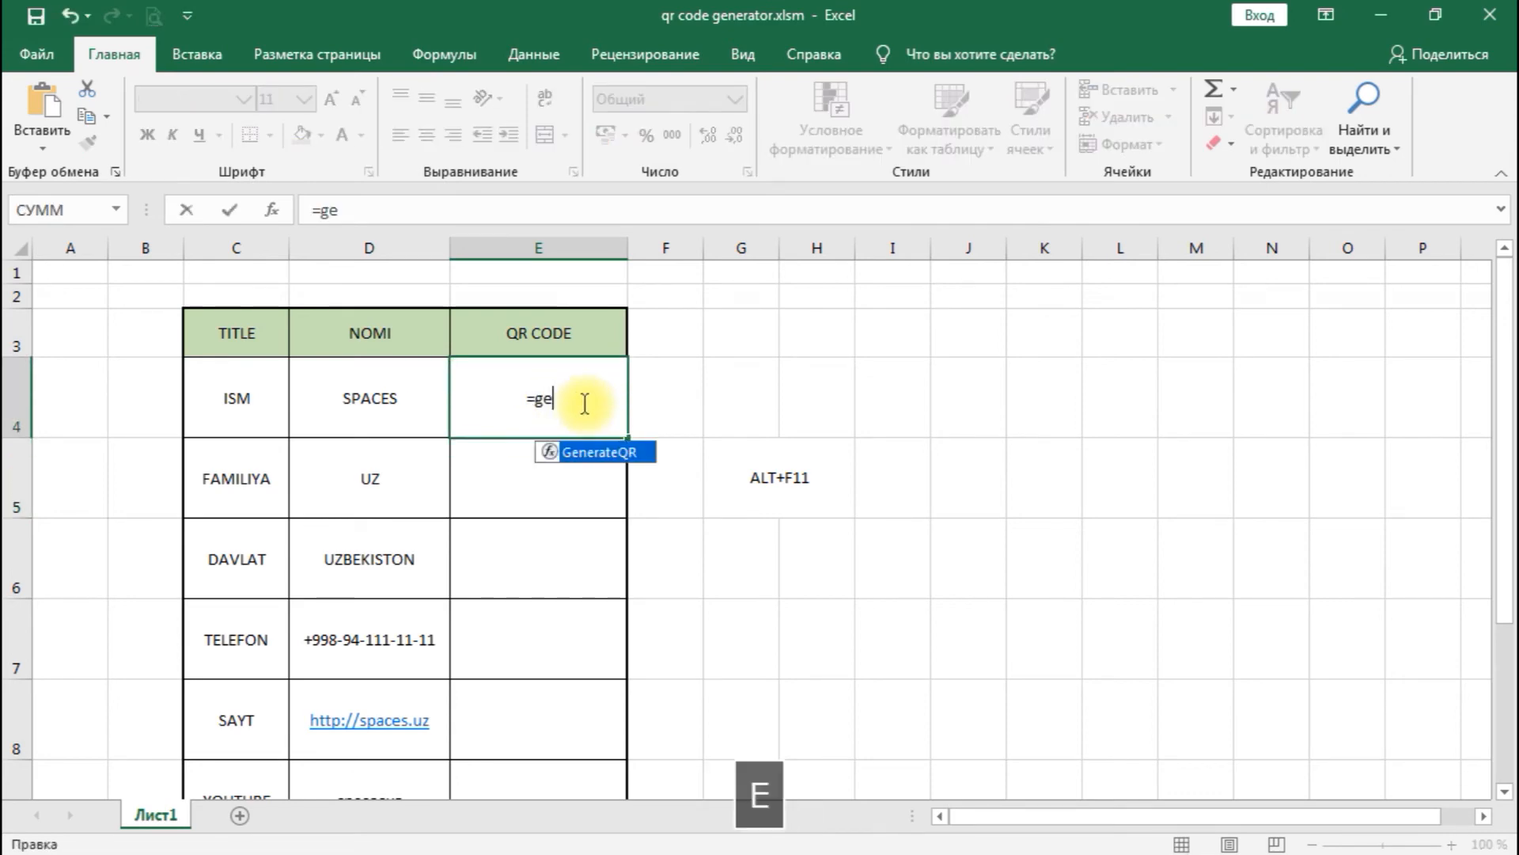
text(ne)
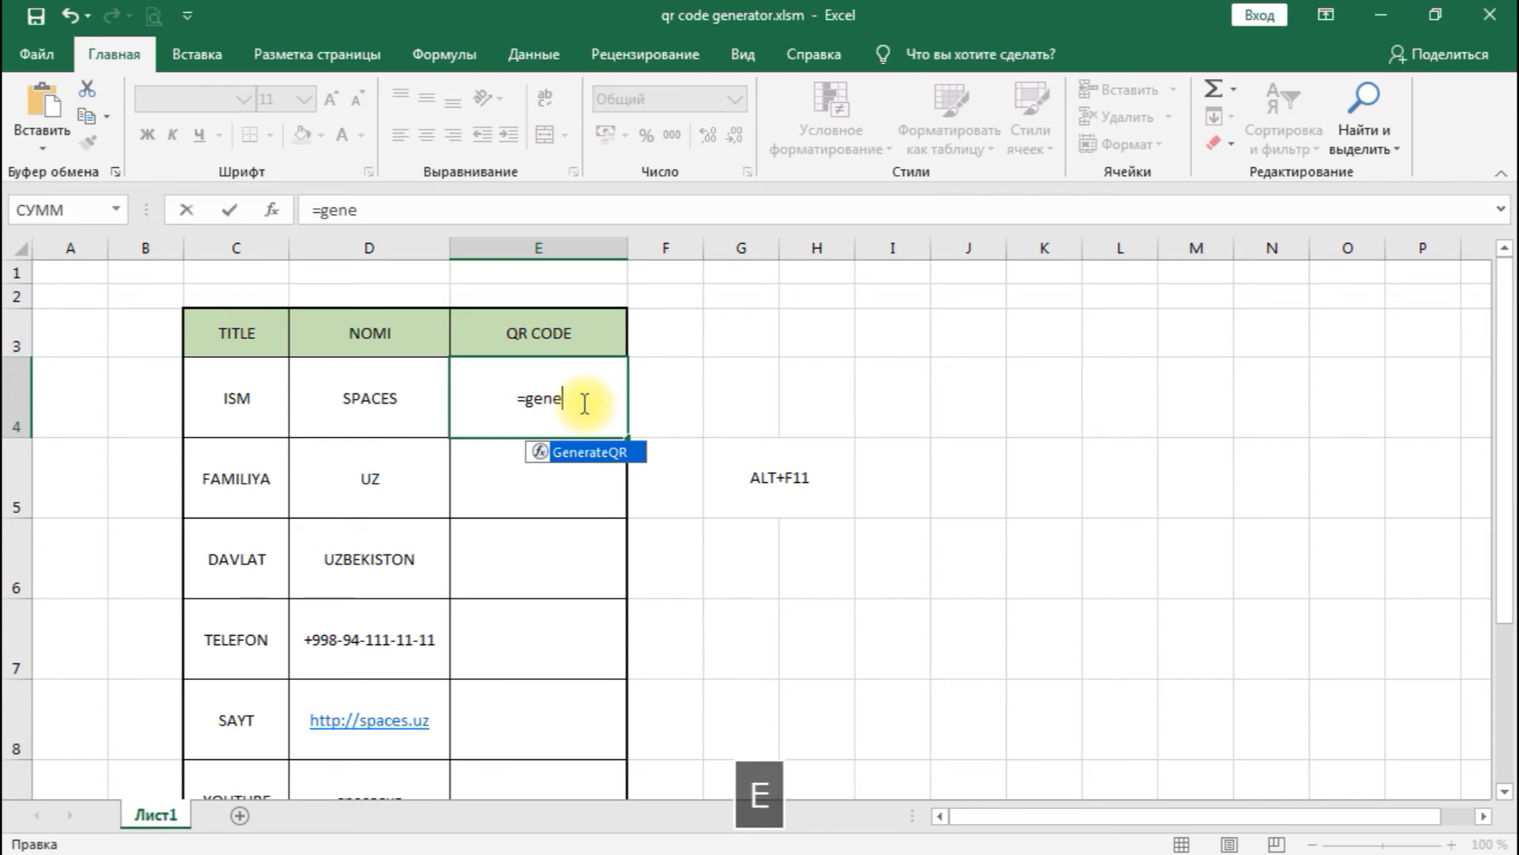
text(rate)
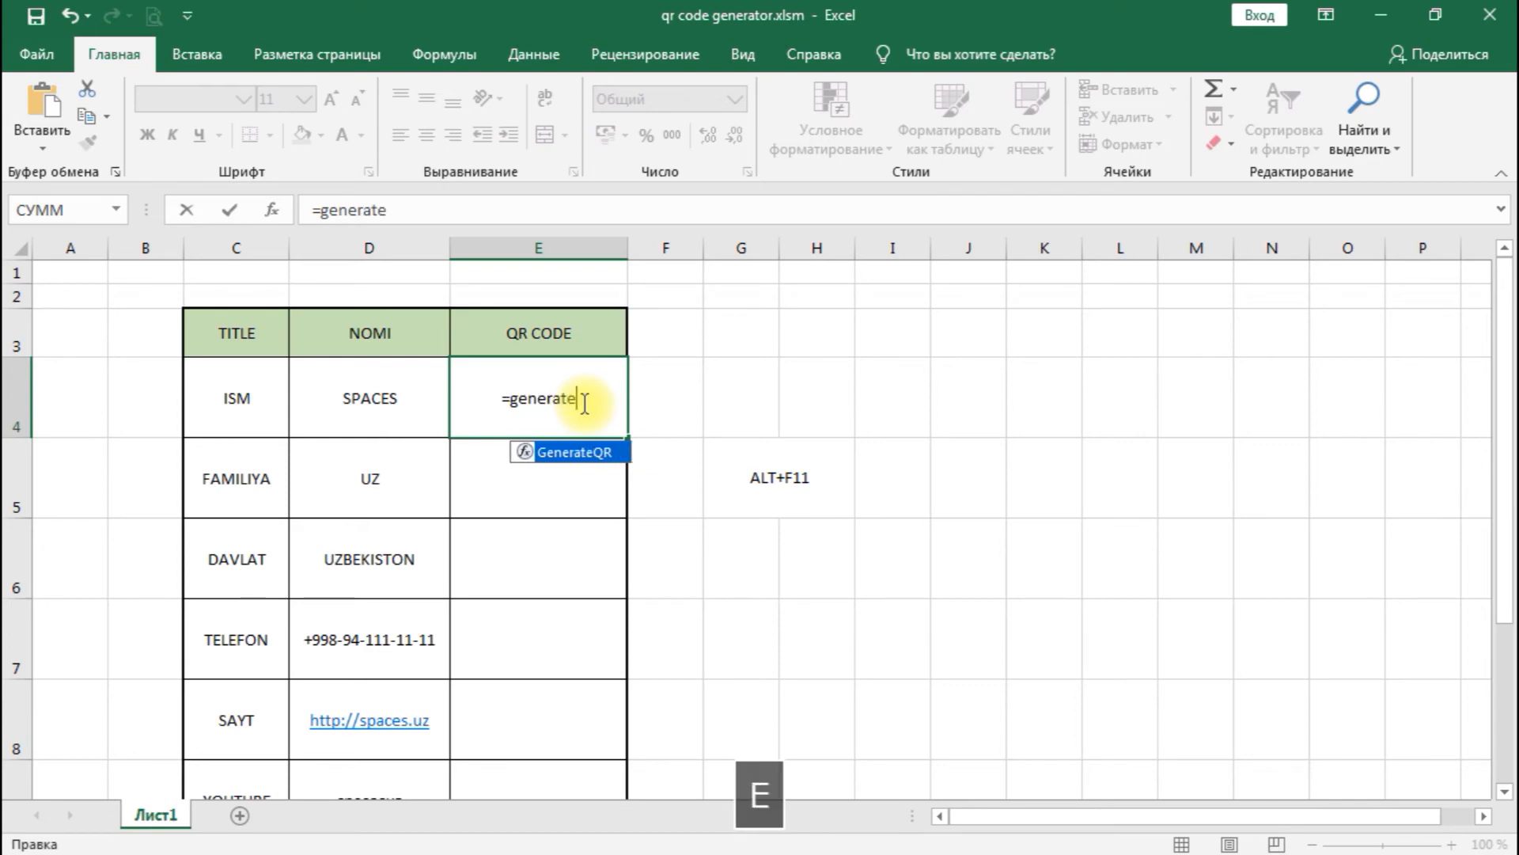
text(QR)
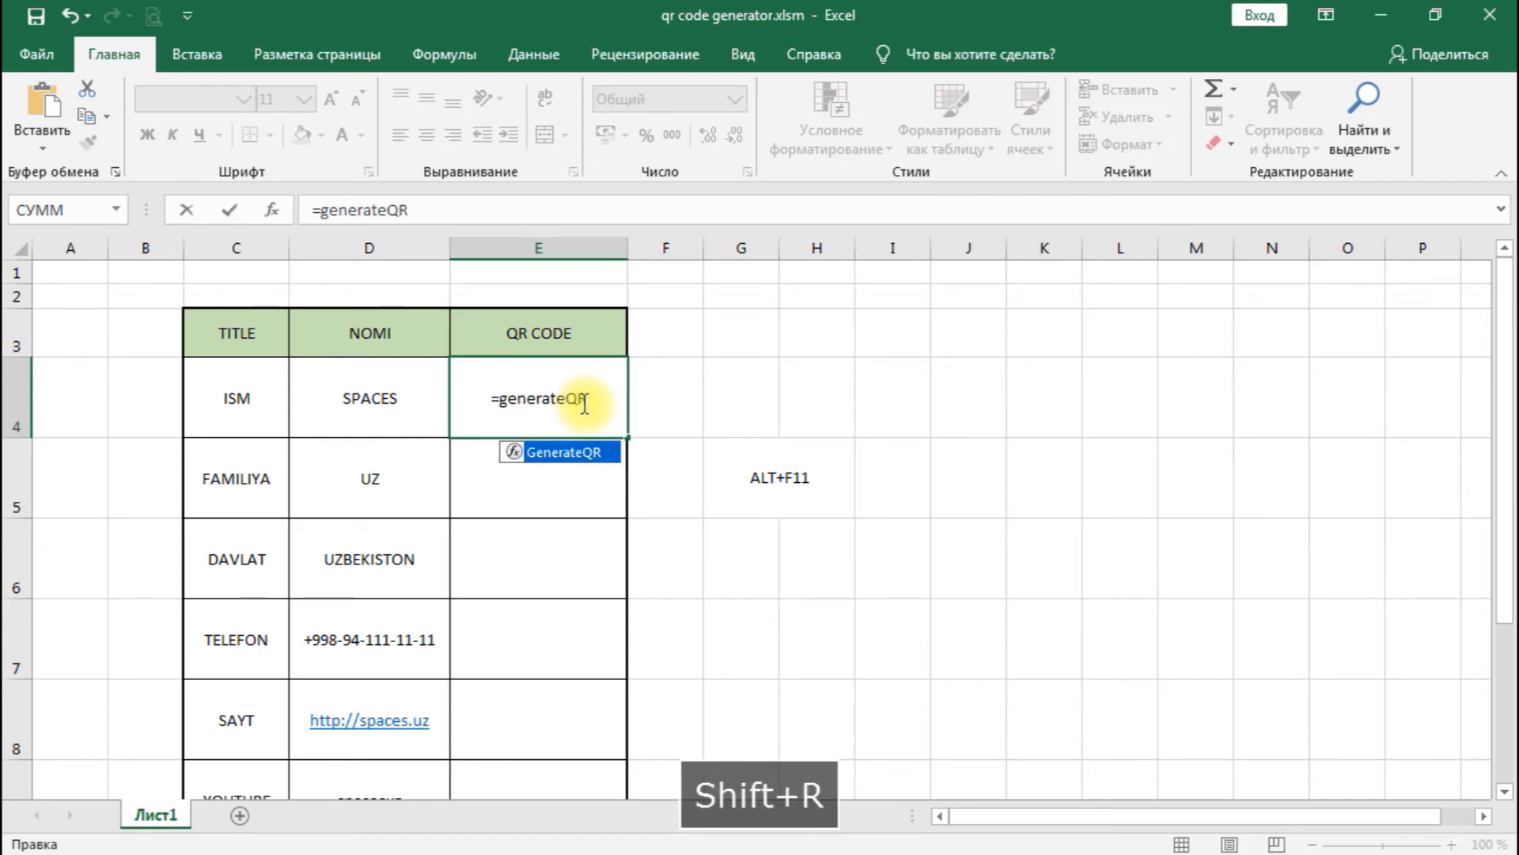
text(()
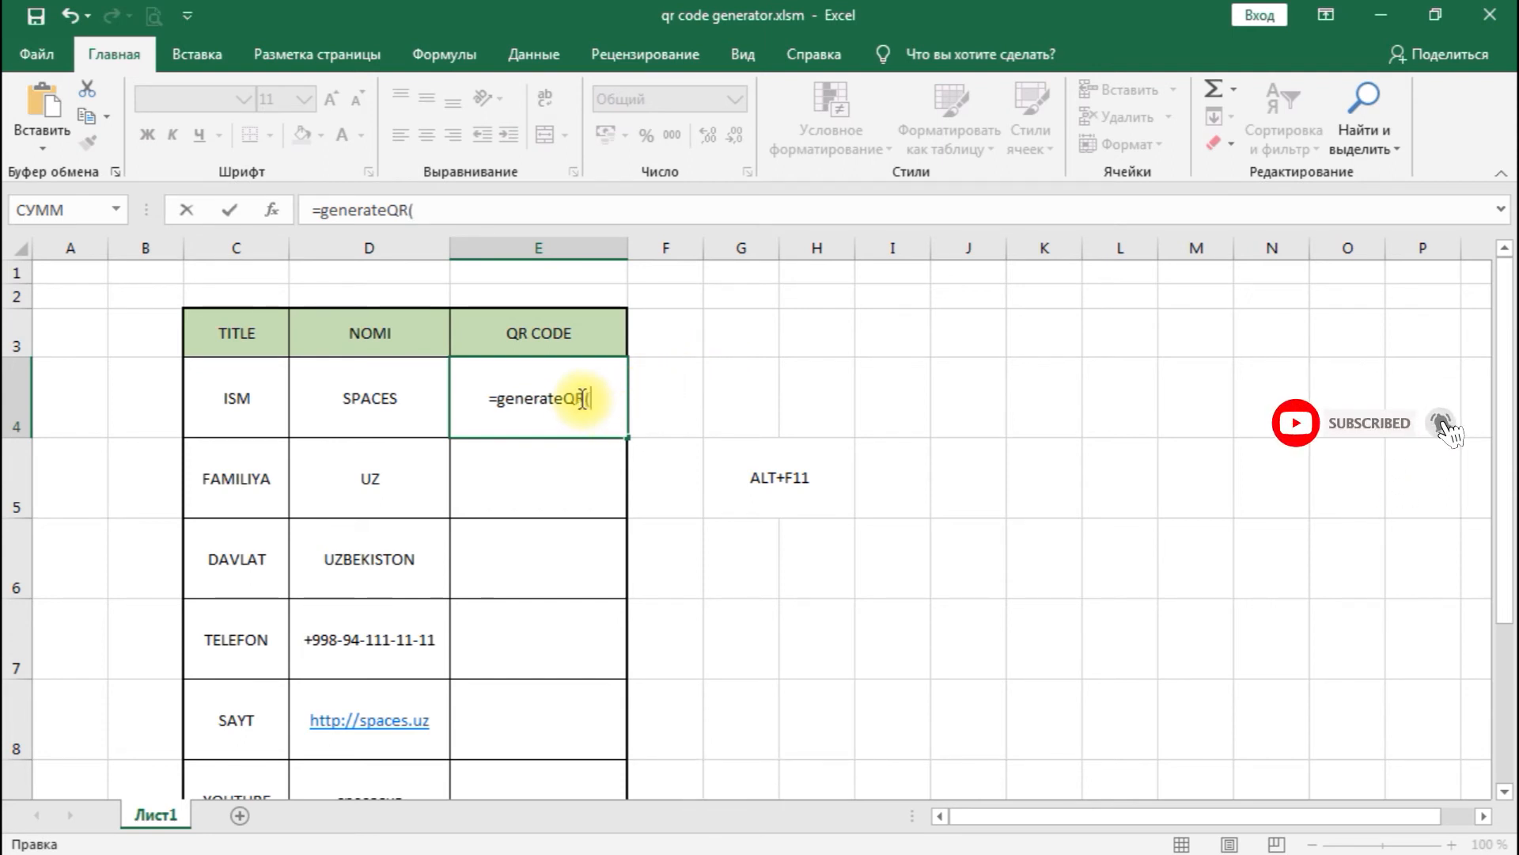
click(390, 402)
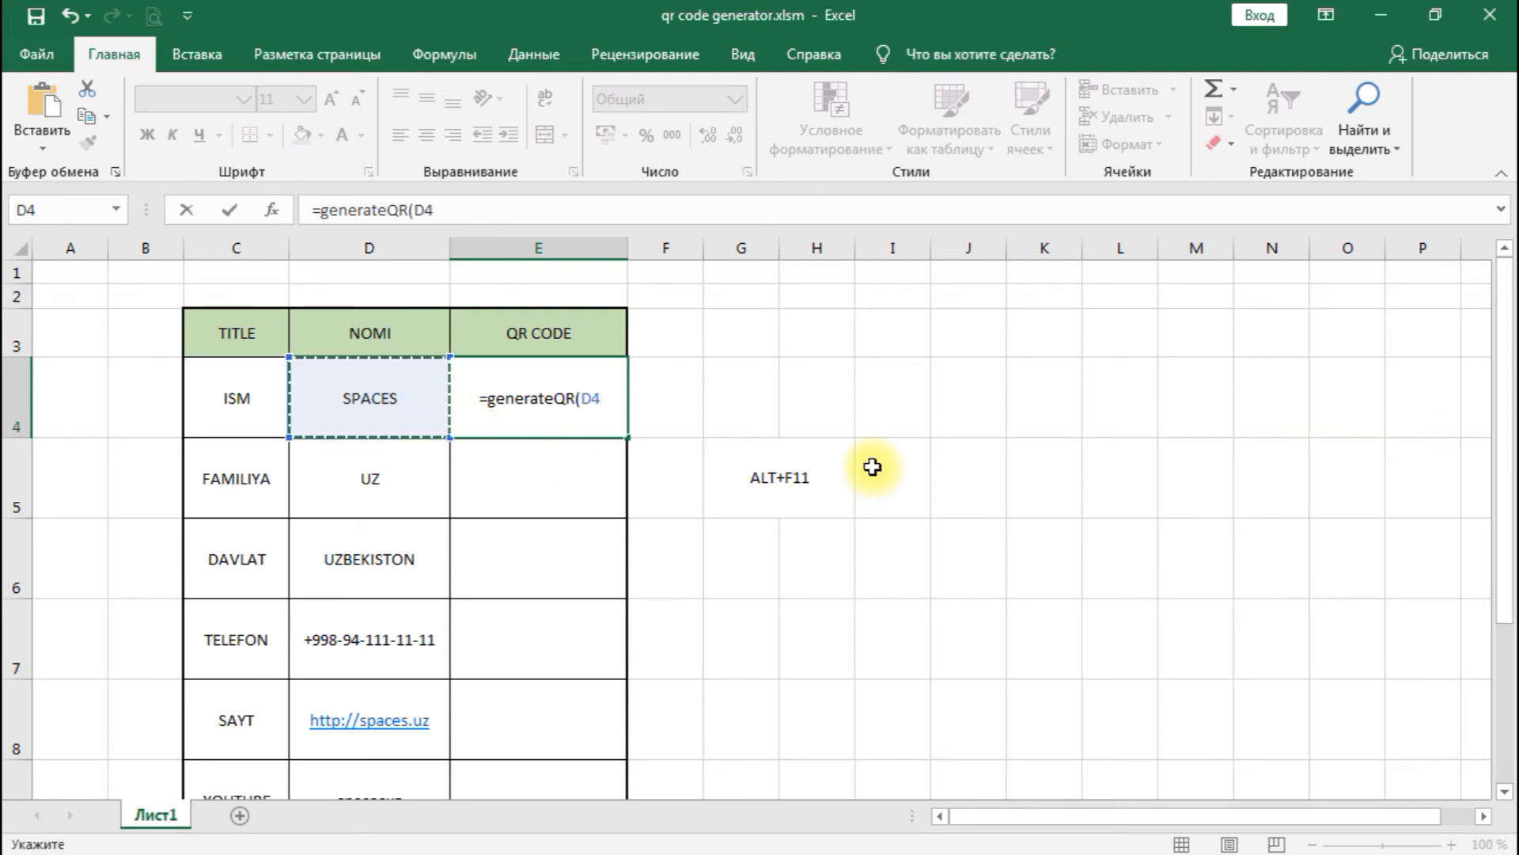
text())
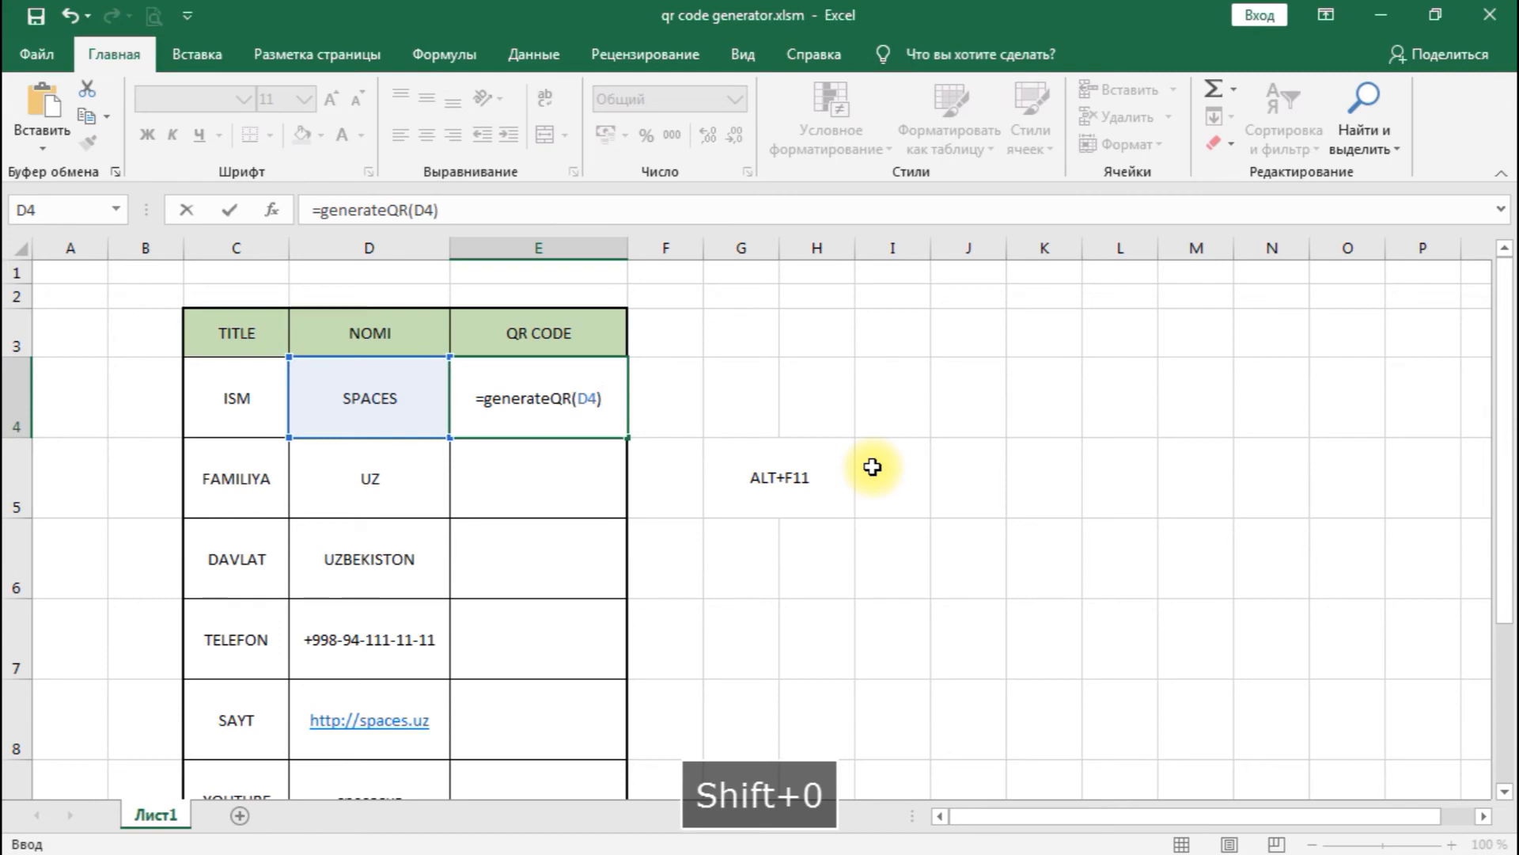
key(Return)
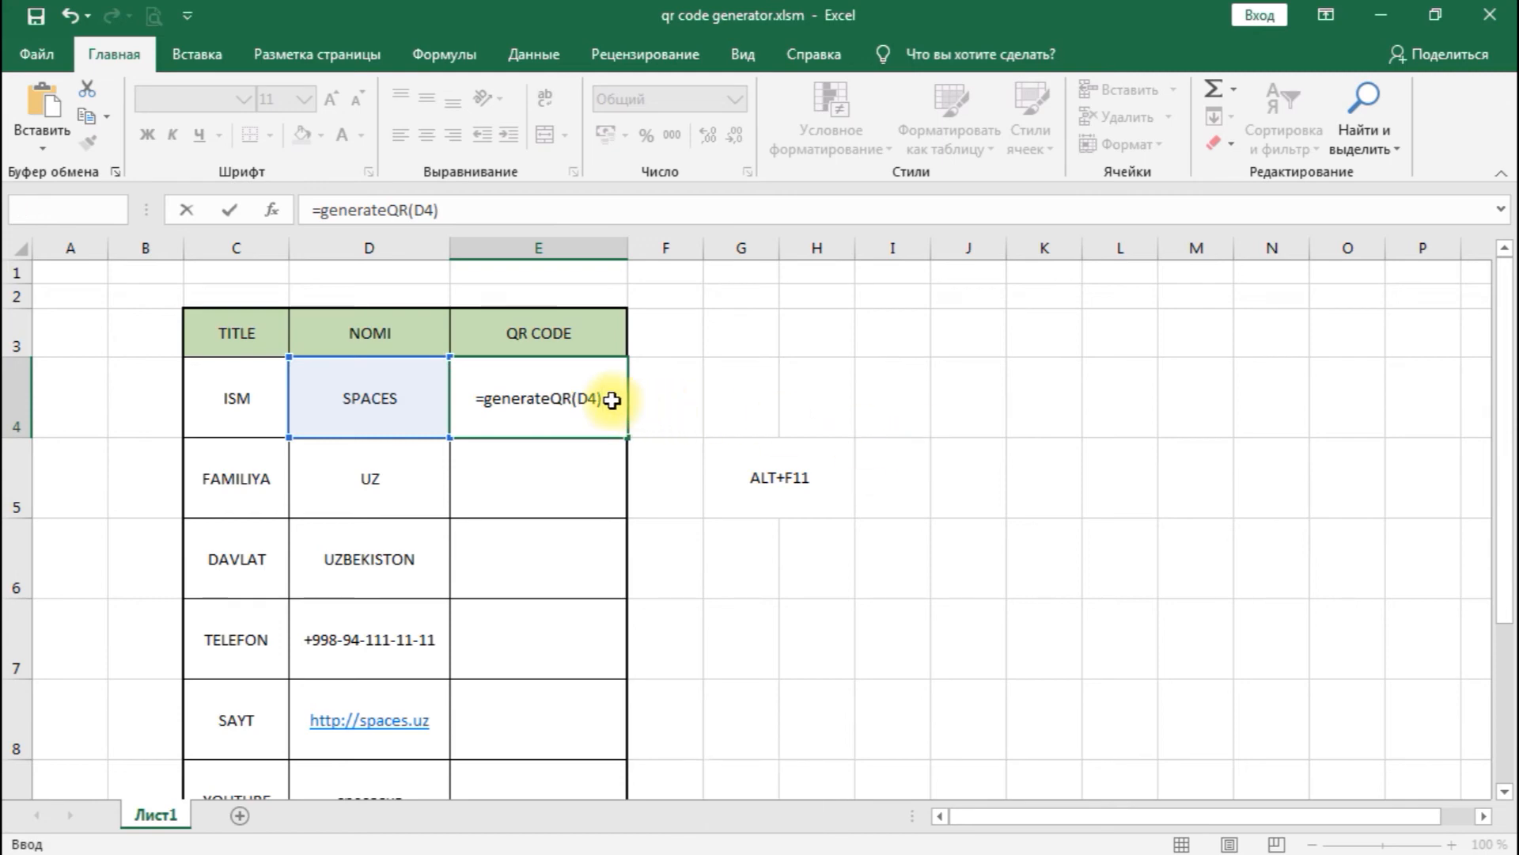
key(Return)
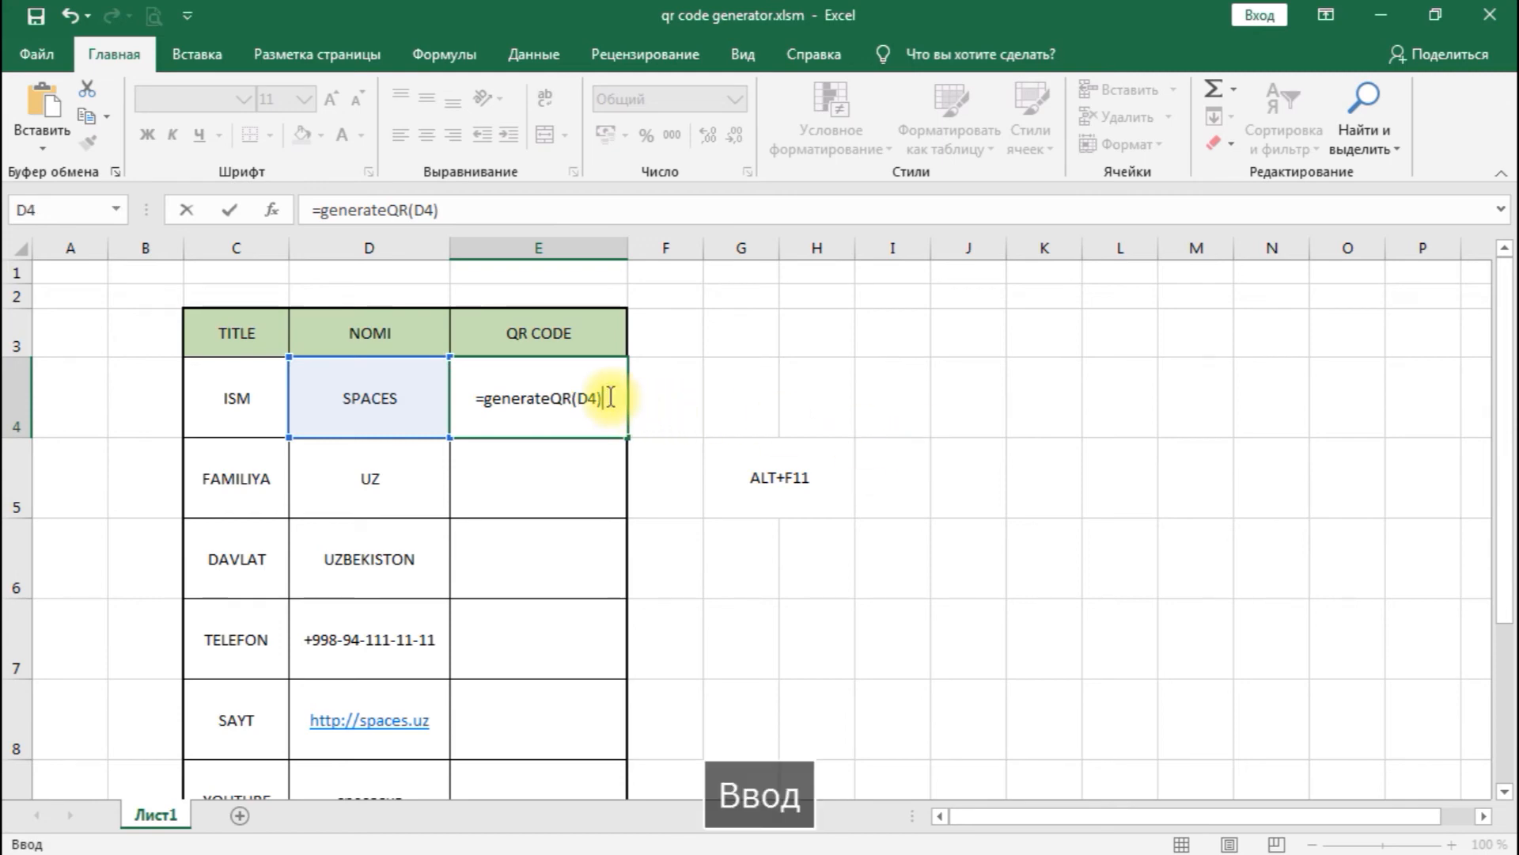
click(571, 403)
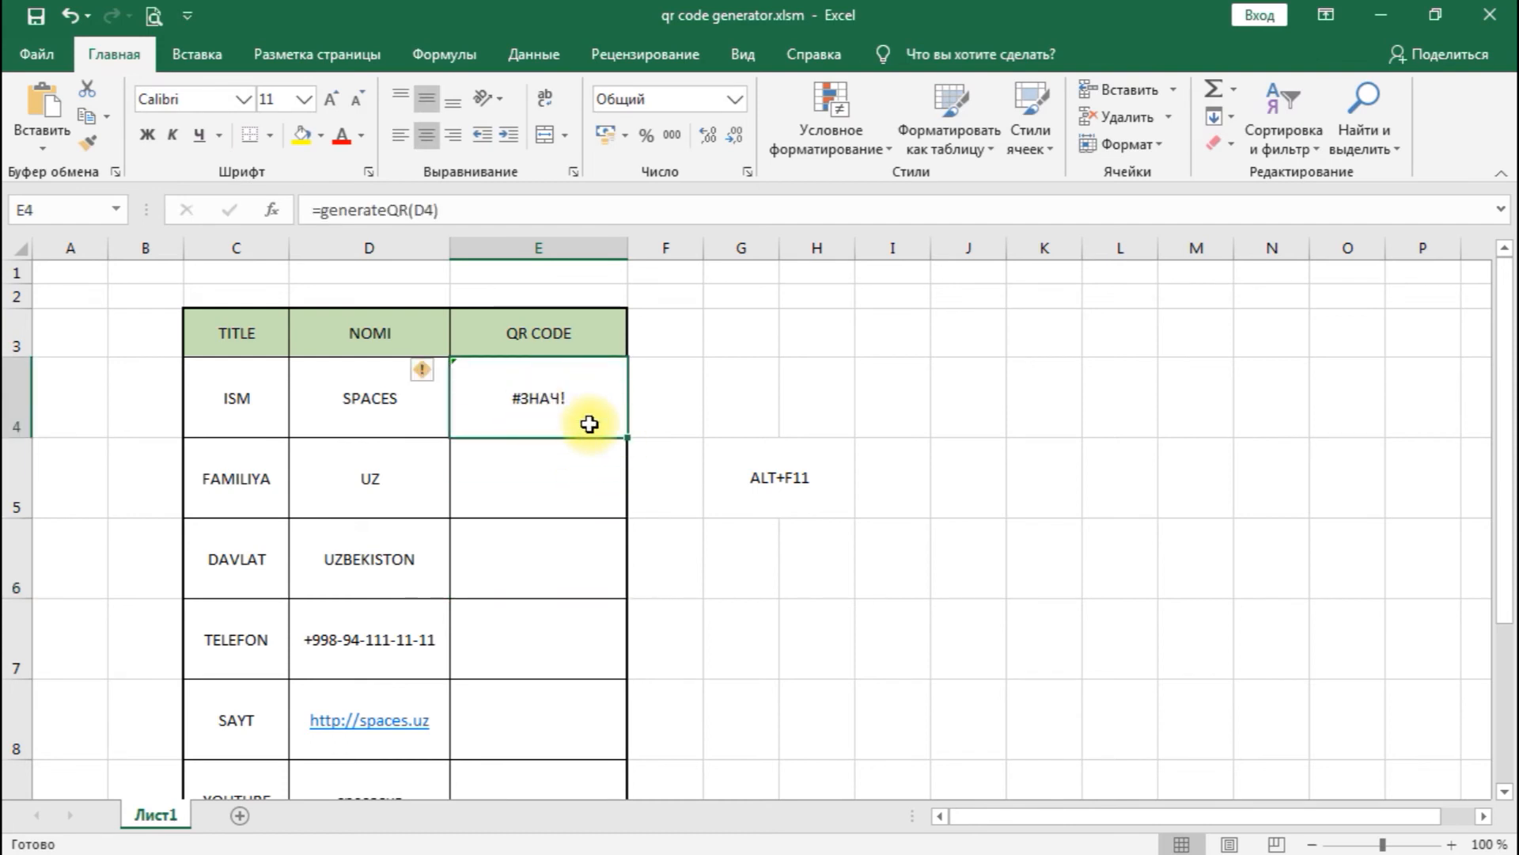
- Recalculate the sheet and re-enter the existing formula in E4 to generate its QR code
key(Down)
key(Down)
click(549, 438)
key(F9)
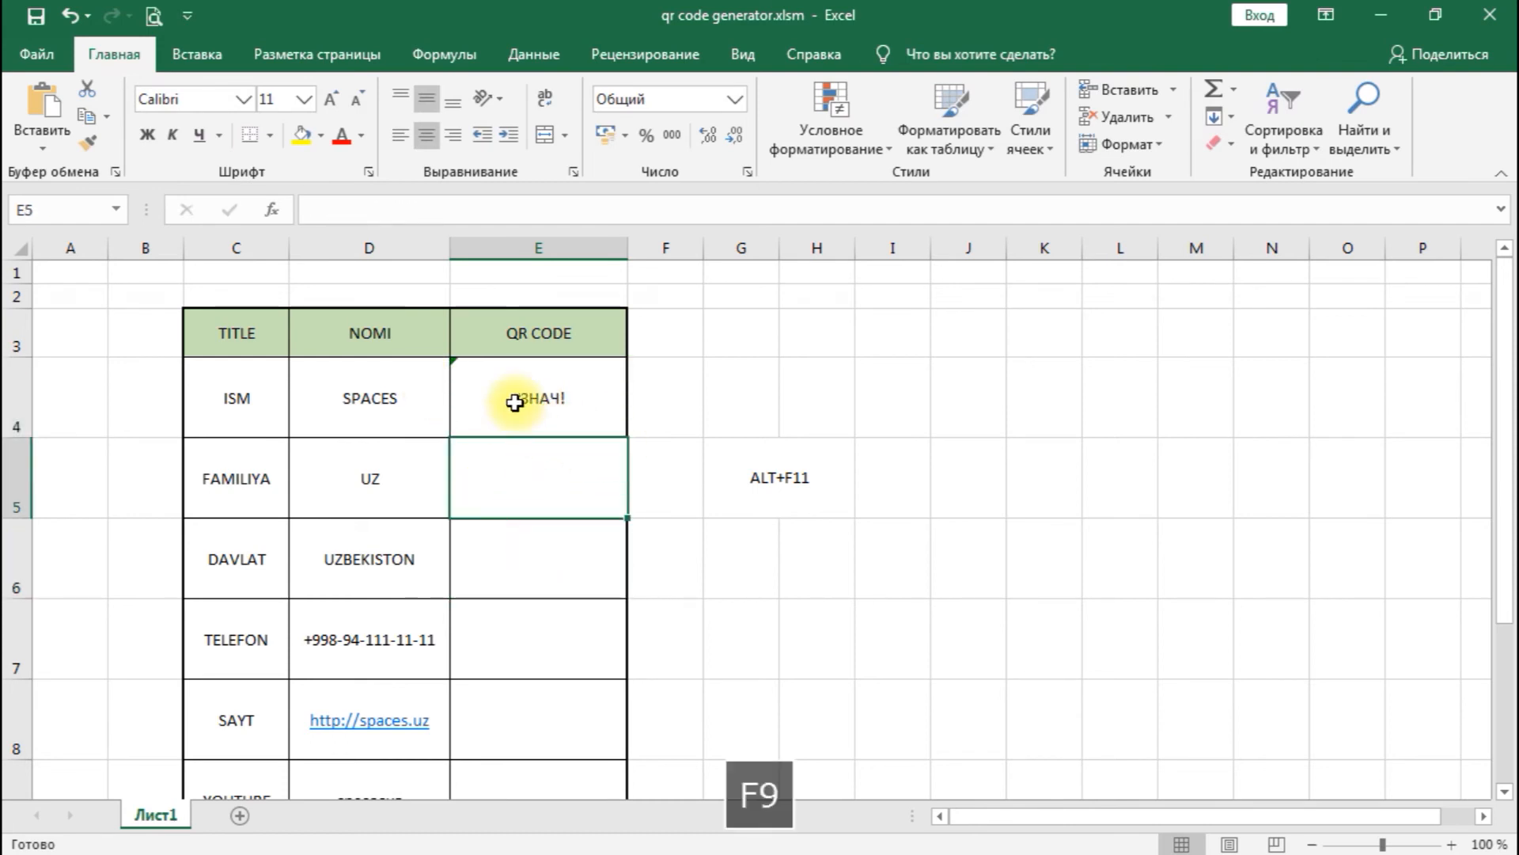
double_click(513, 402)
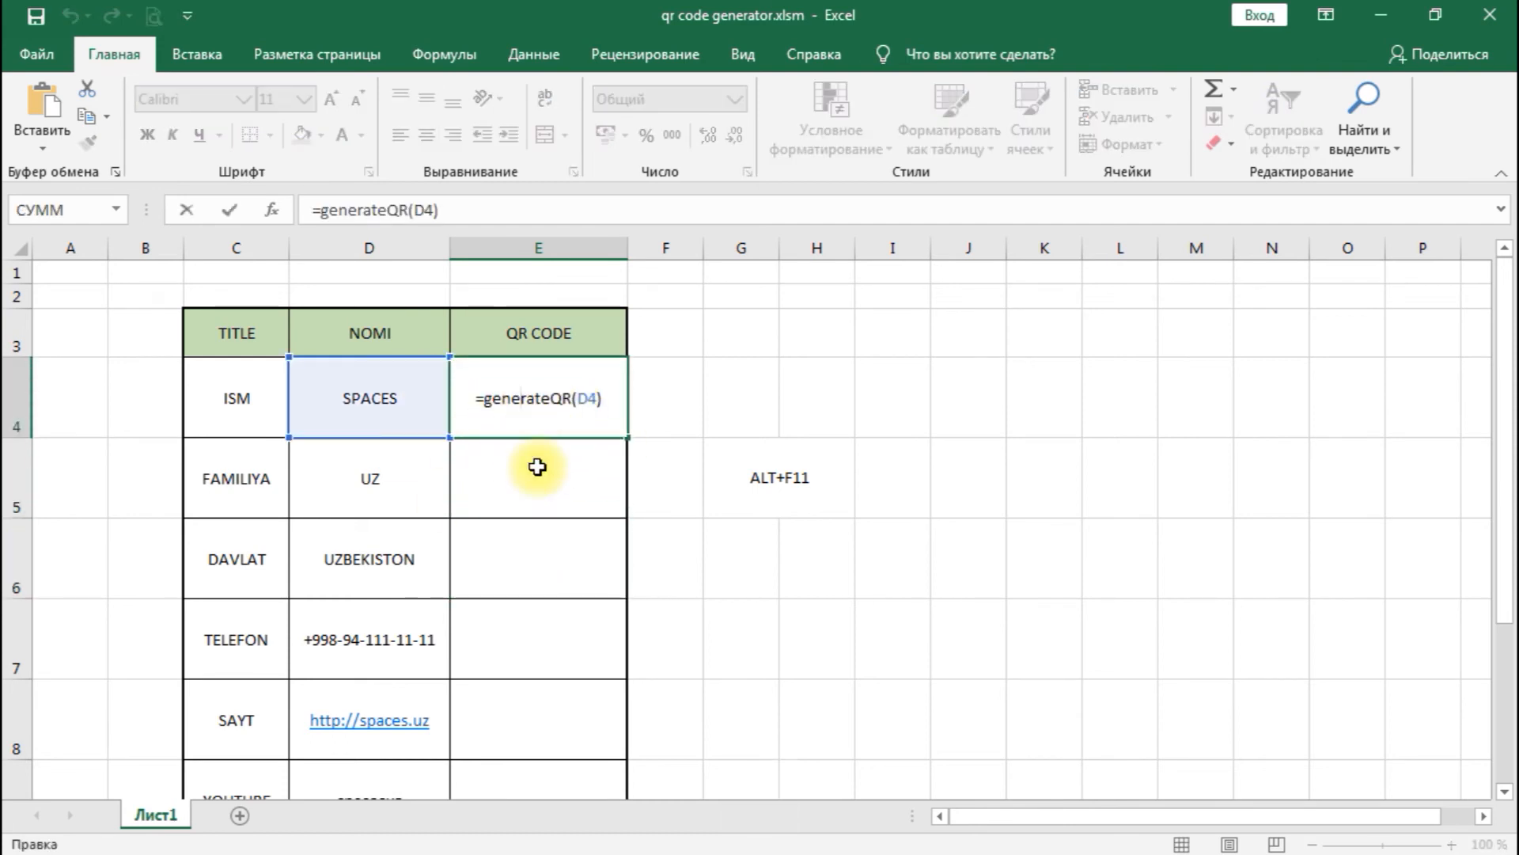
key(Return)
key(Up)
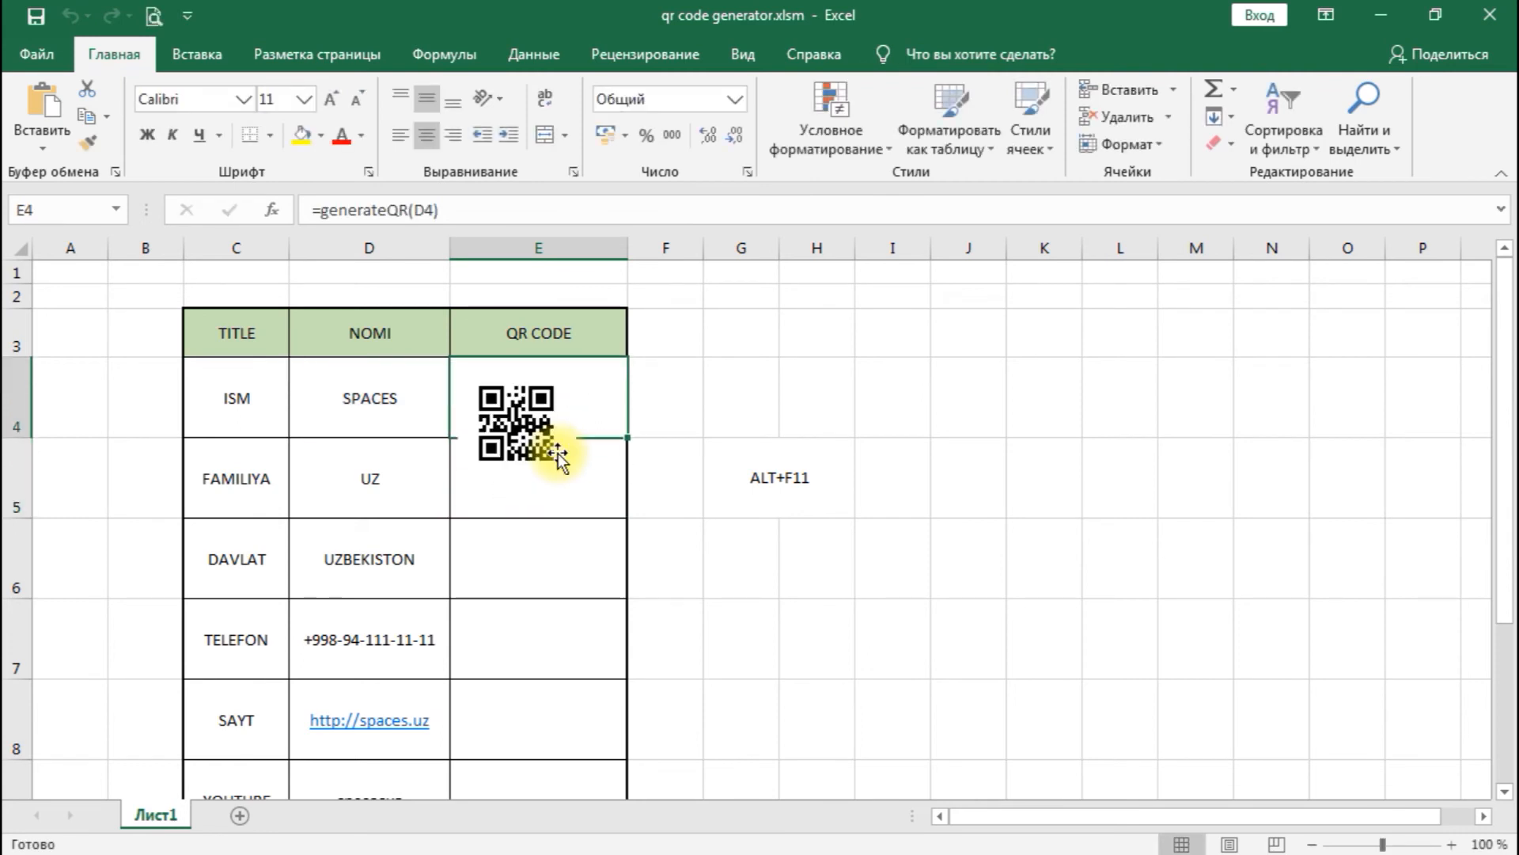
- Set the antivirus program running in the background to stop filtering network traffic, disabling its firewall
click(545, 443)
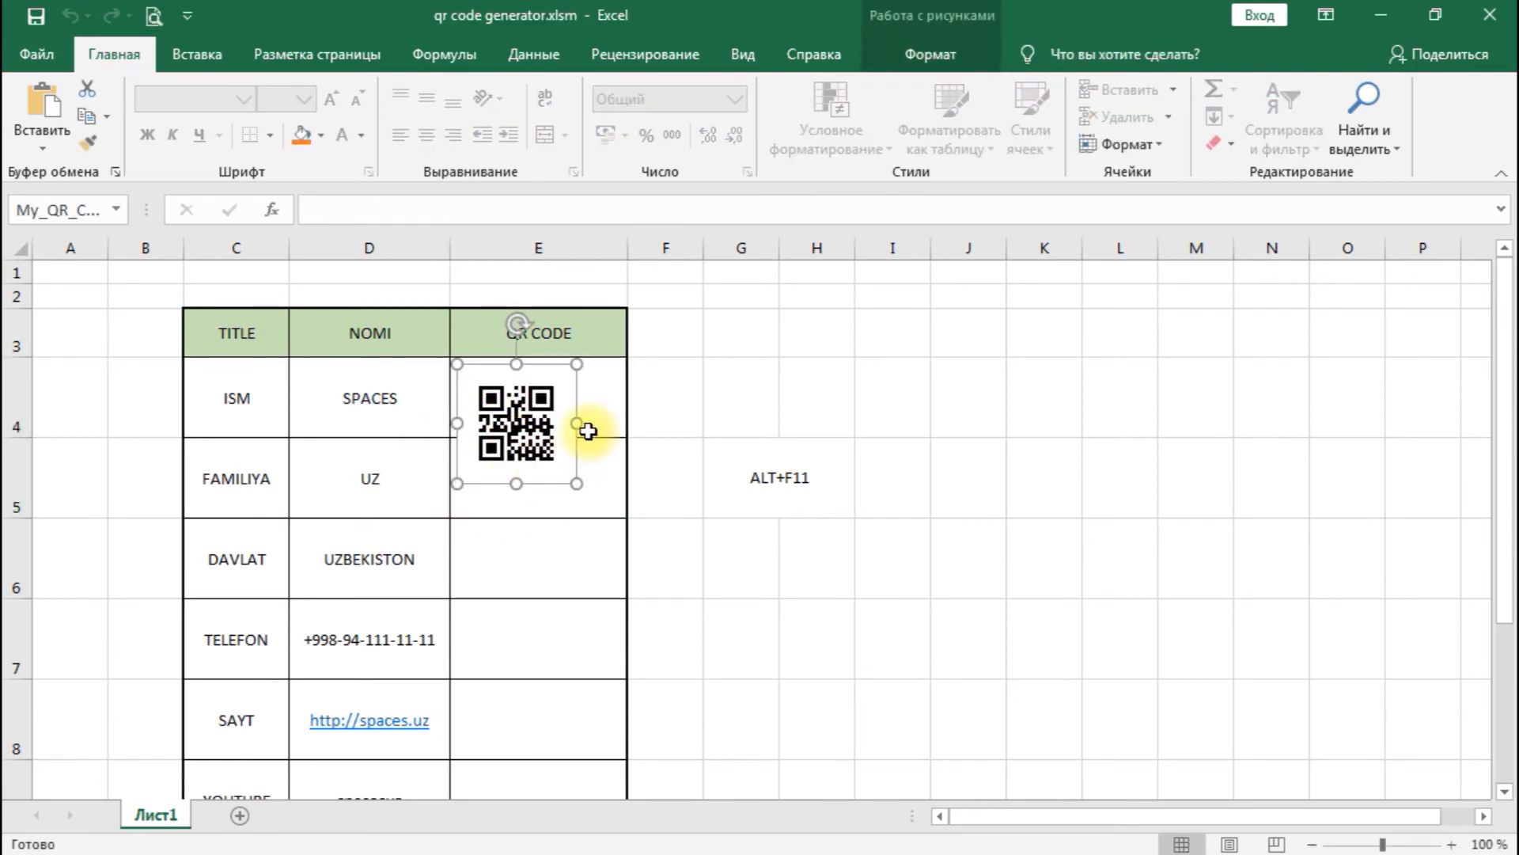
click(1319, 852)
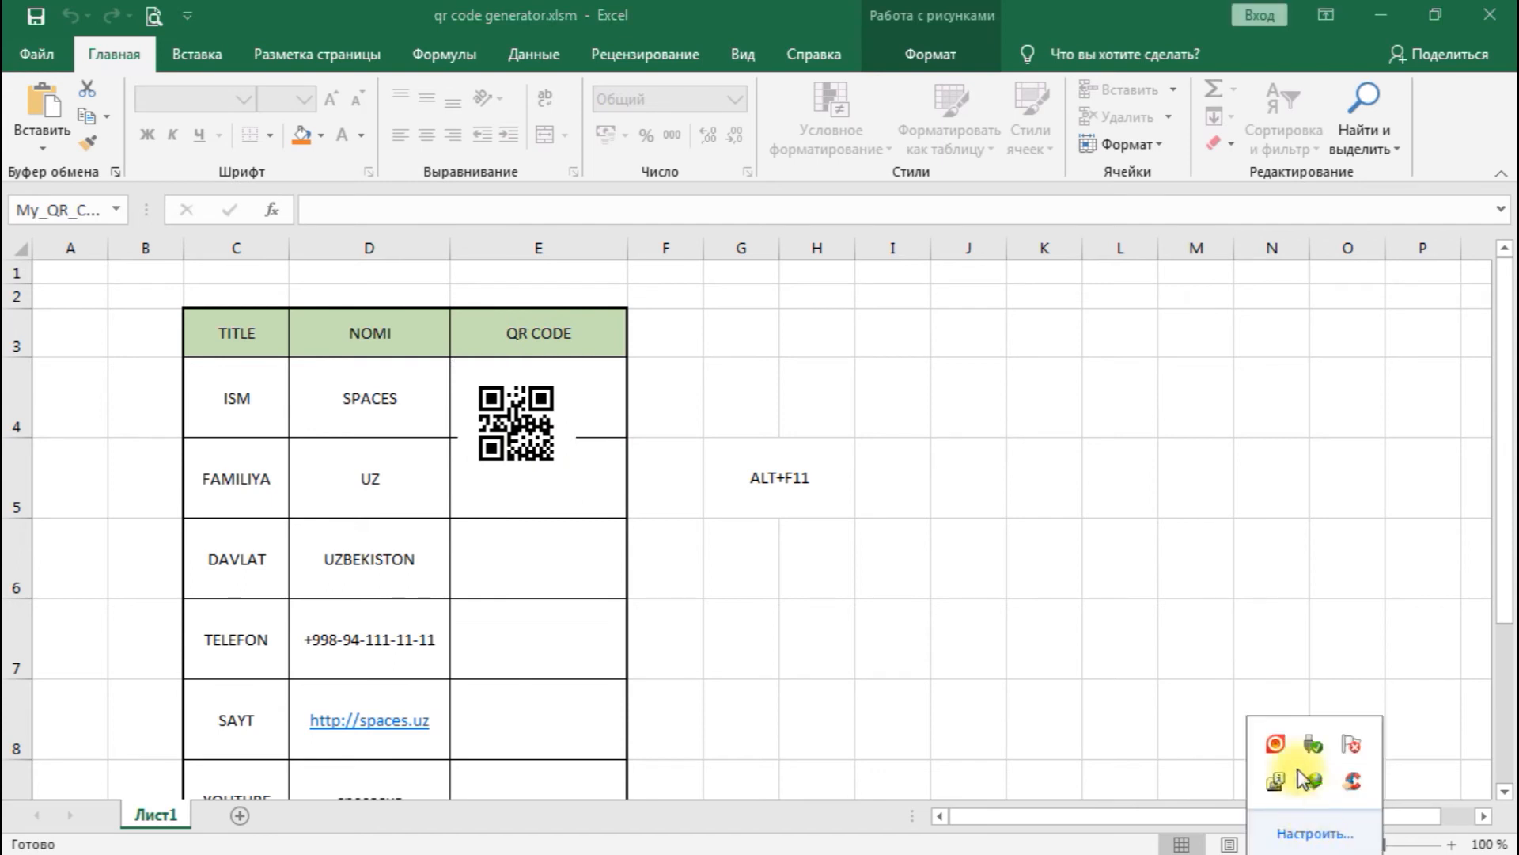
right_click(1276, 746)
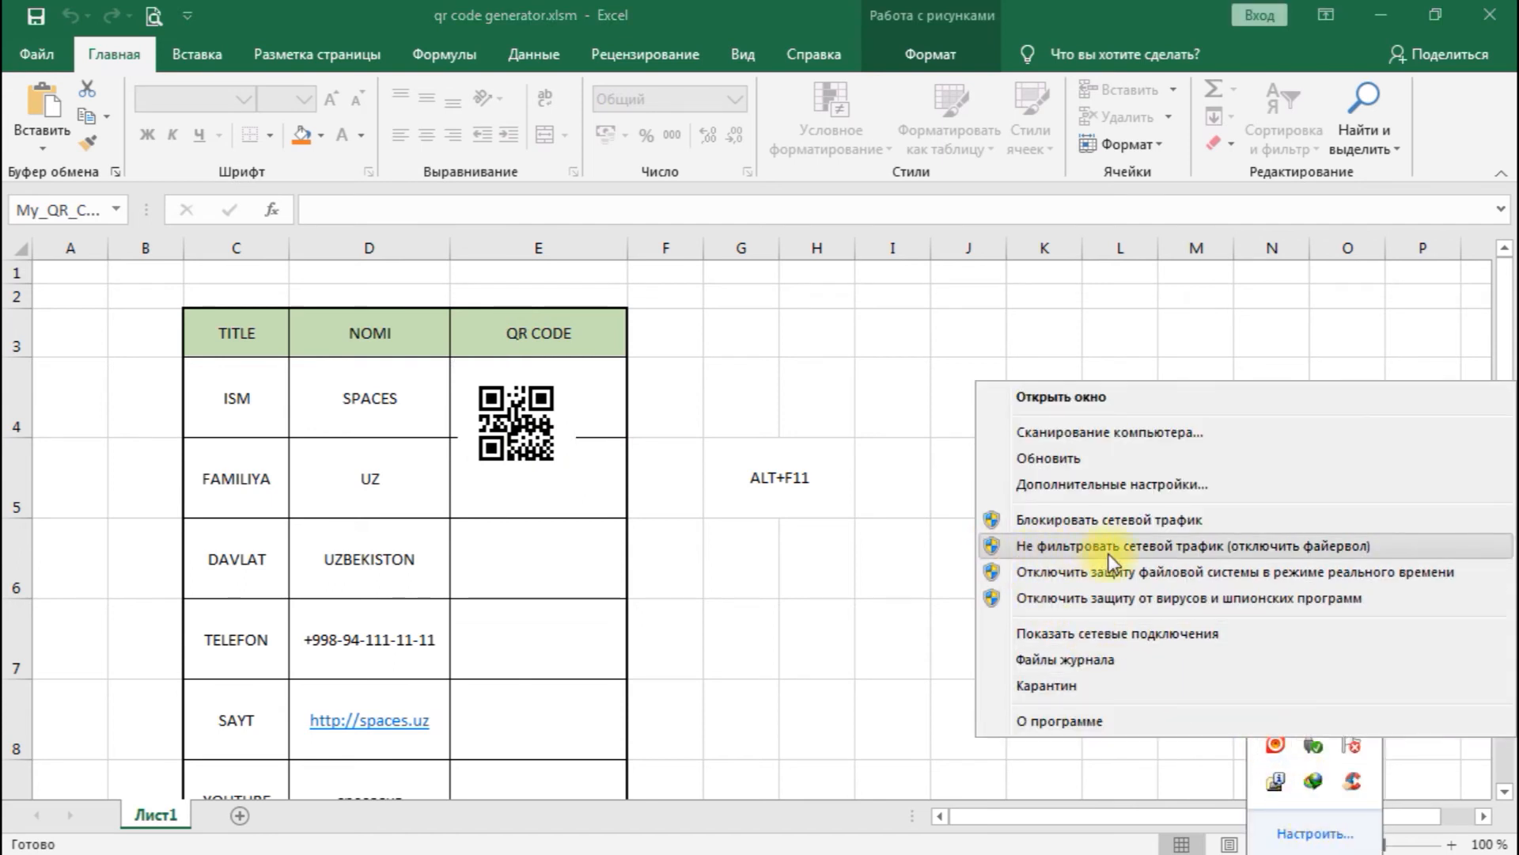
click(1157, 554)
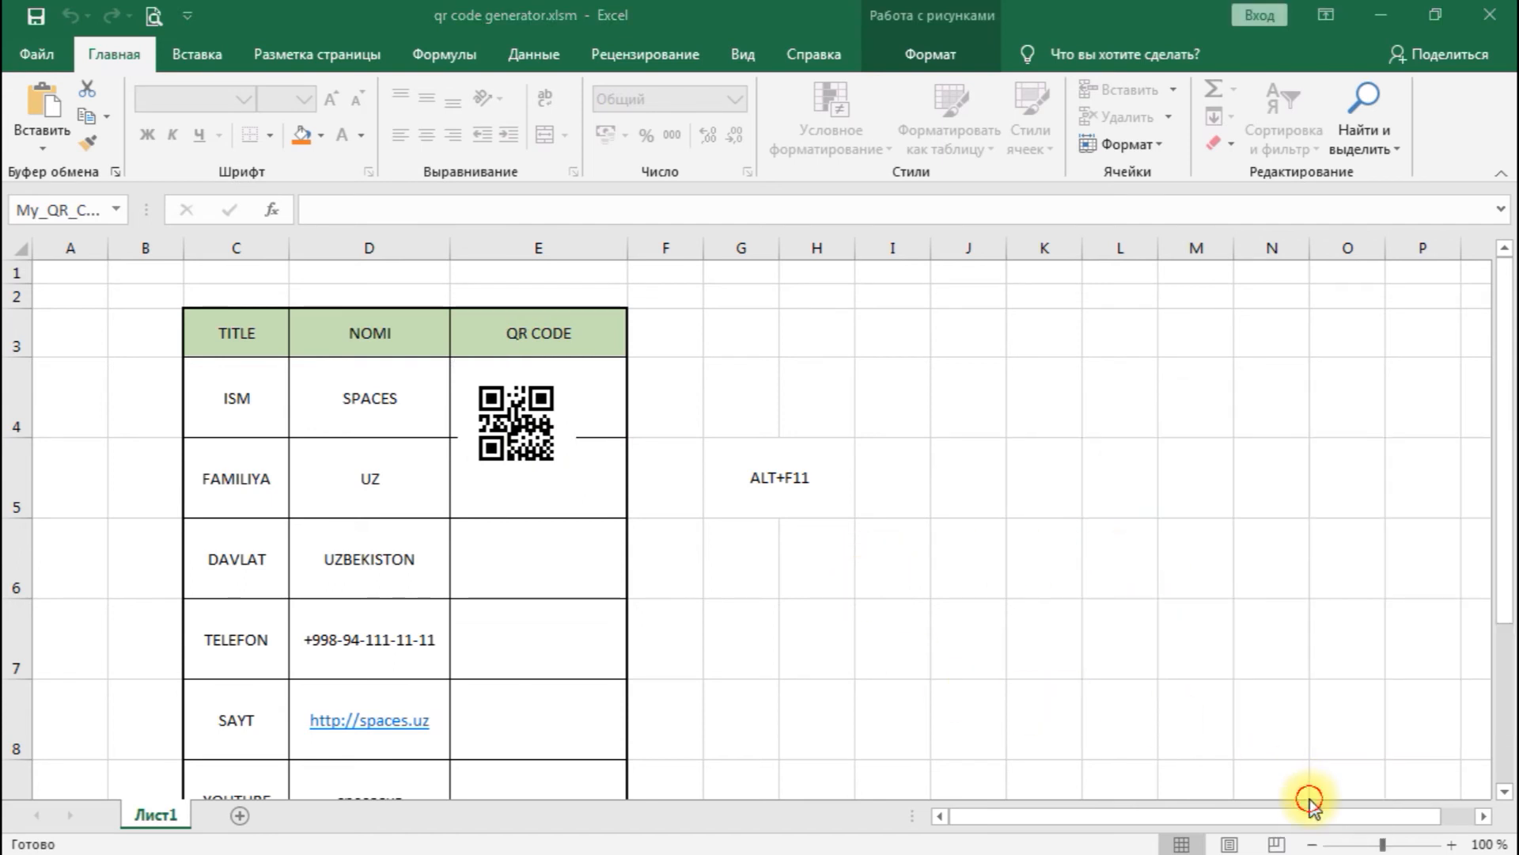
- Make row 4 tall enough for the QR code picture and centre the picture horizontally in cell E4
click(515, 424)
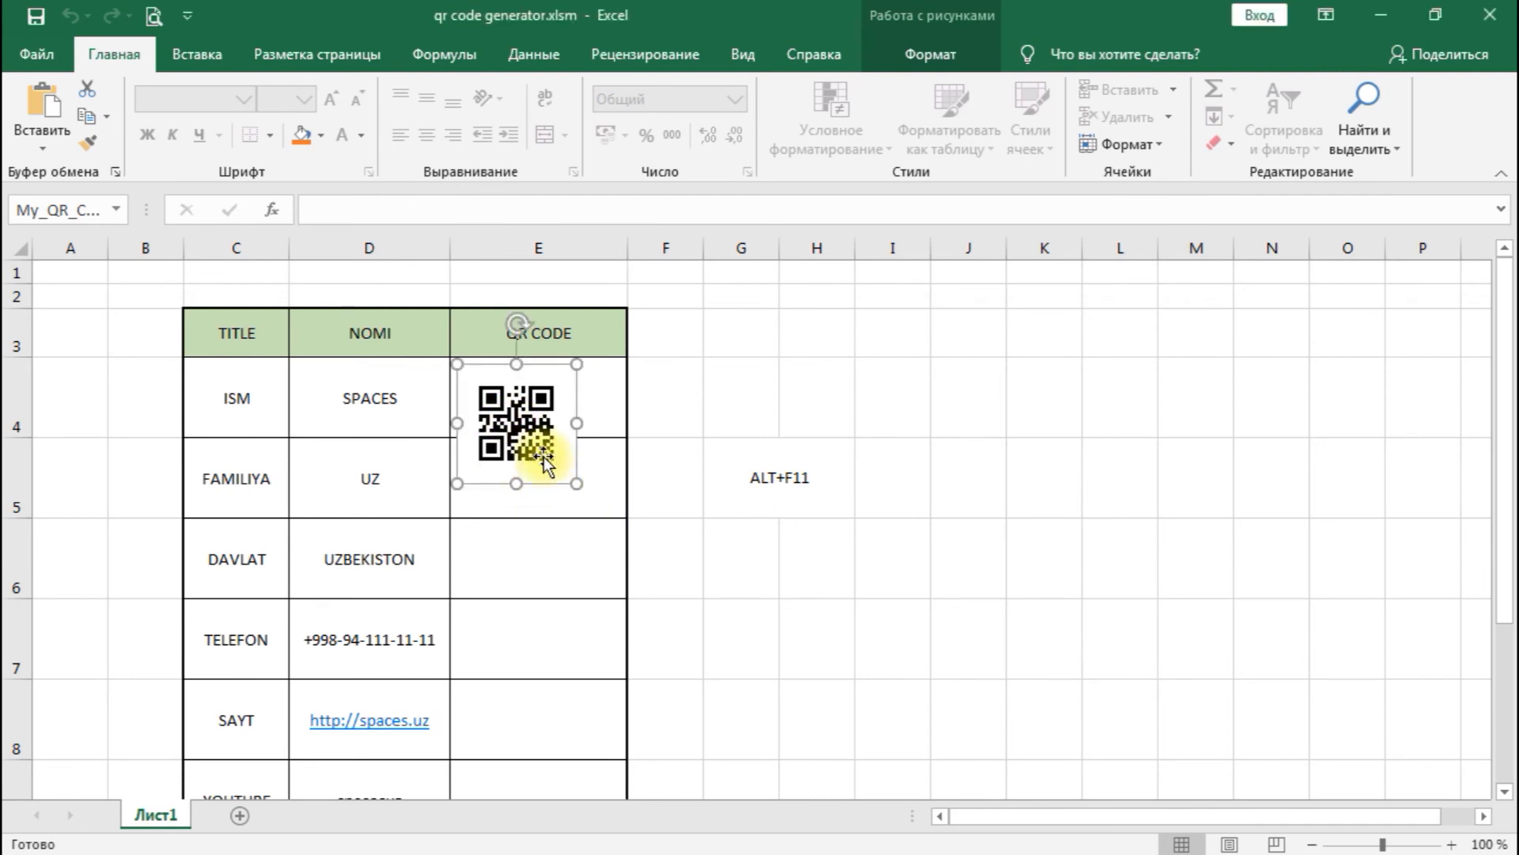
drag(26, 434, 23, 496)
drag(541, 443, 558, 447)
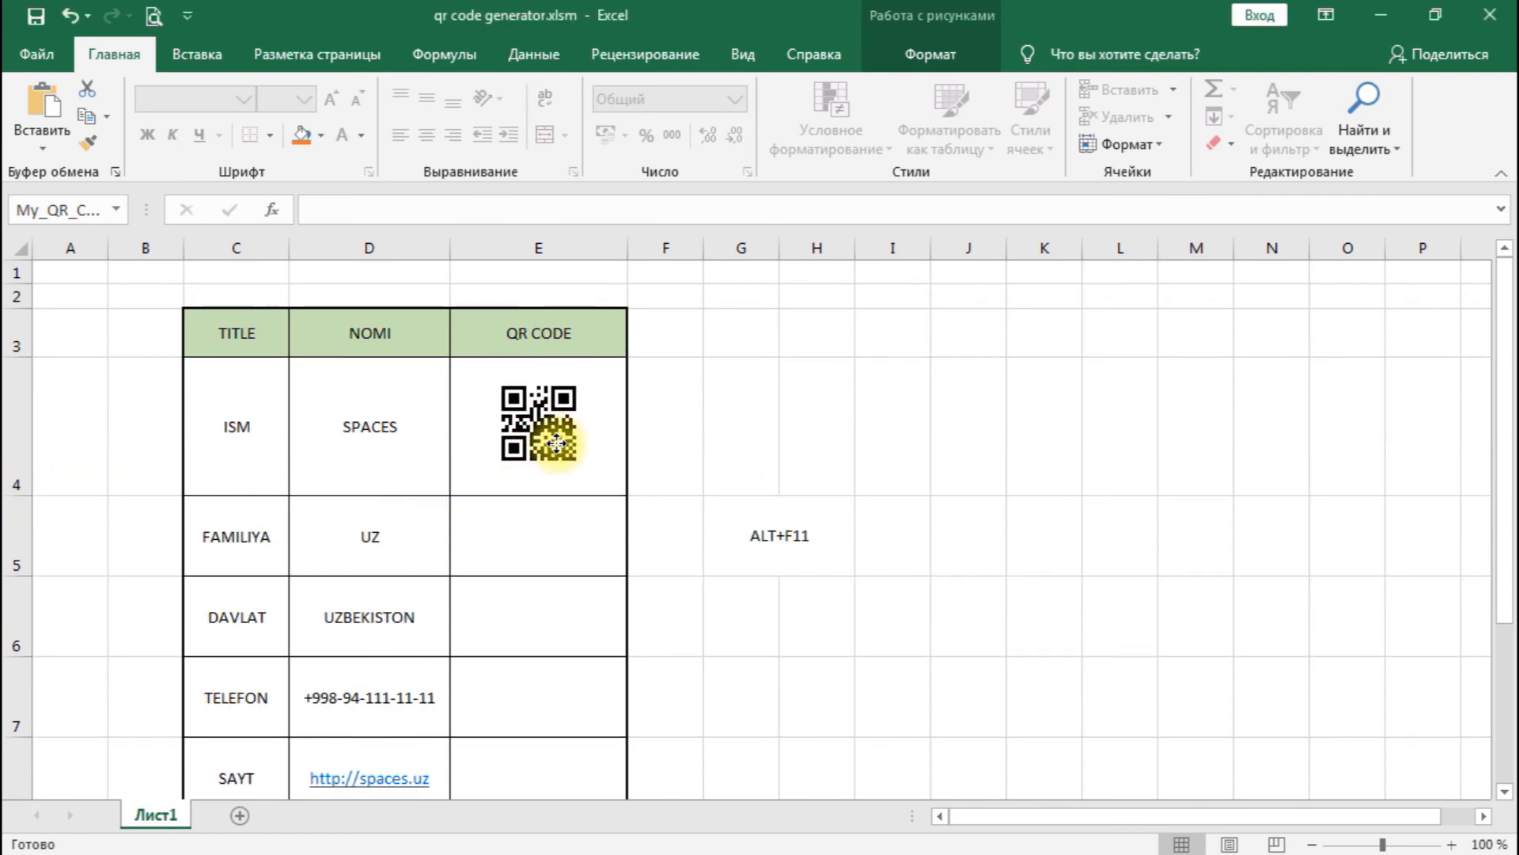
- Enter the formula =GenerateQR(D5) in cell E5 to generate the FAMILIYA row's QR code
click(530, 534)
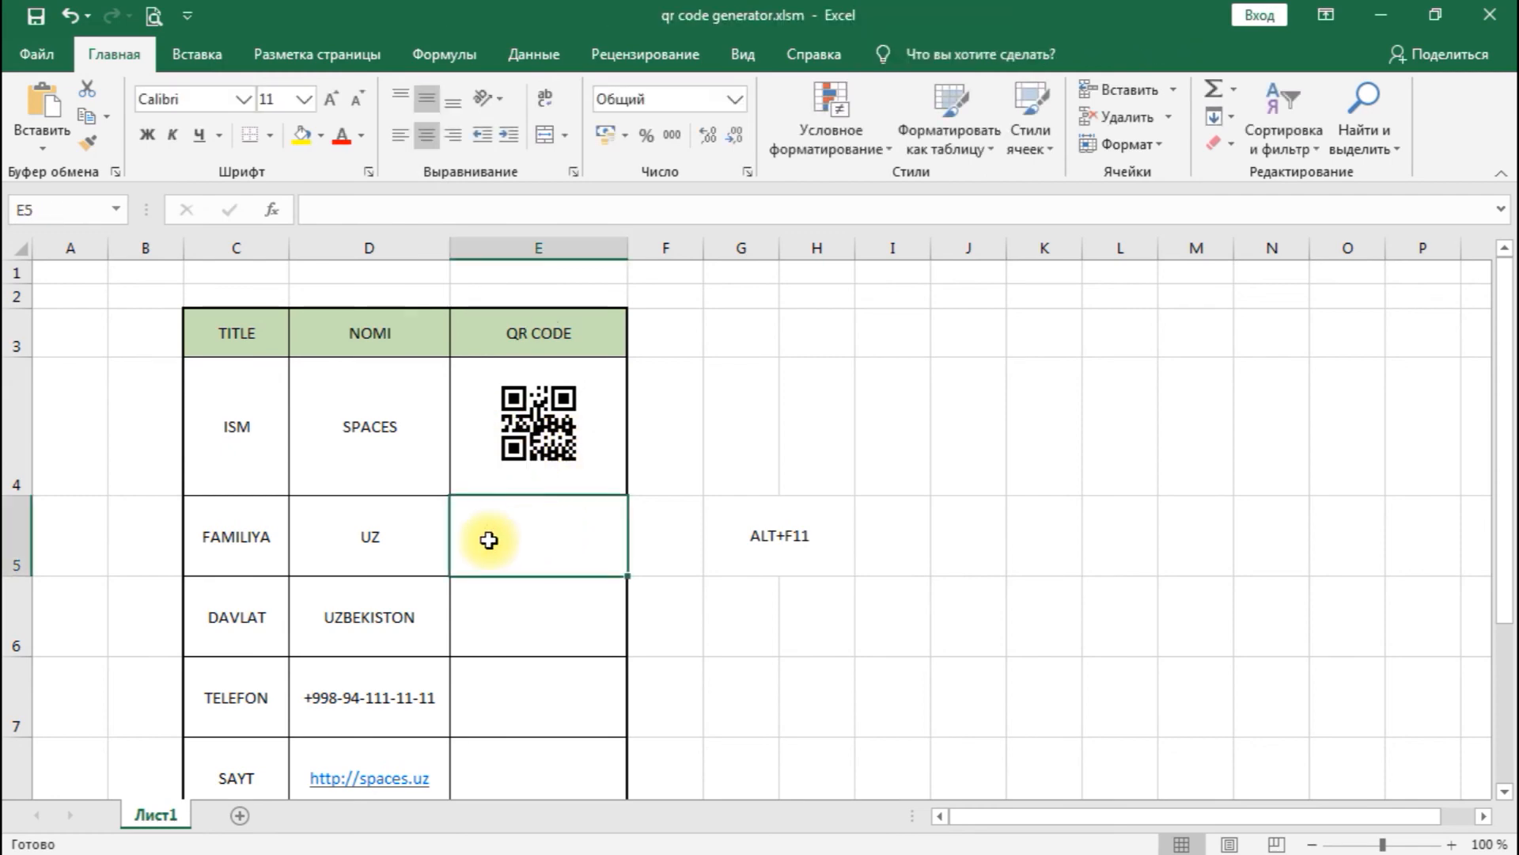
text(=)
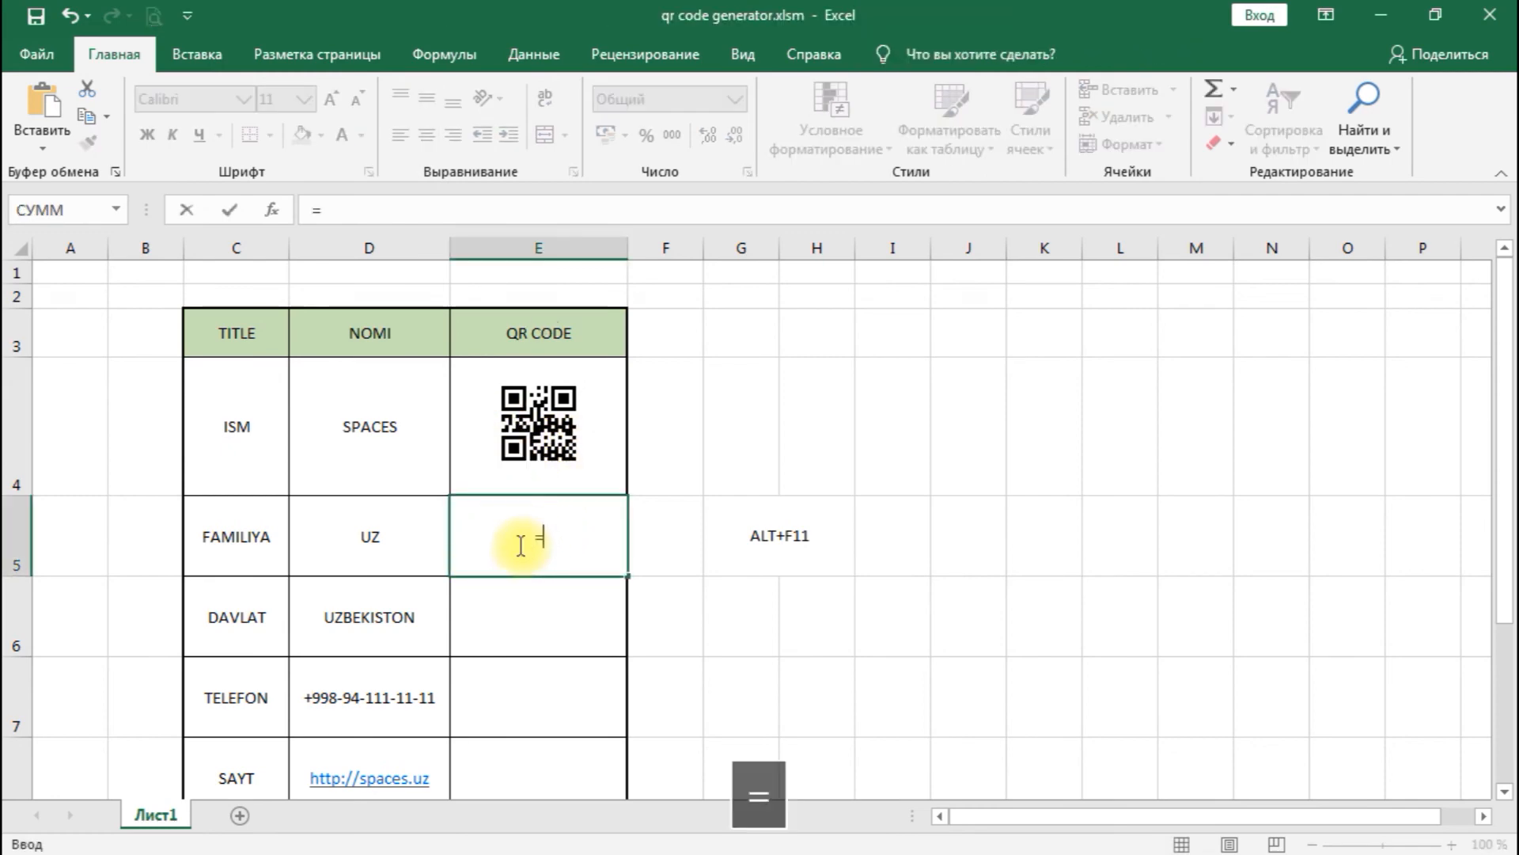
text(Ge)
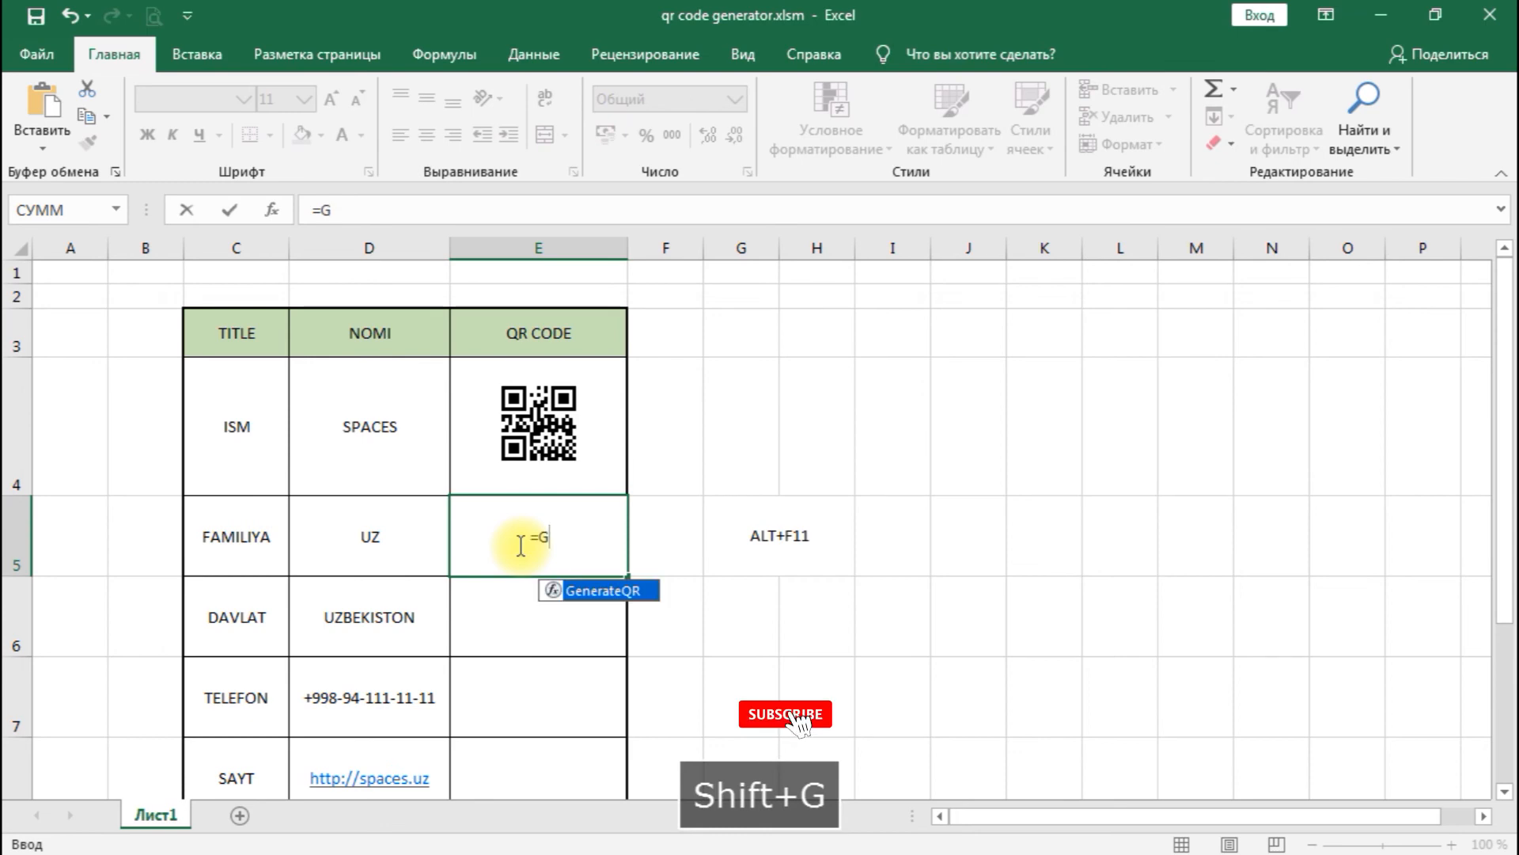
double_click(606, 592)
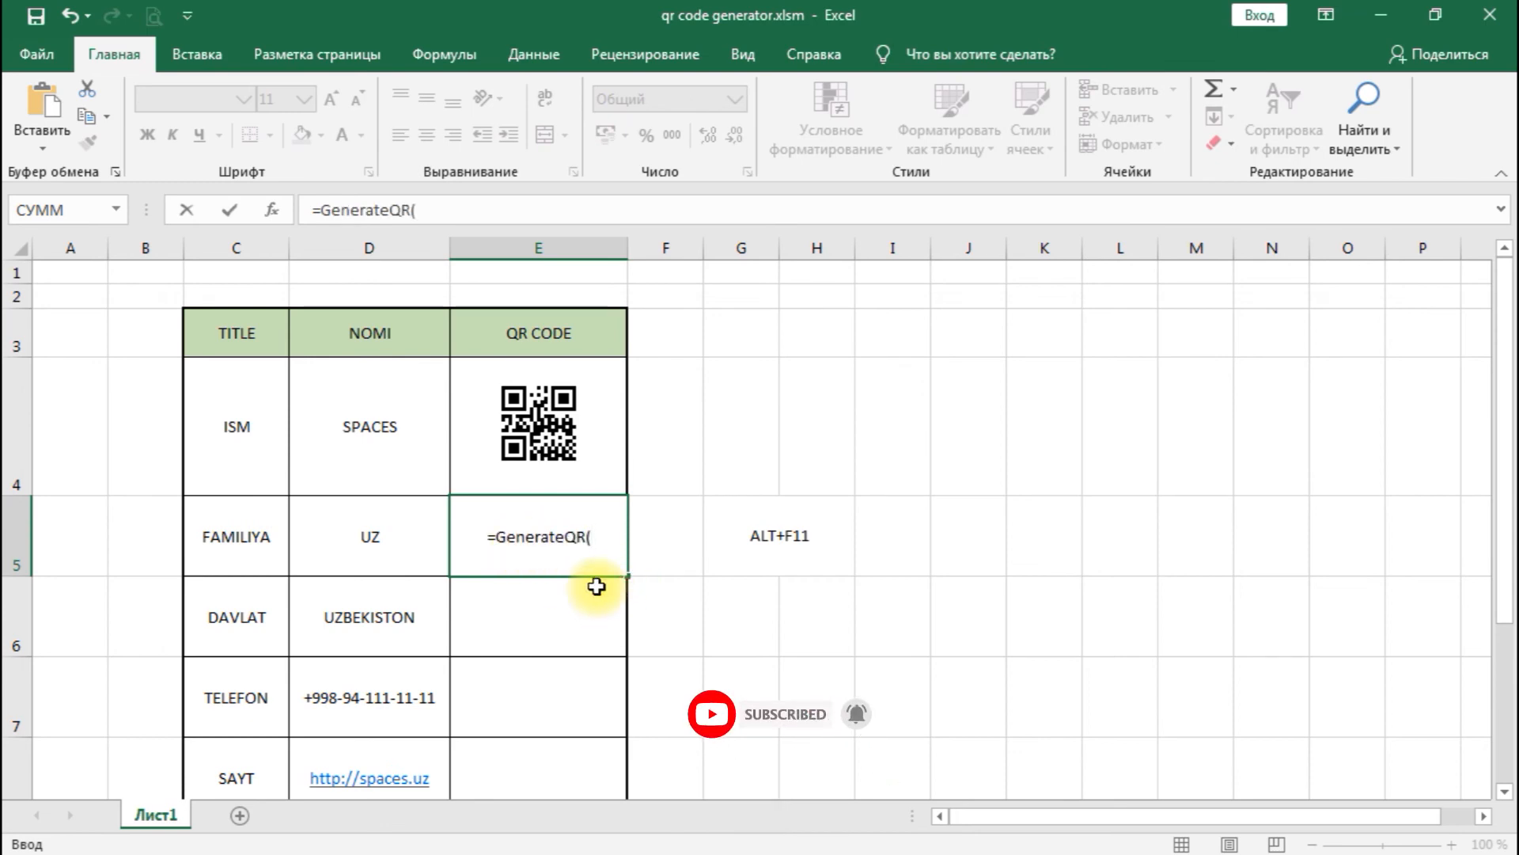
click(378, 546)
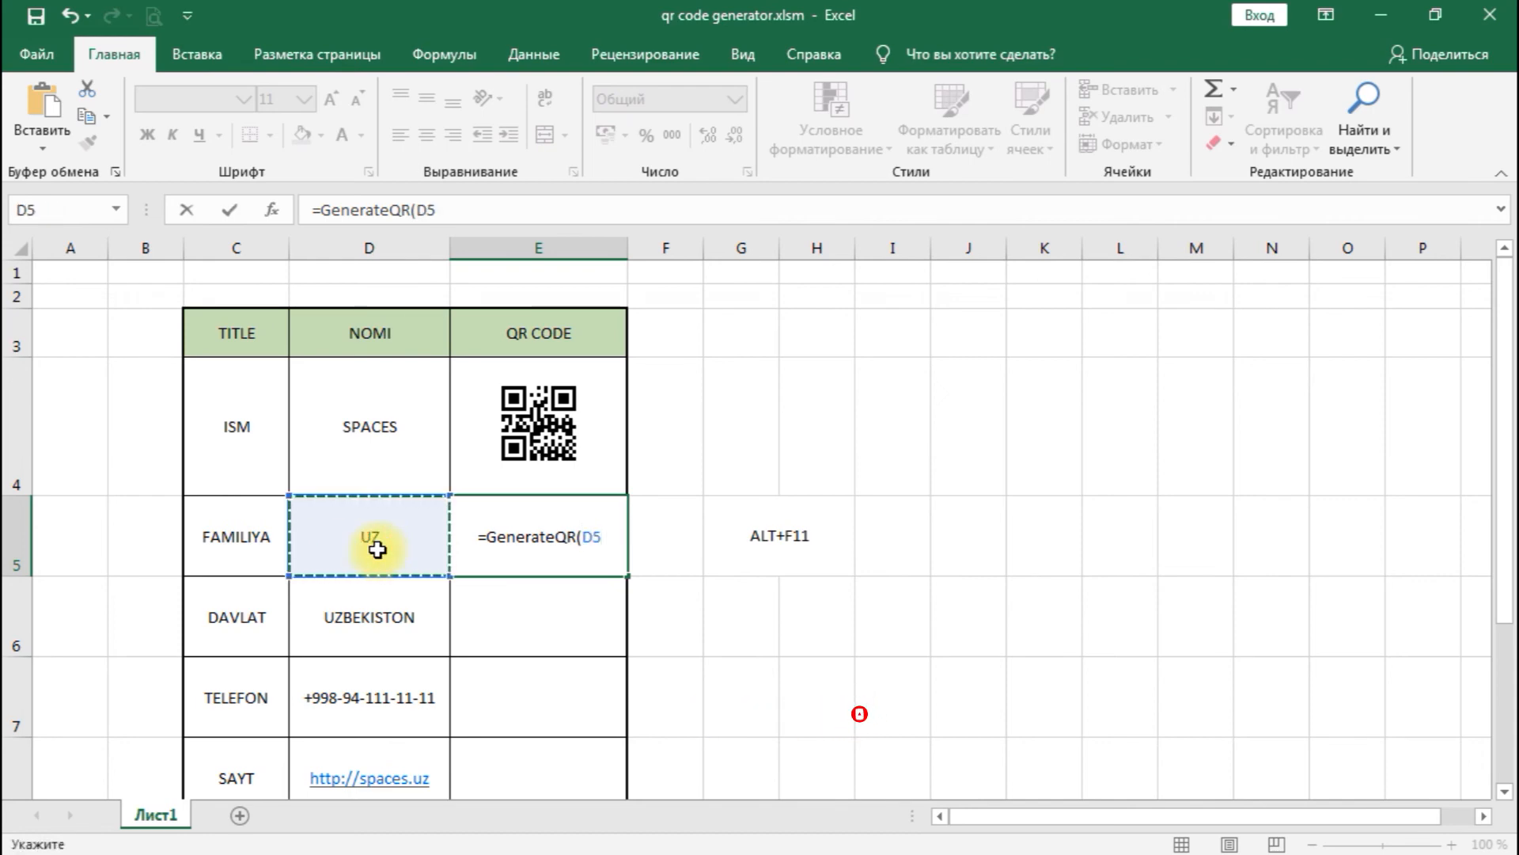
text())
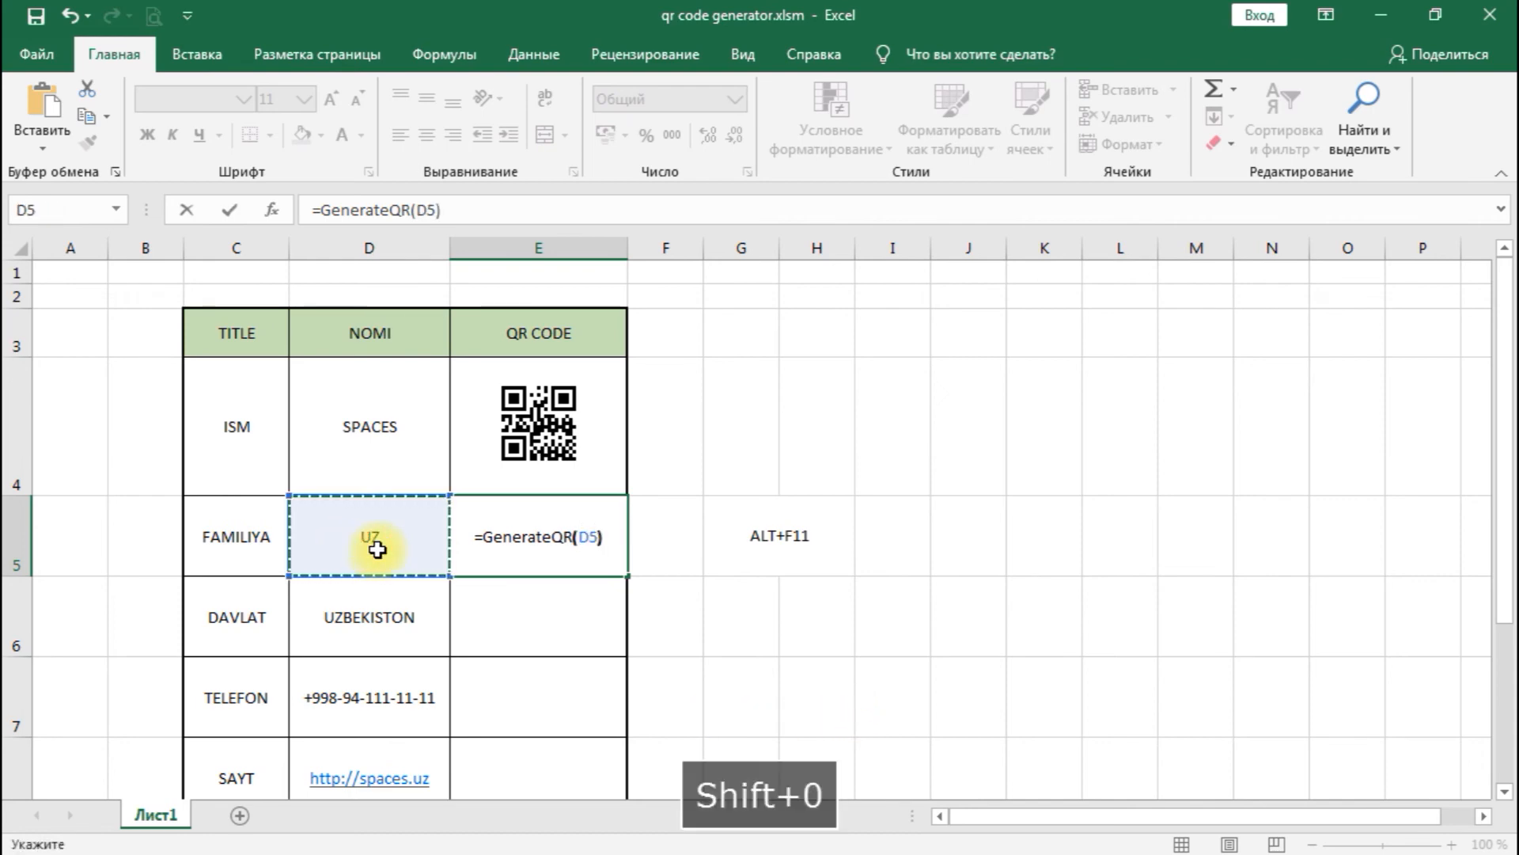
key(Return)
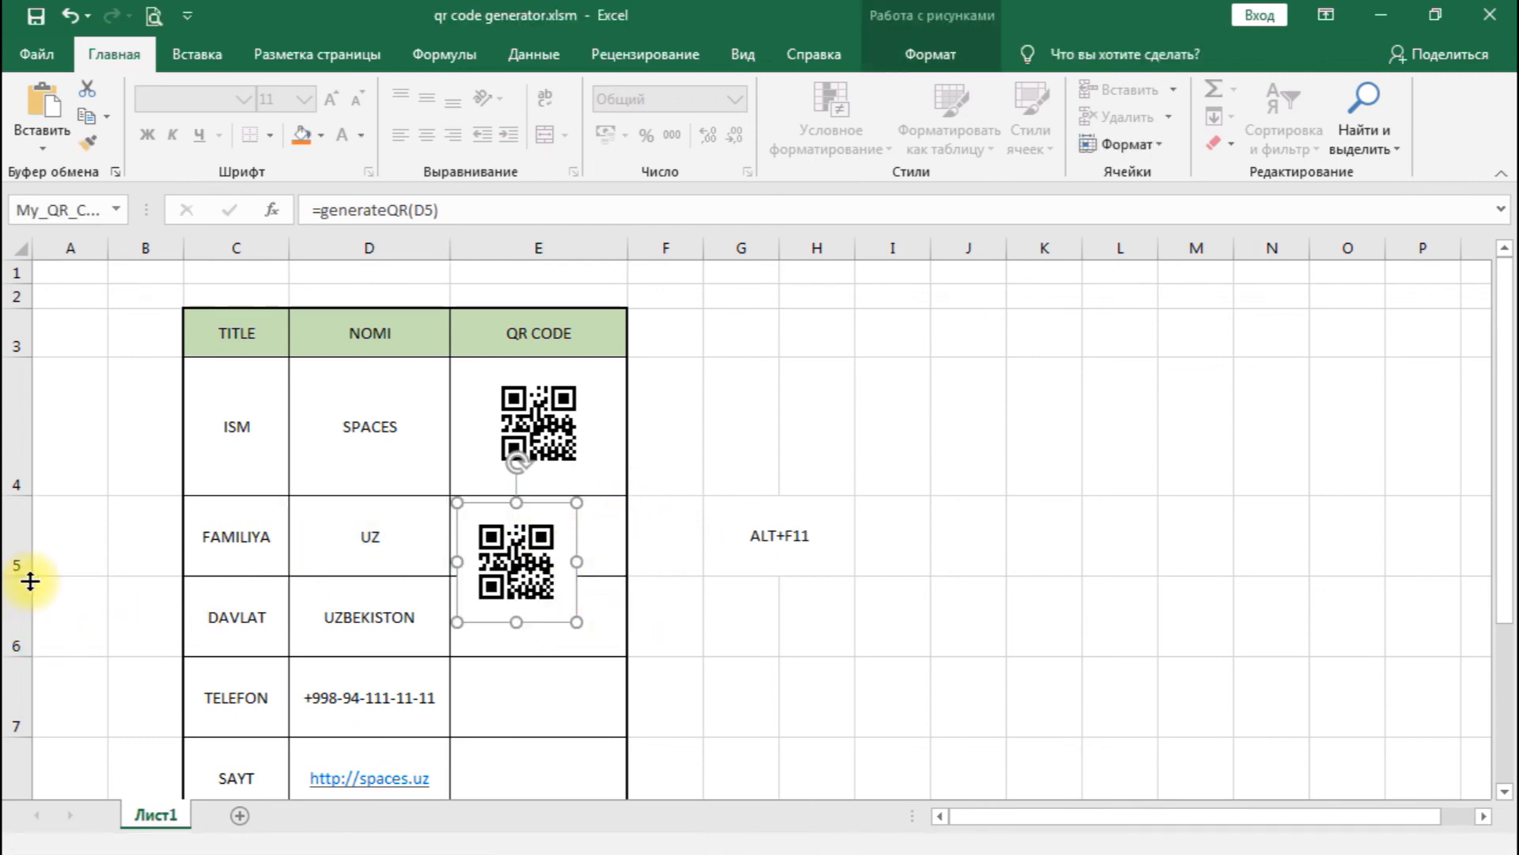
- Make row 5 tall enough for its QR code picture and centre the picture in cell E5
drag(27, 576, 28, 649)
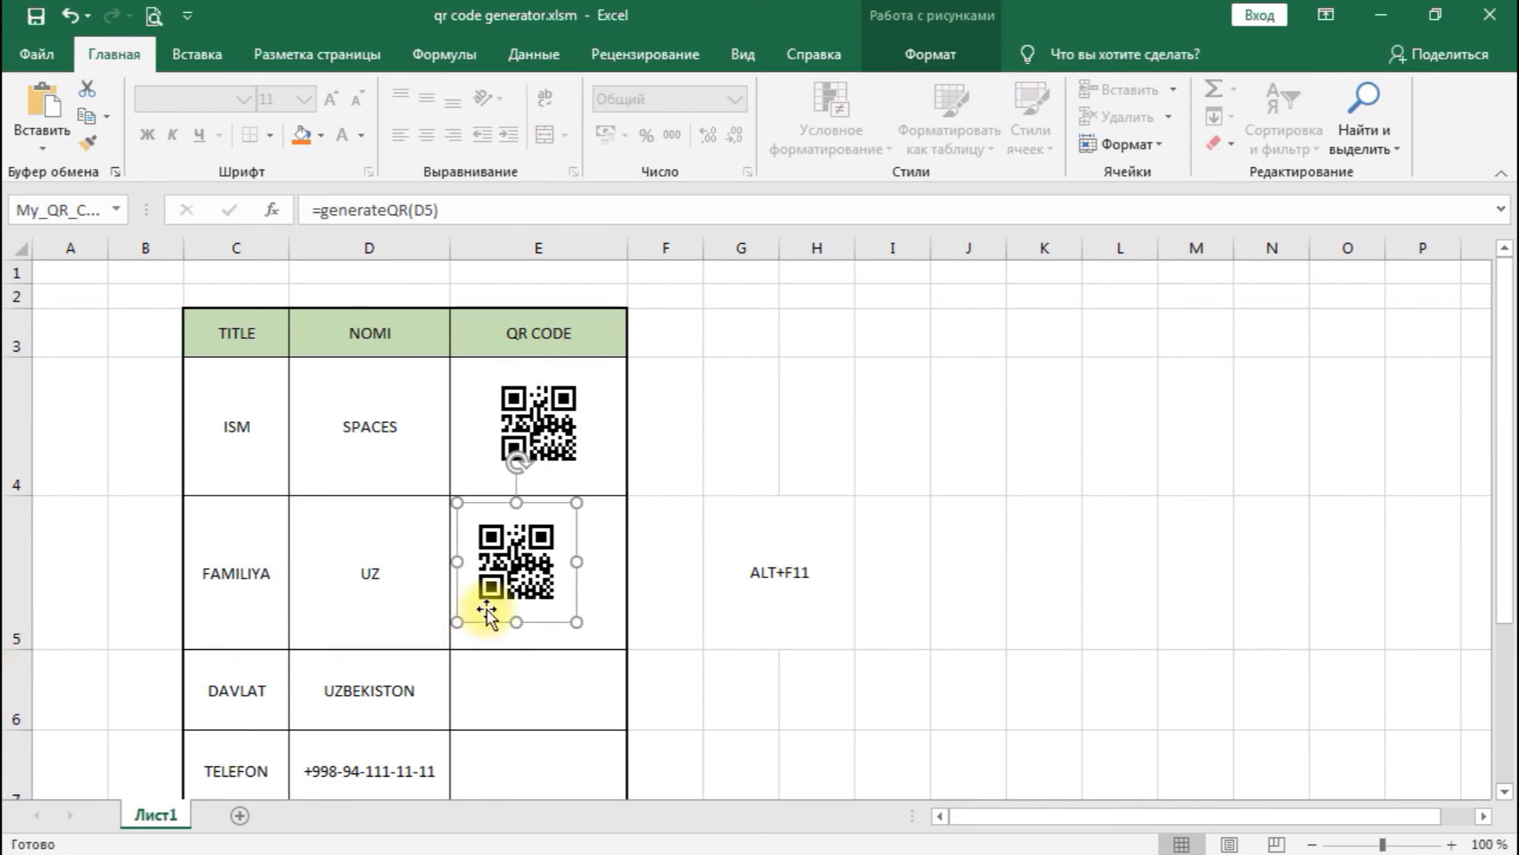
scroll(490, 609, down, 3)
scroll(495, 592, up, 2)
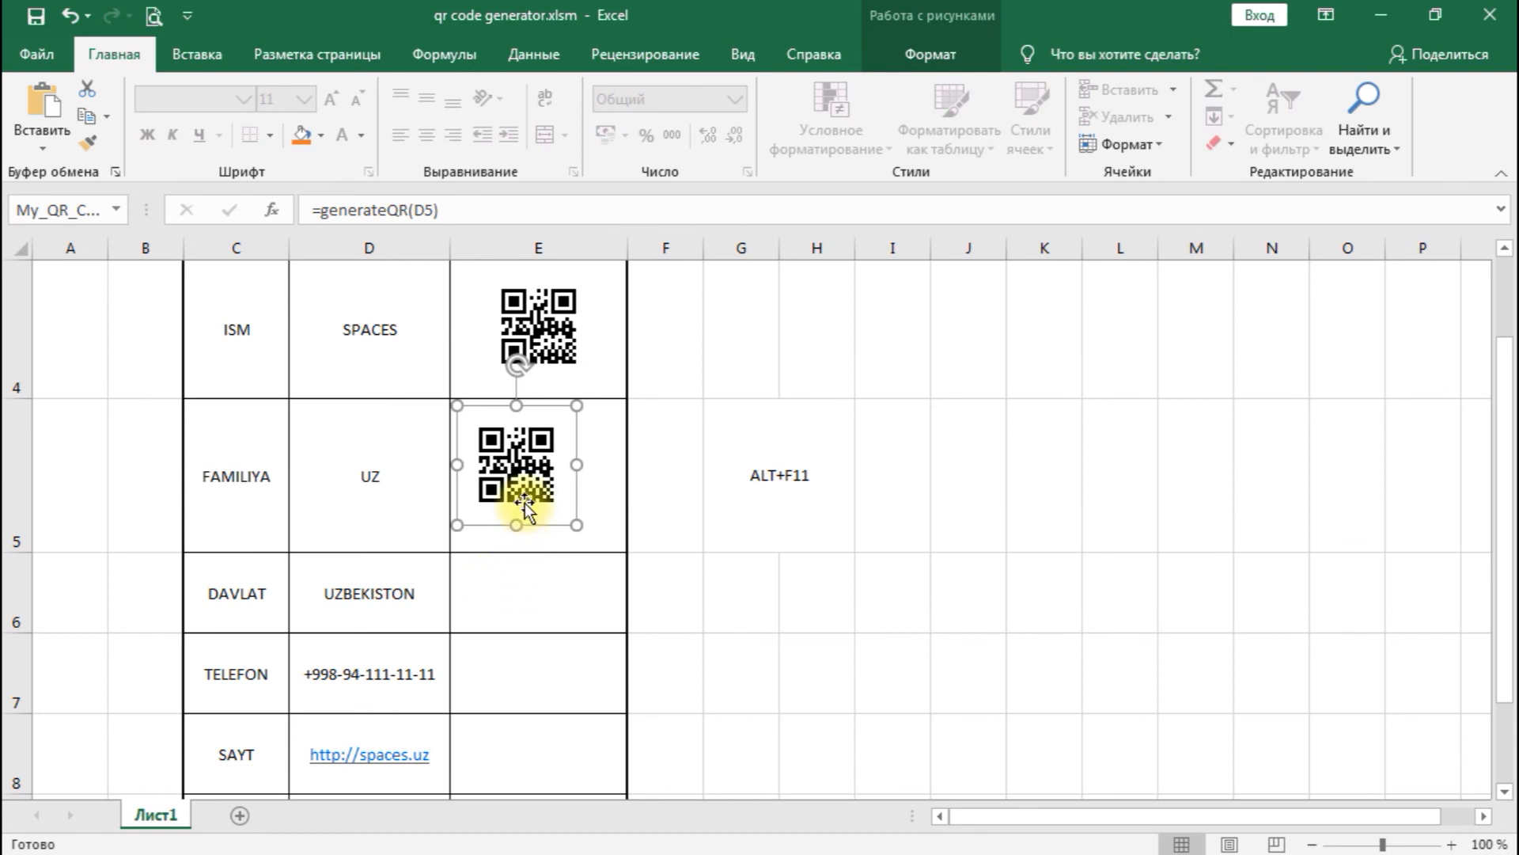
drag(530, 485, 554, 495)
- Fill the GenerateQR formula from cell E5 down through E9 to generate QR codes for the DAVLAT, TELEFON, SAYT and YOUTUBE rows
click(538, 589)
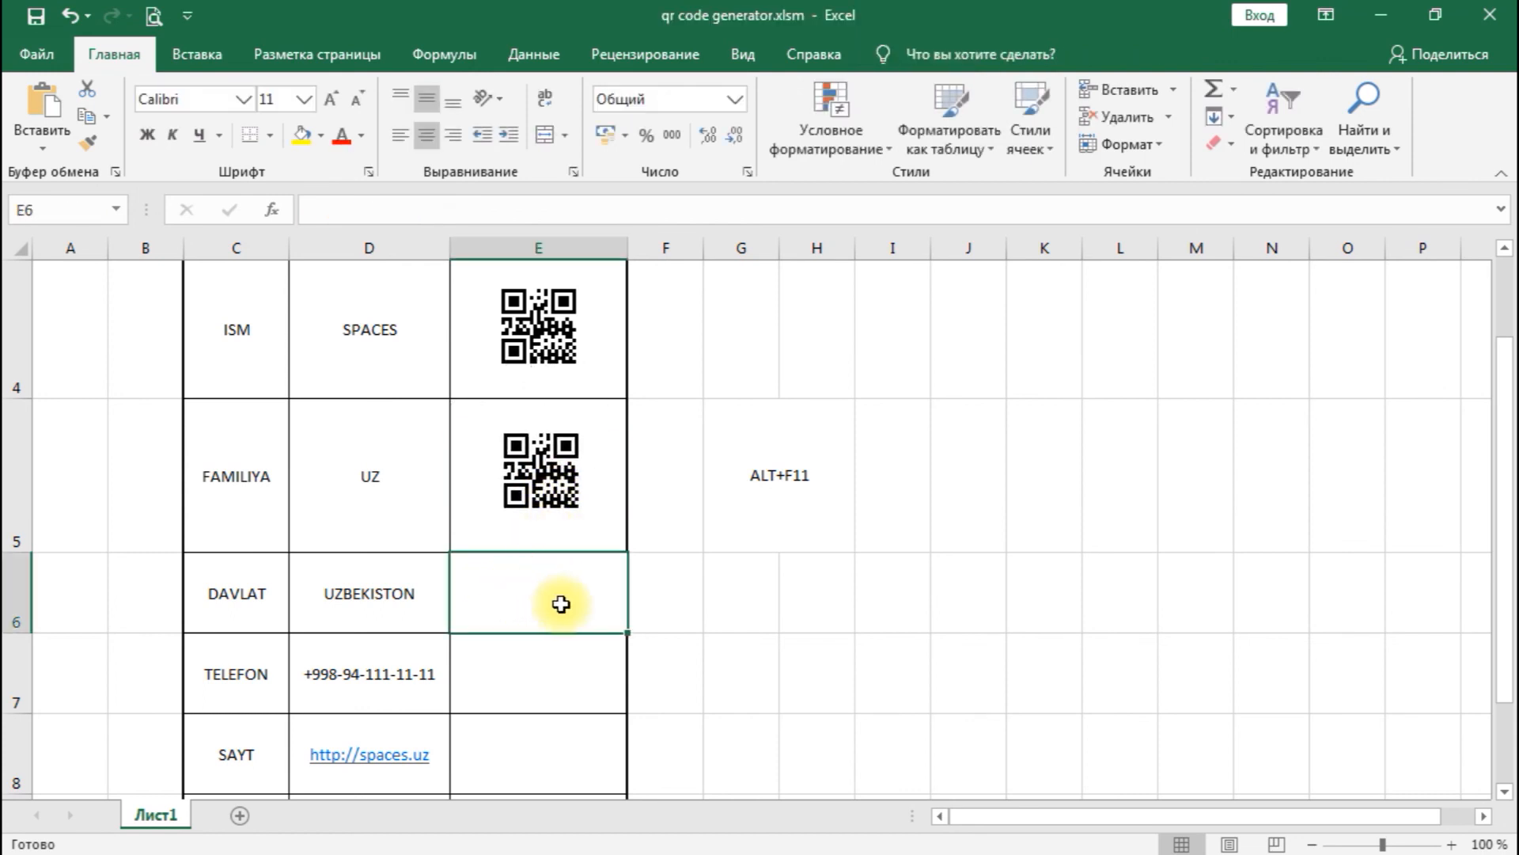
click(563, 503)
click(462, 411)
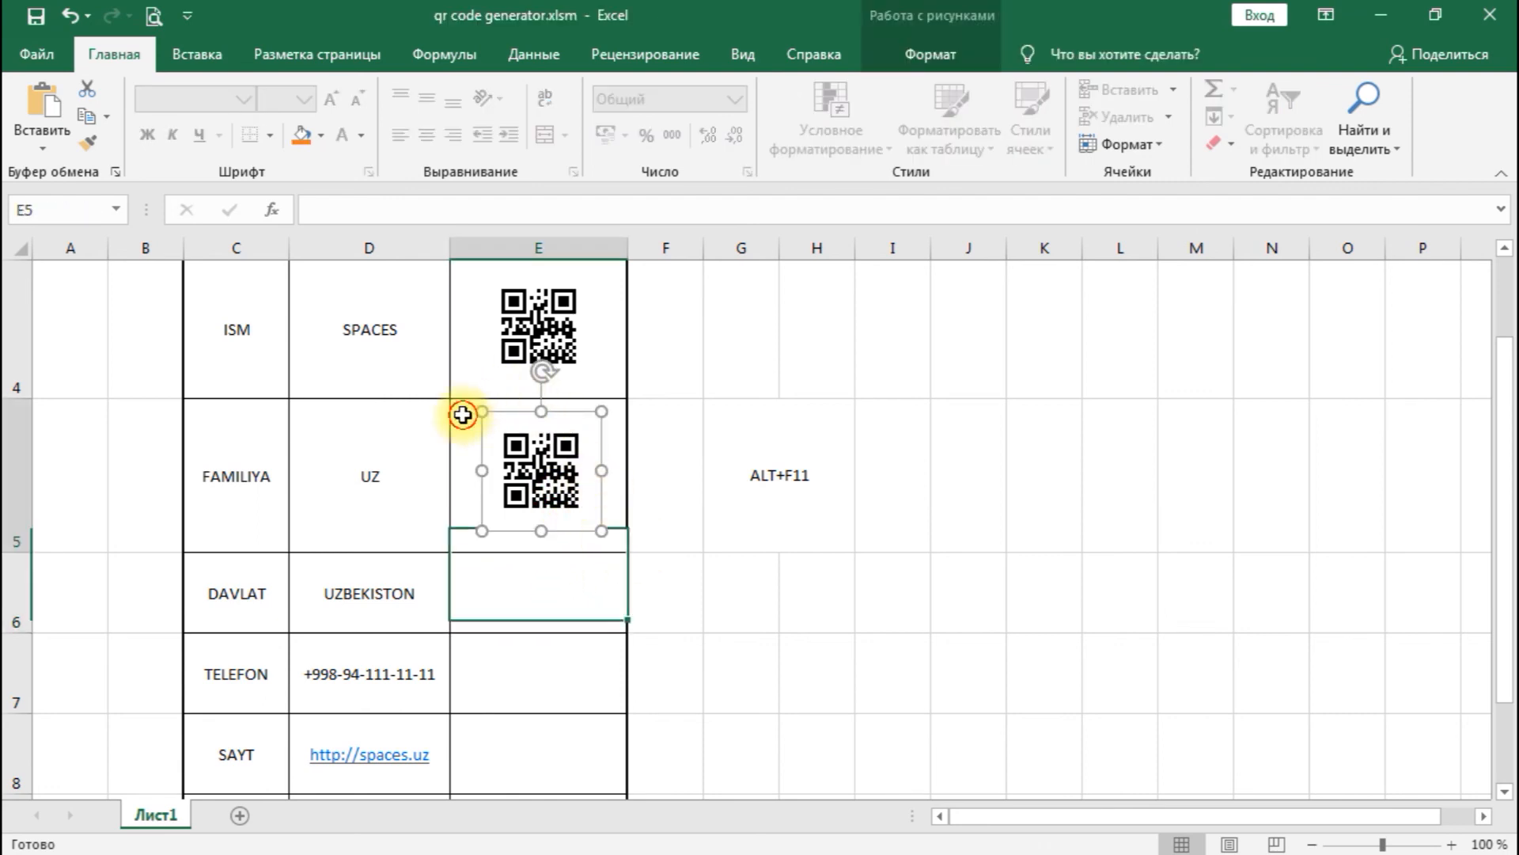
mouse_move(631, 554)
mouse_down()
mouse_move(610, 817)
mouse_move(602, 721)
mouse_up()
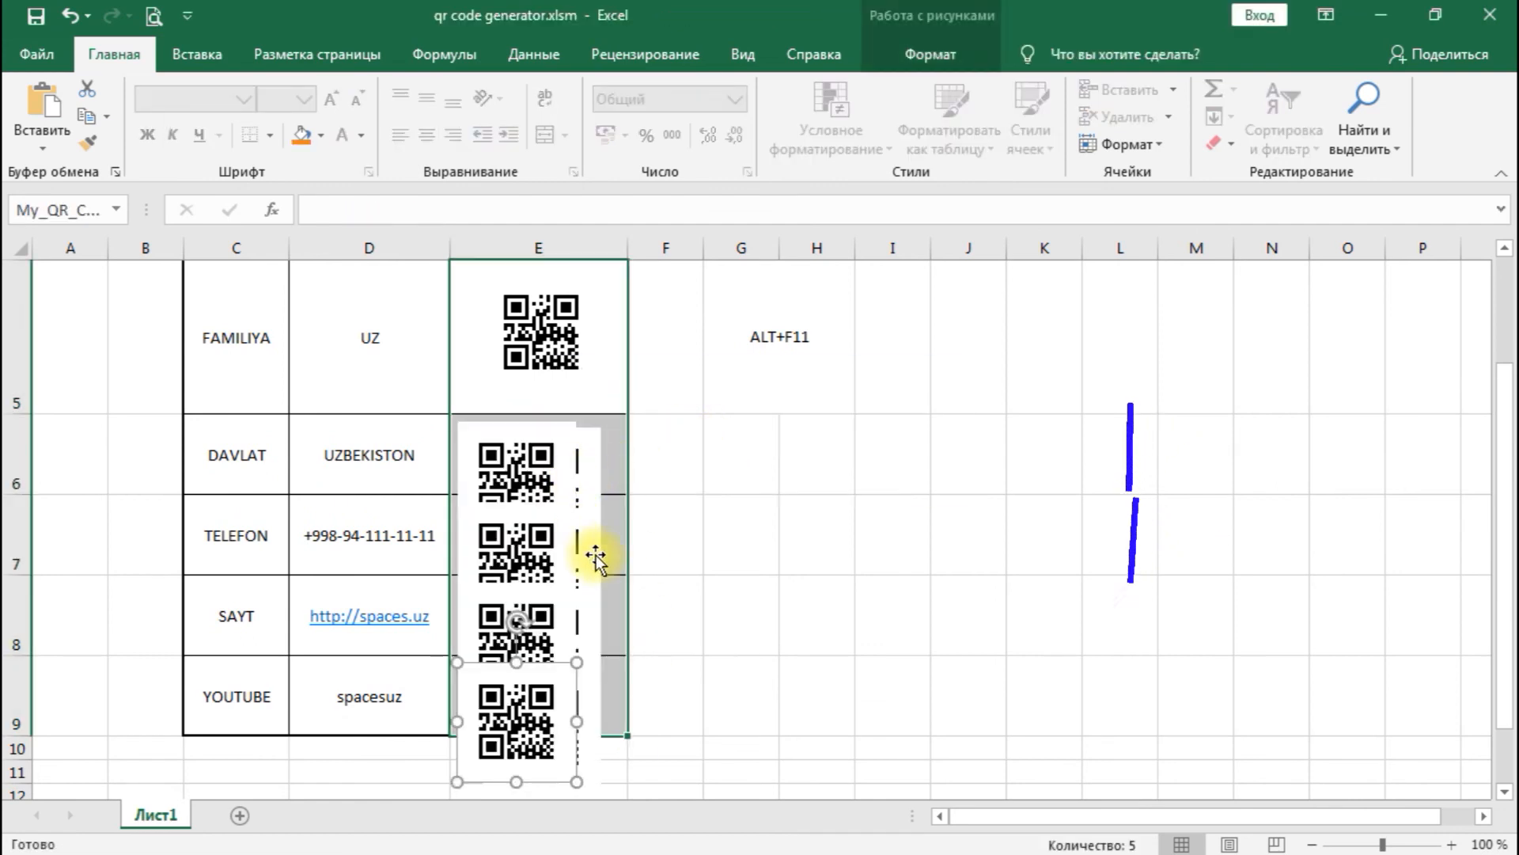
- Delete the duplicate off-centre QR code pictures in cells E6 to E9, keeping the centred picture in each row
key(Delete)
click(528, 636)
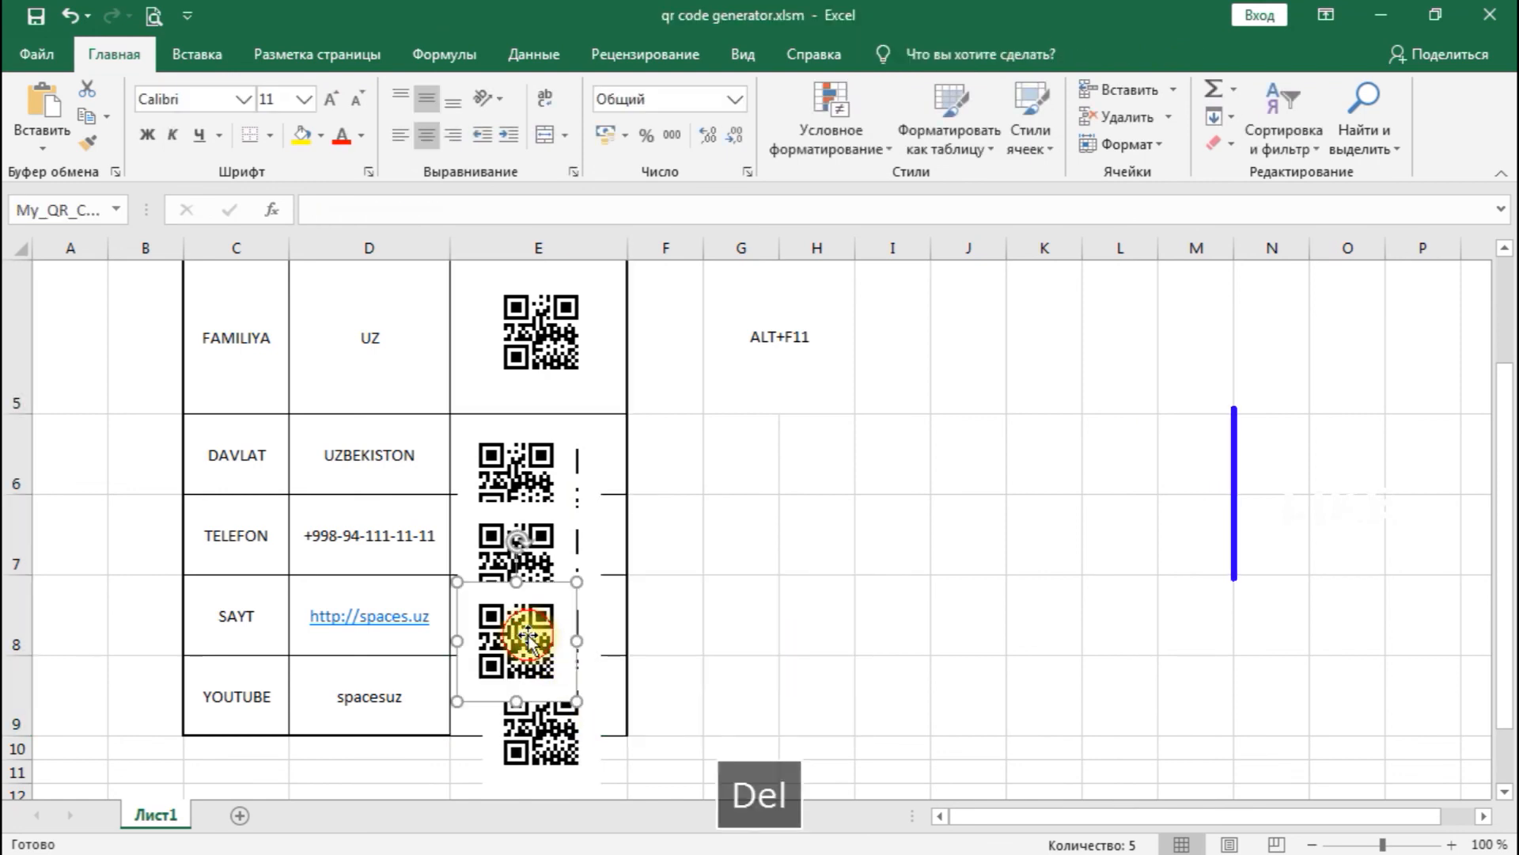
key(Delete)
click(530, 554)
key(Delete)
click(522, 479)
key(Delete)
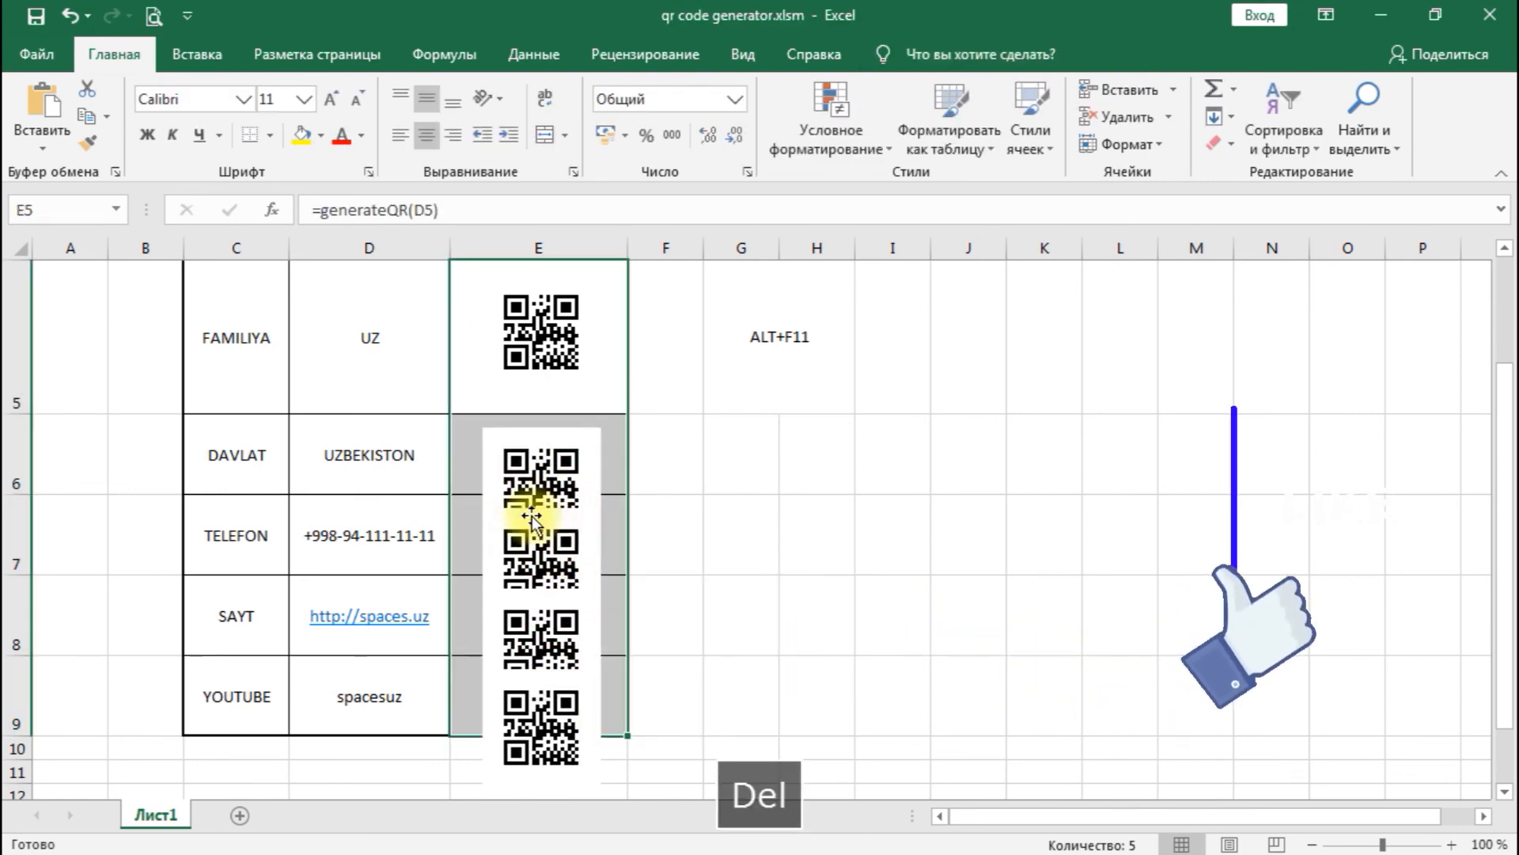
- Make rows 6 to 9 equally tall so each QR code picture fits its own cell, and check the YOUTUBE row's picture
click(530, 518)
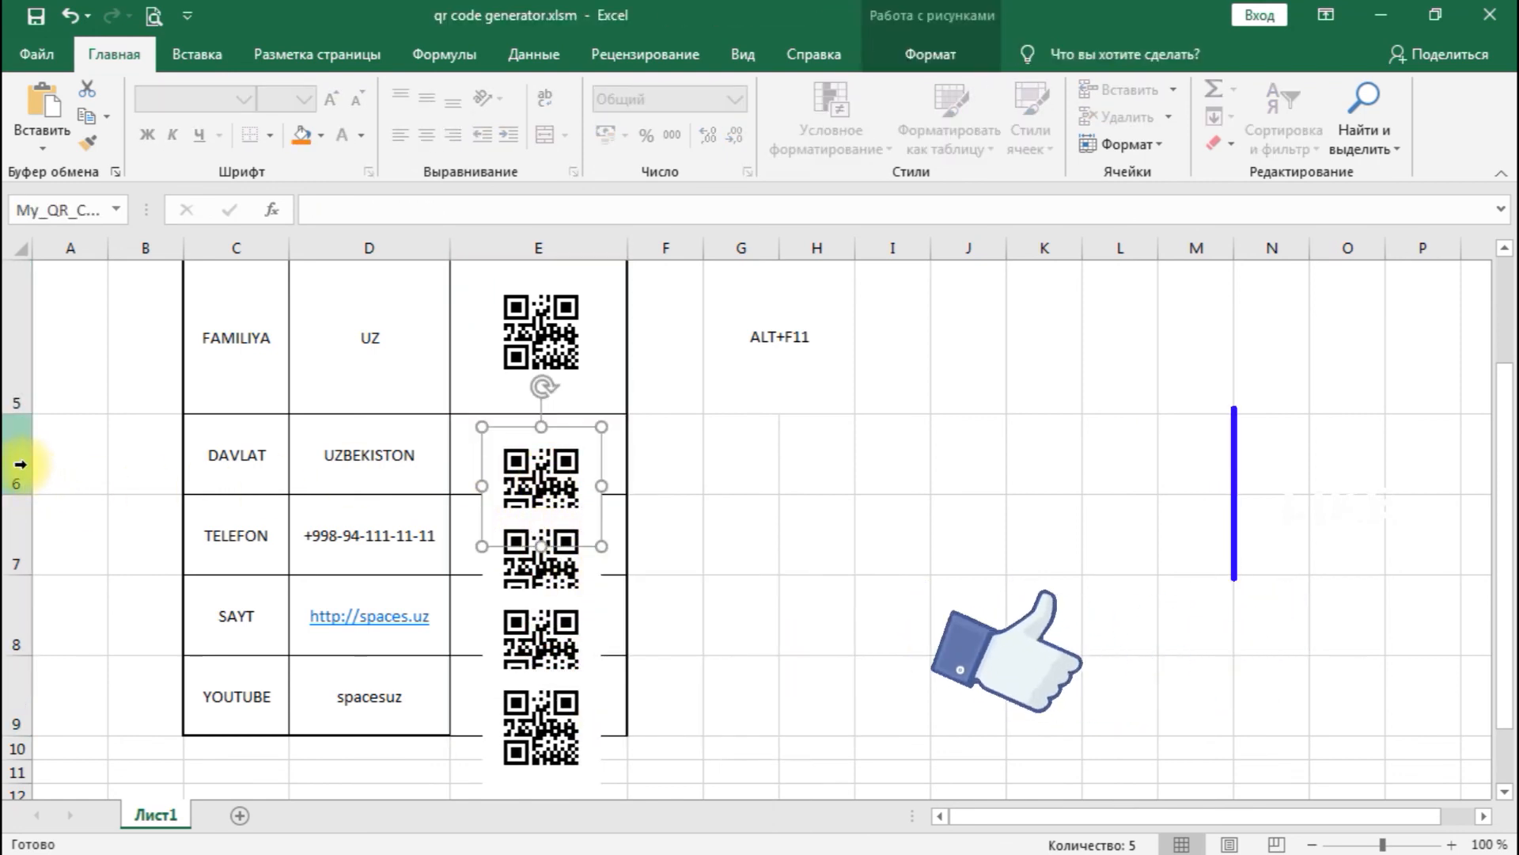
drag(20, 464, 24, 727)
drag(24, 491, 21, 557)
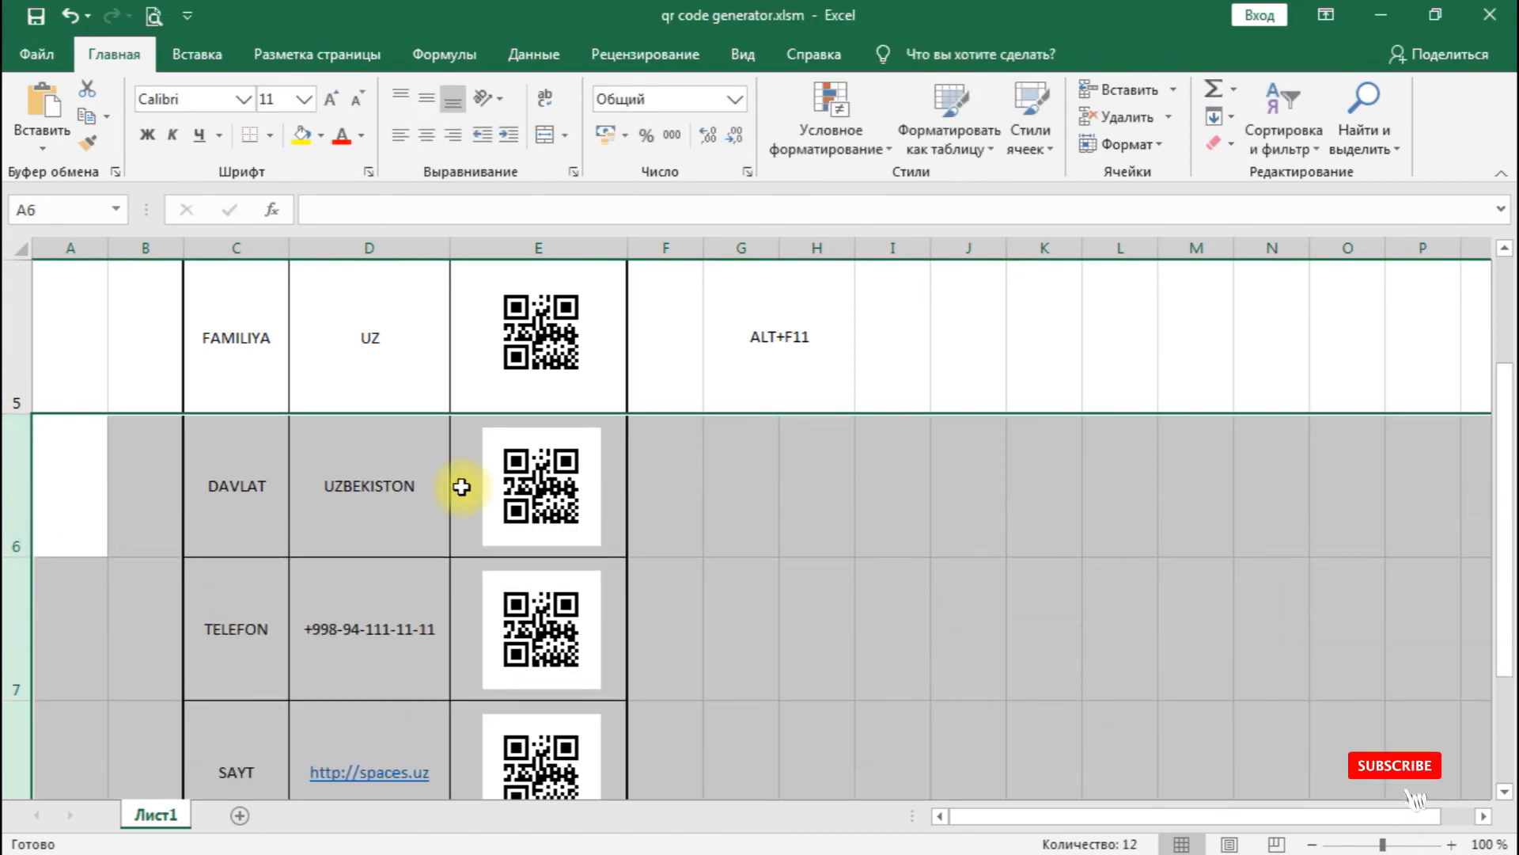
click(721, 566)
scroll(546, 661, down, 1)
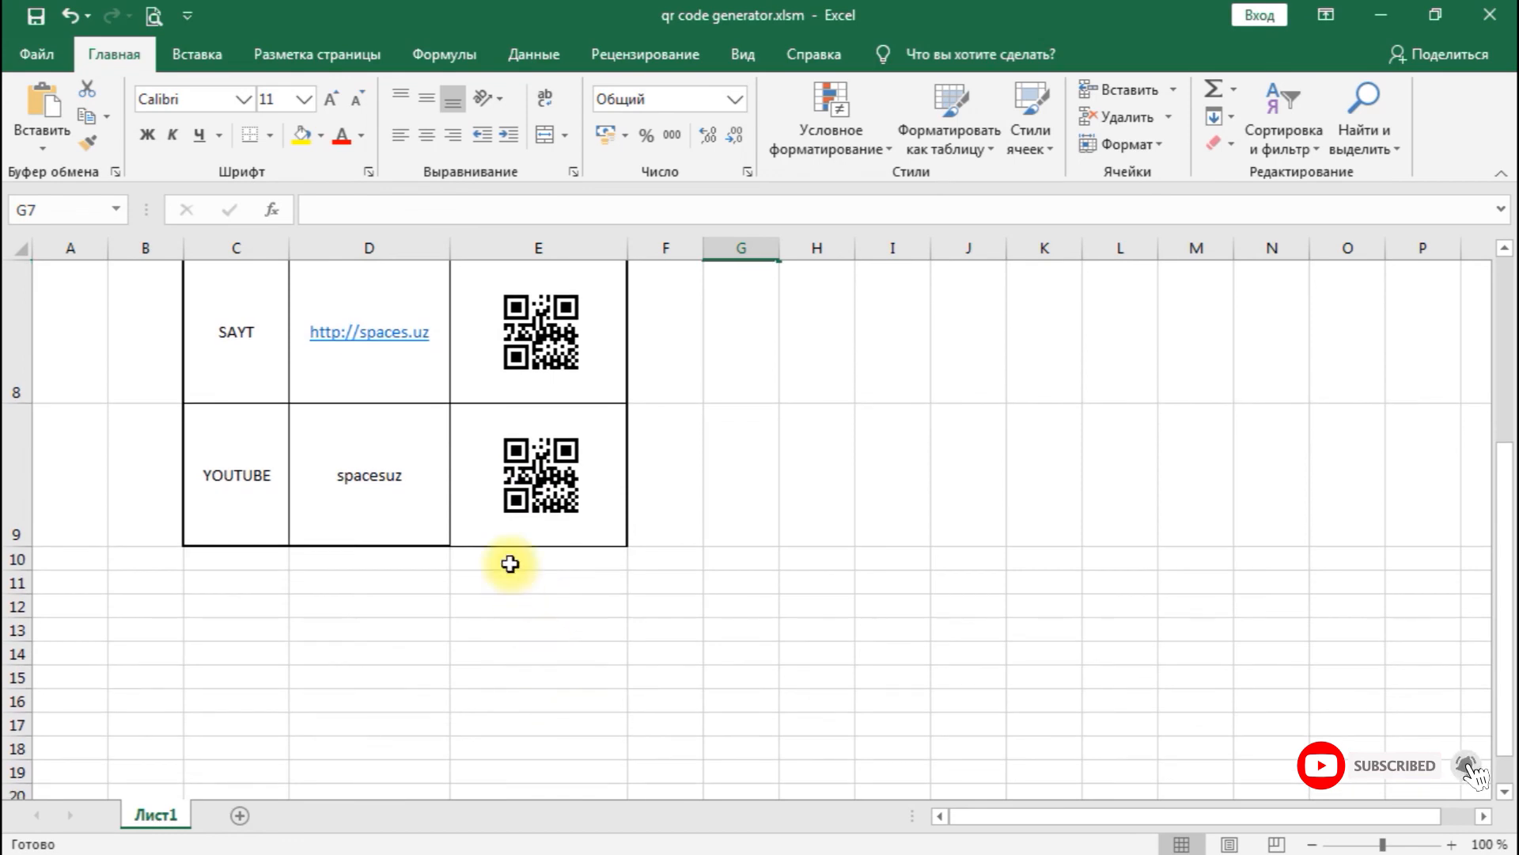
click(555, 485)
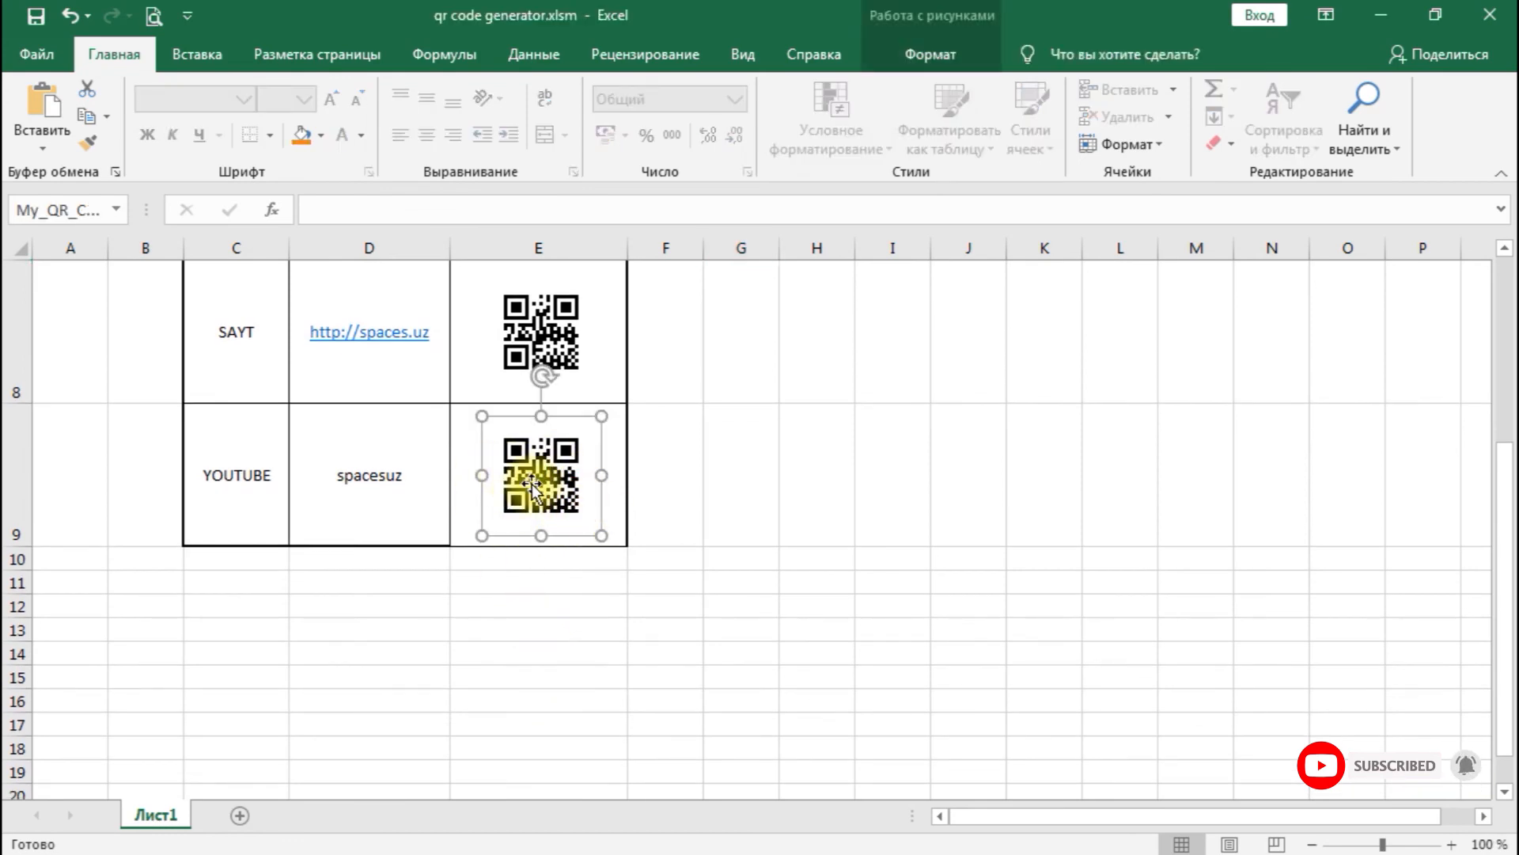